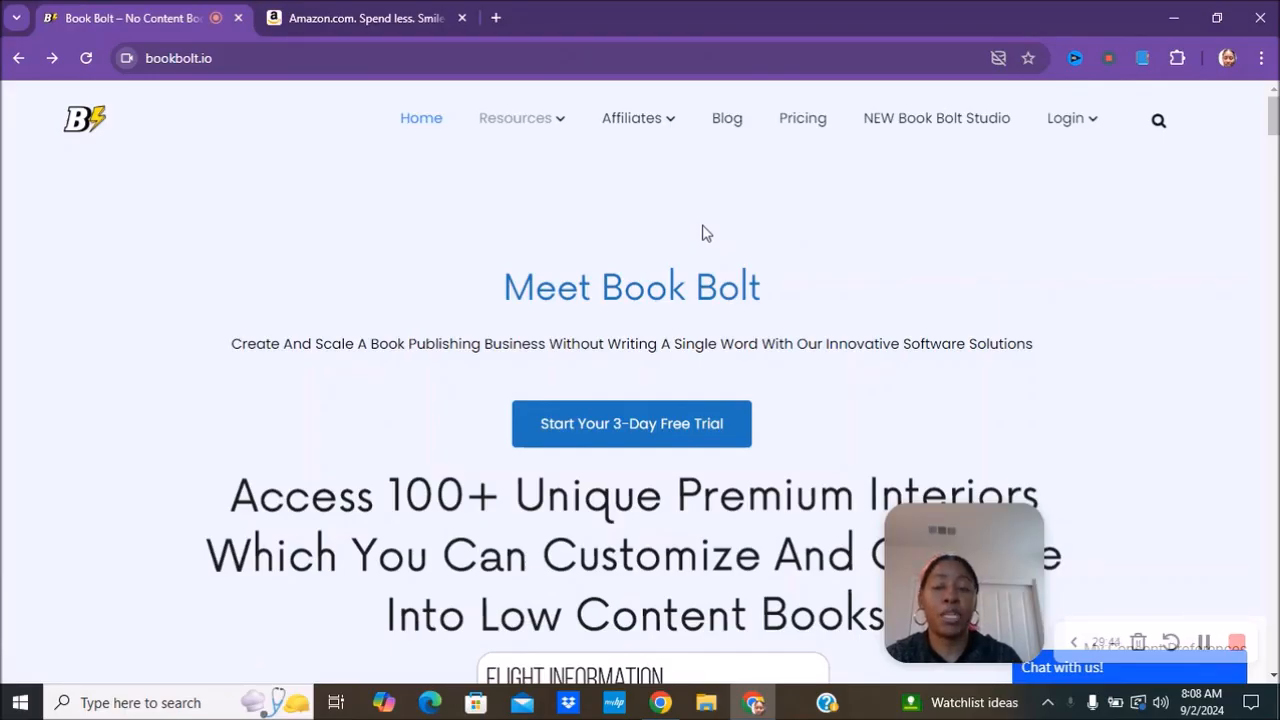
Log in to the Book Bolt members area and open the Cloud research tool
mouse_move(1095, 124)
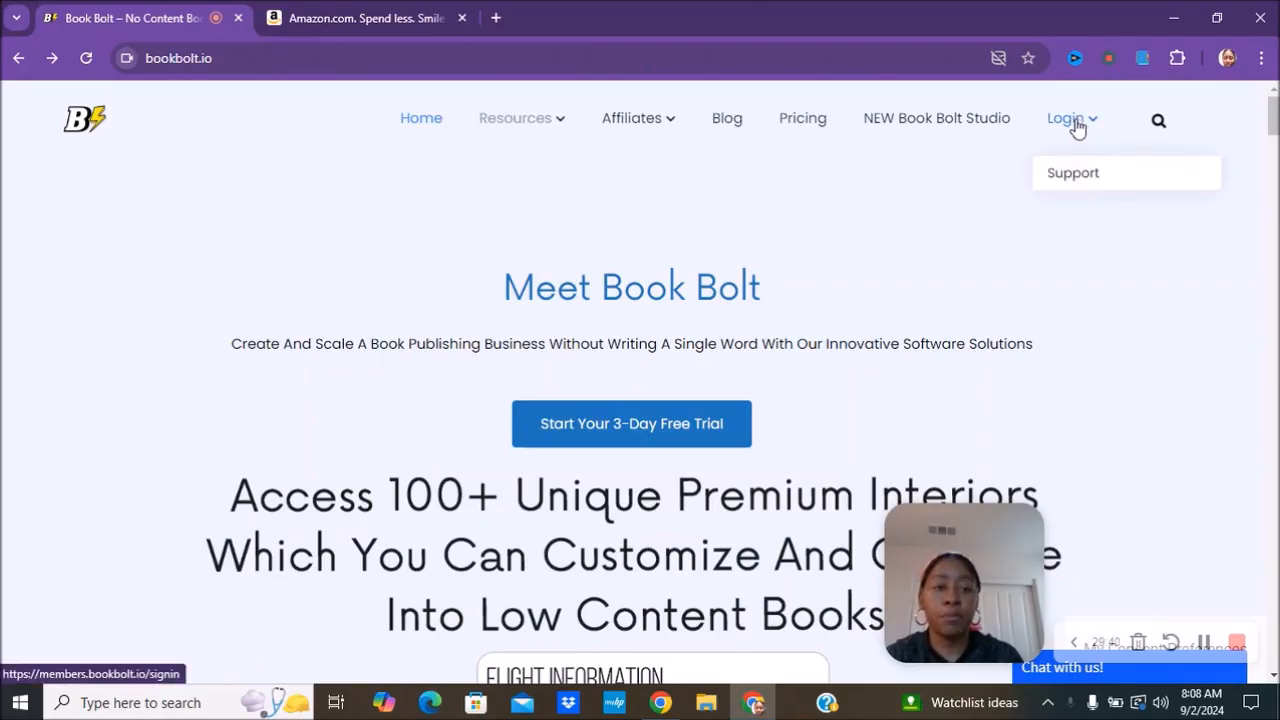
click(1075, 124)
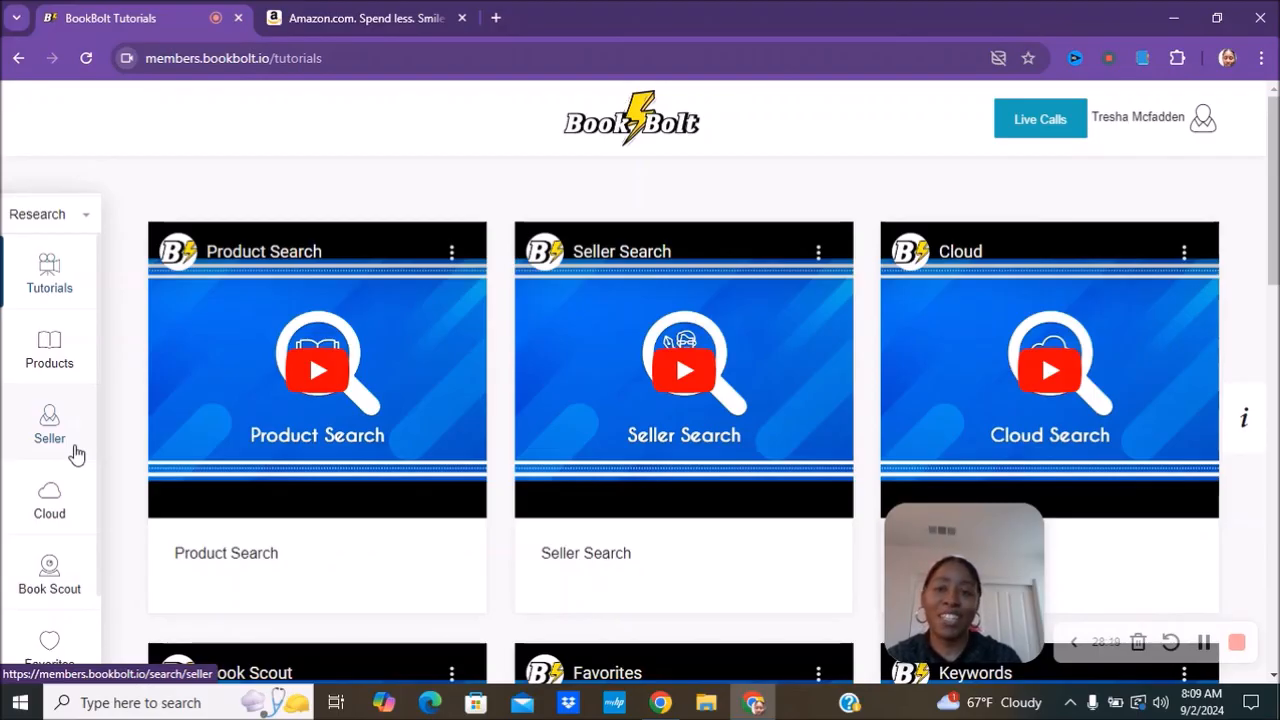
click(57, 510)
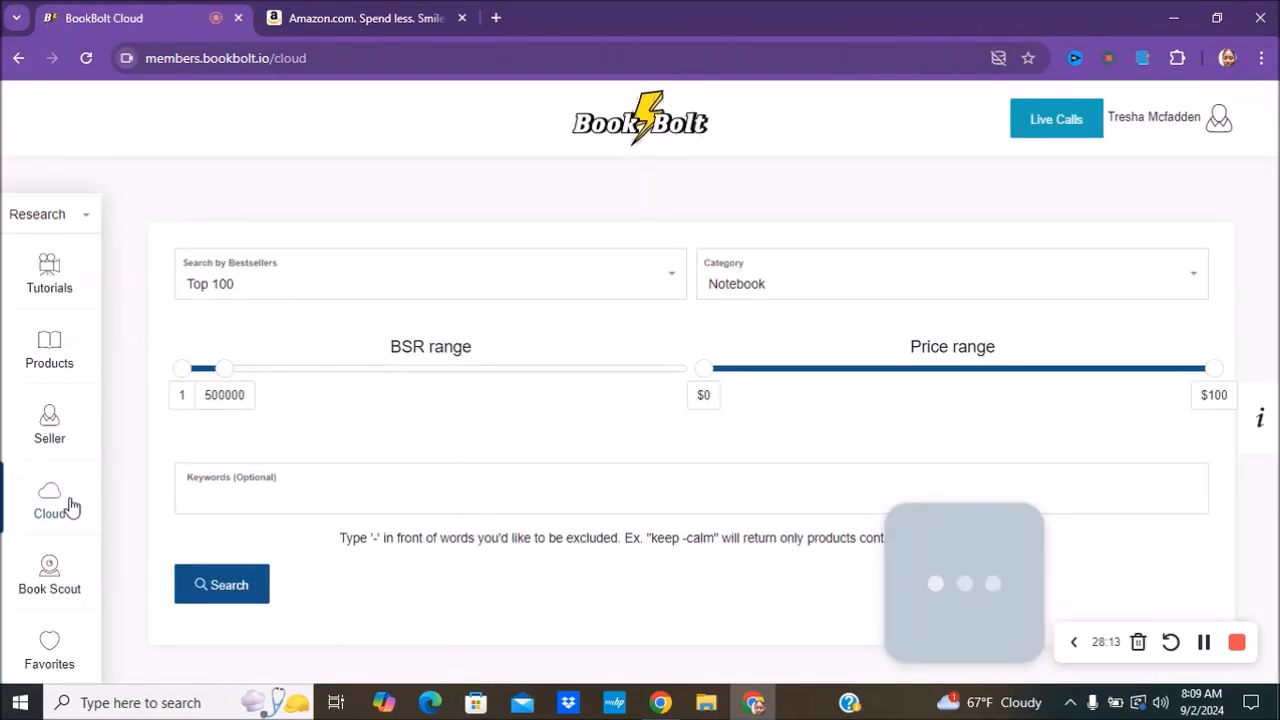
Run a Cloud search for the Top 500 bestsellers in the Notebook category
click(271, 288)
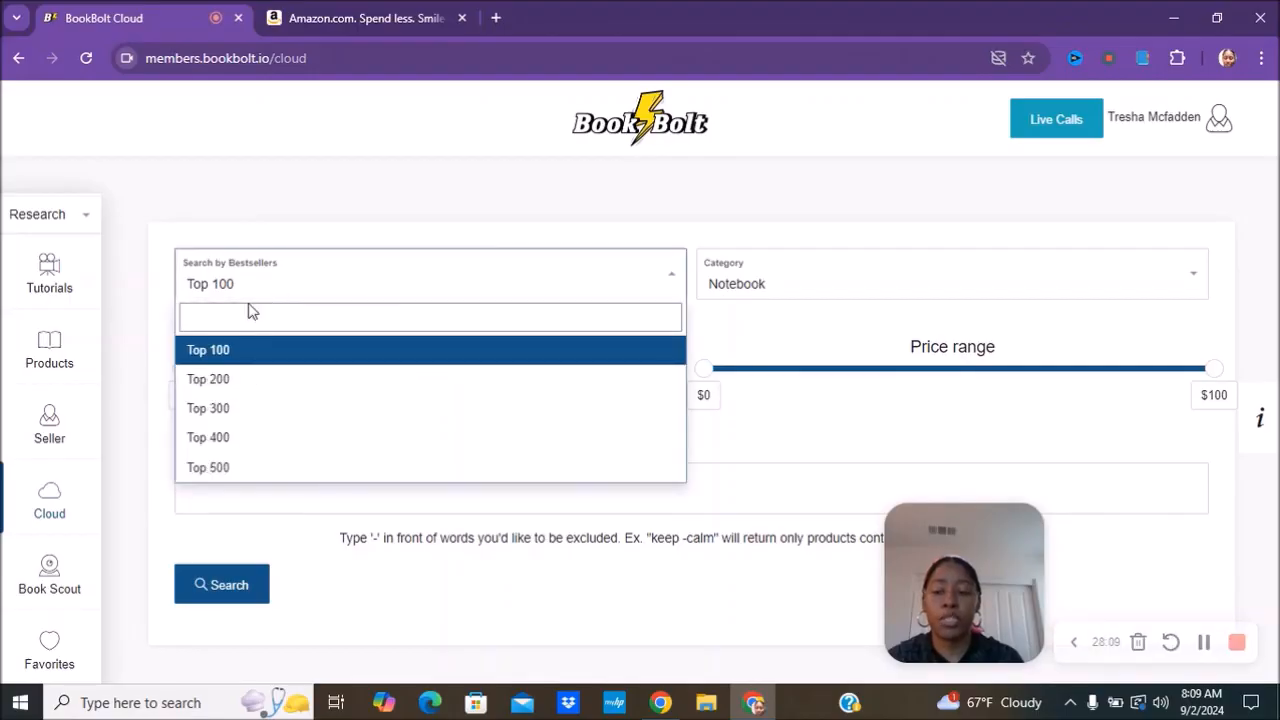
click(200, 470)
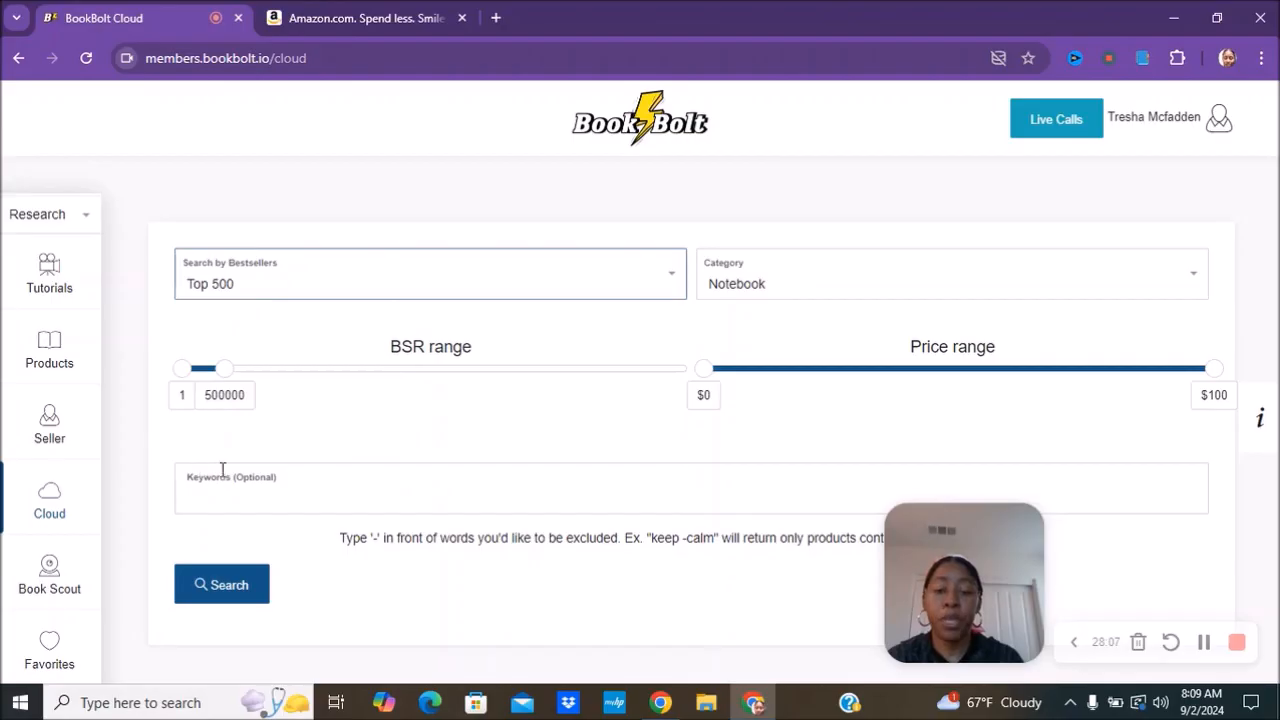
click(800, 273)
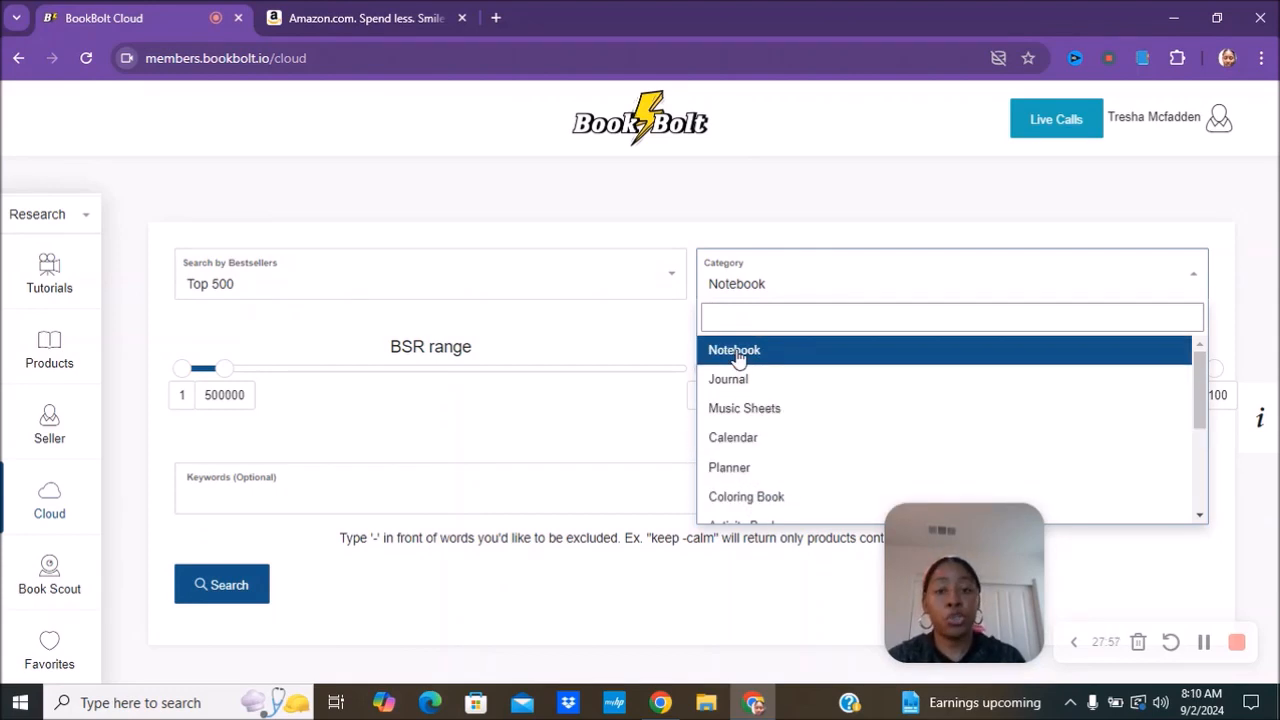
click(795, 275)
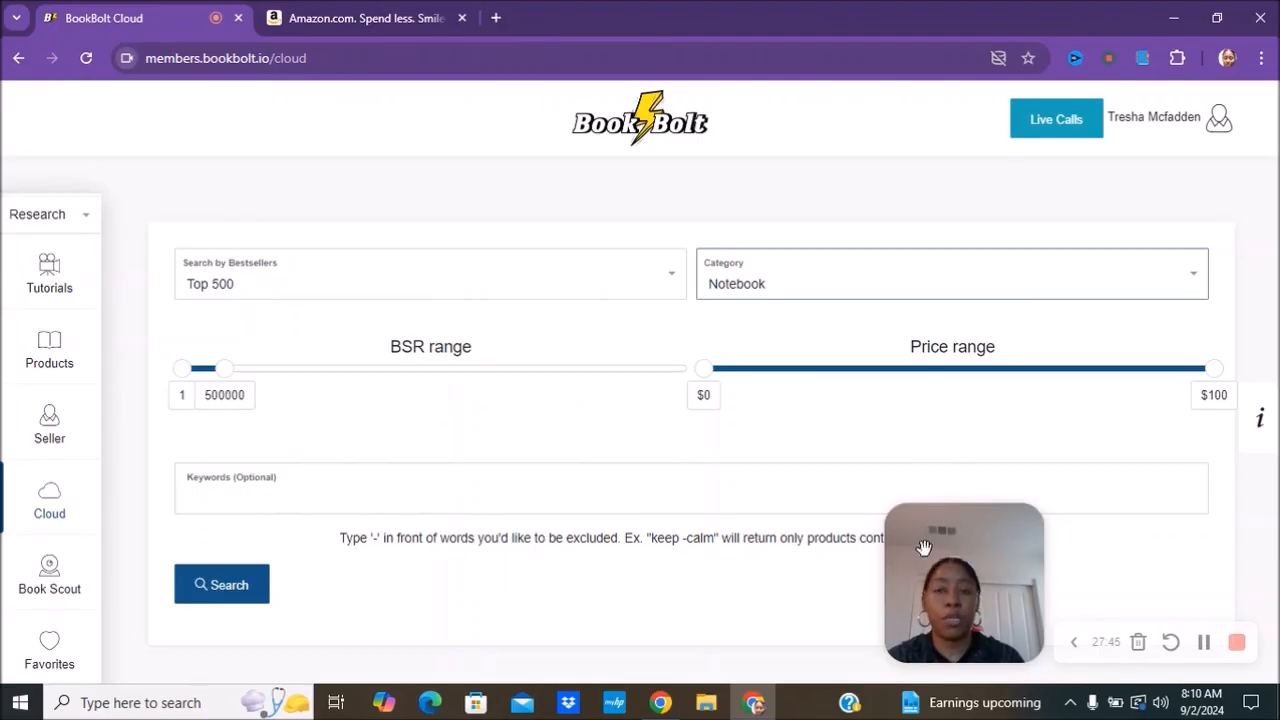
click(202, 595)
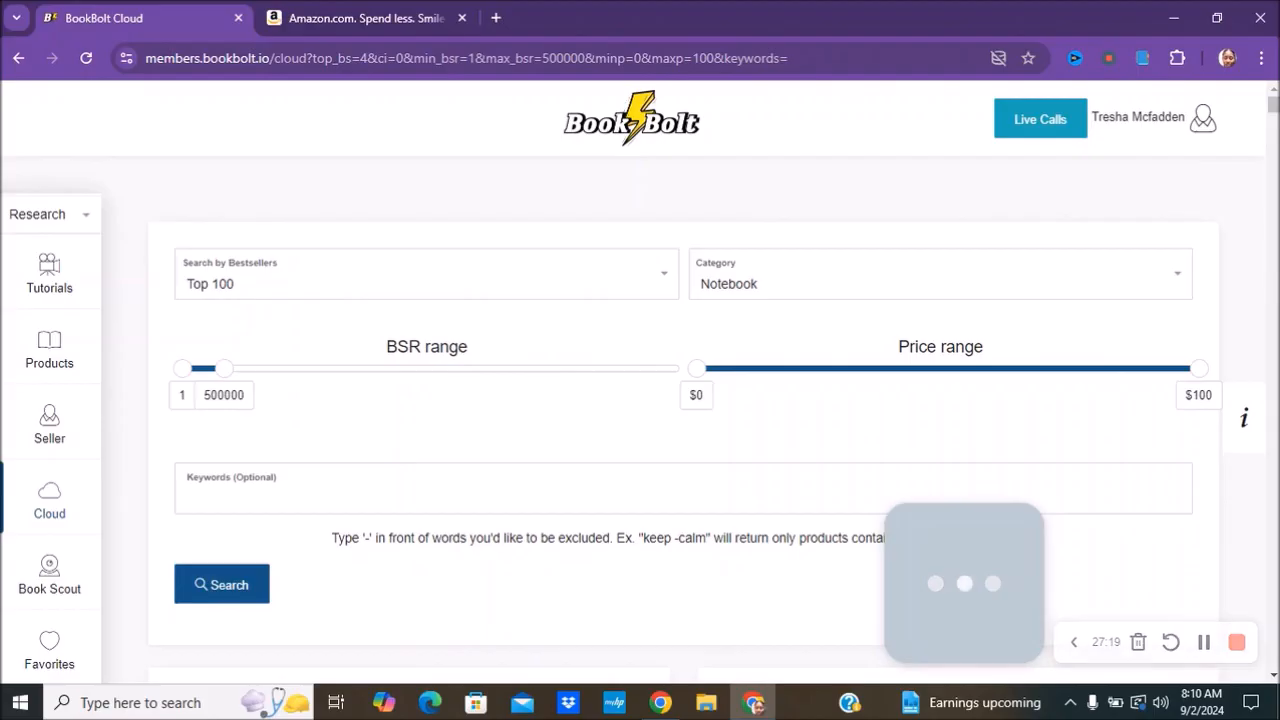
Examine the Monthly Bill Payment Checklist result, including its publication date, price, BSR and estimated monthly sales
scroll(640, 400, down, 4)
scroll(512, 331, down, 7)
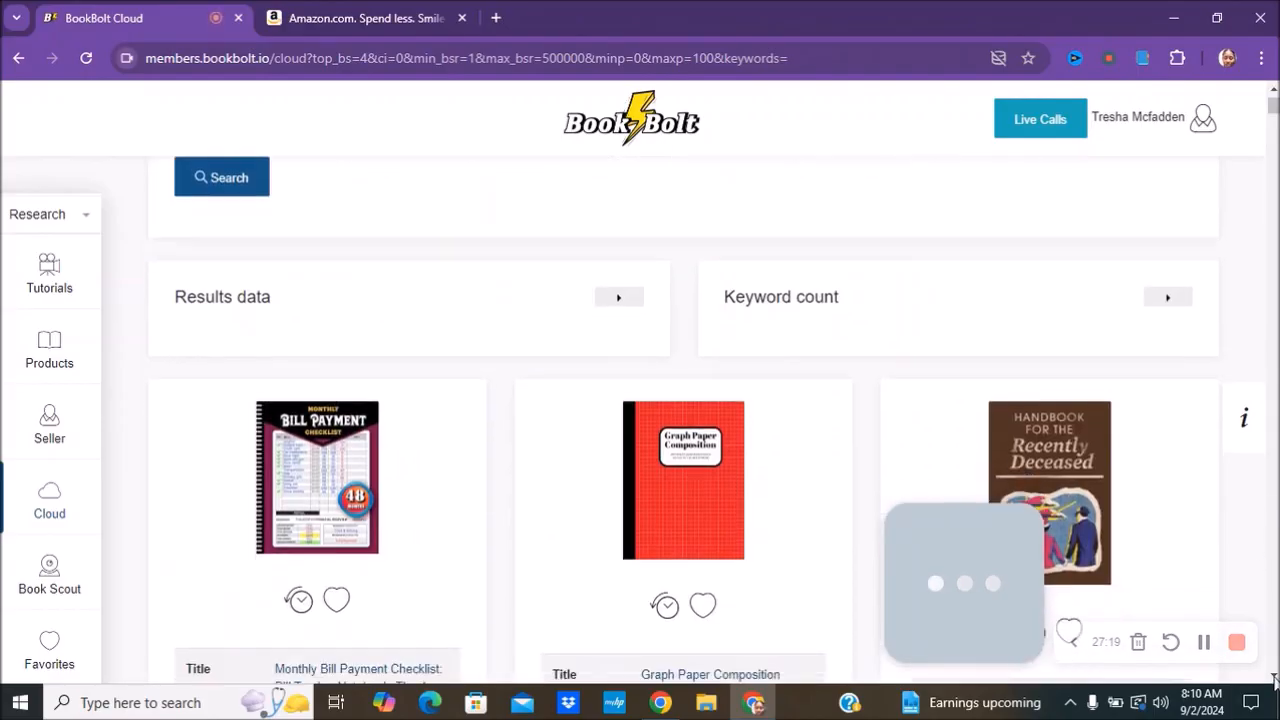
scroll(511, 331, up, 5)
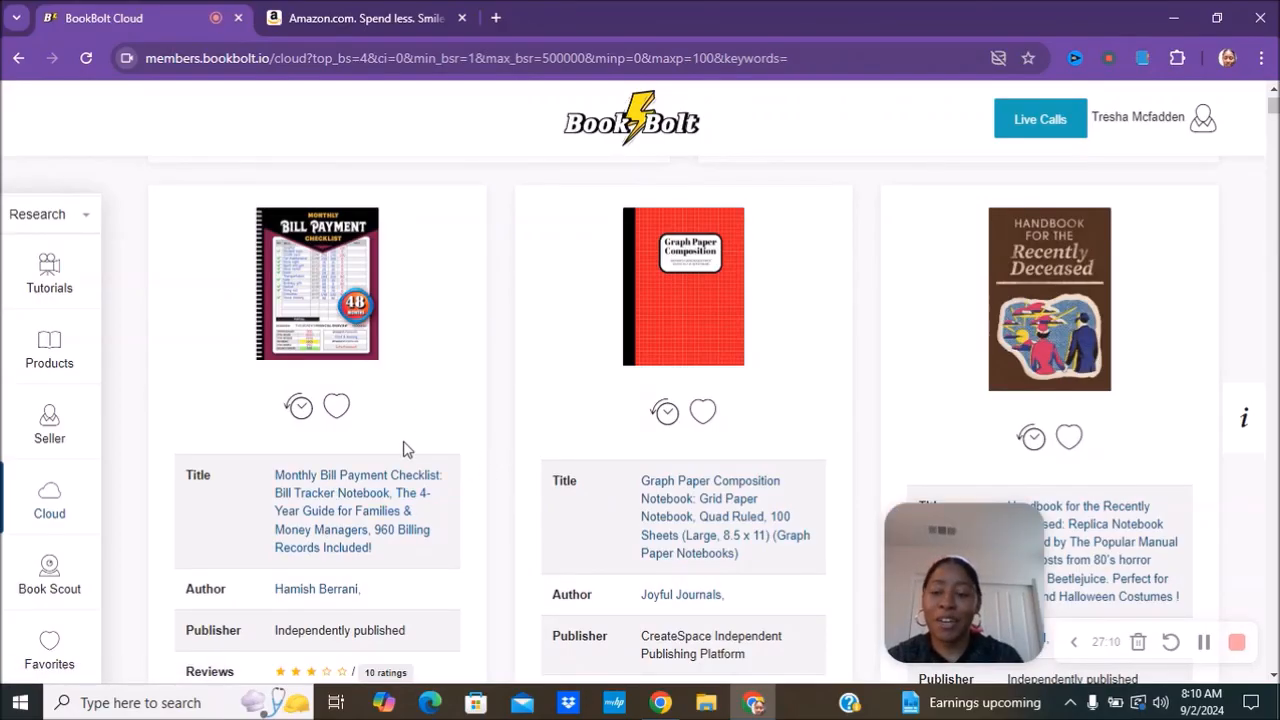
scroll(405, 450, down, 1)
scroll(405, 450, down, 3)
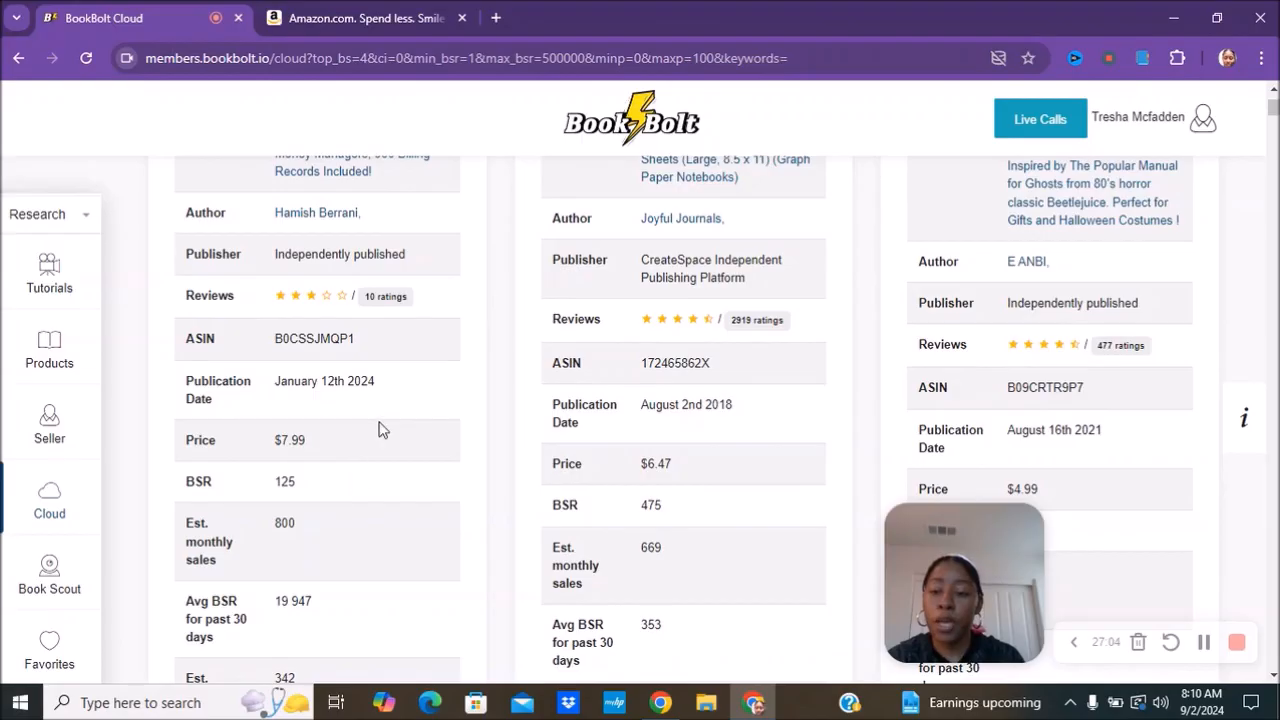
scroll(379, 424, down, 2)
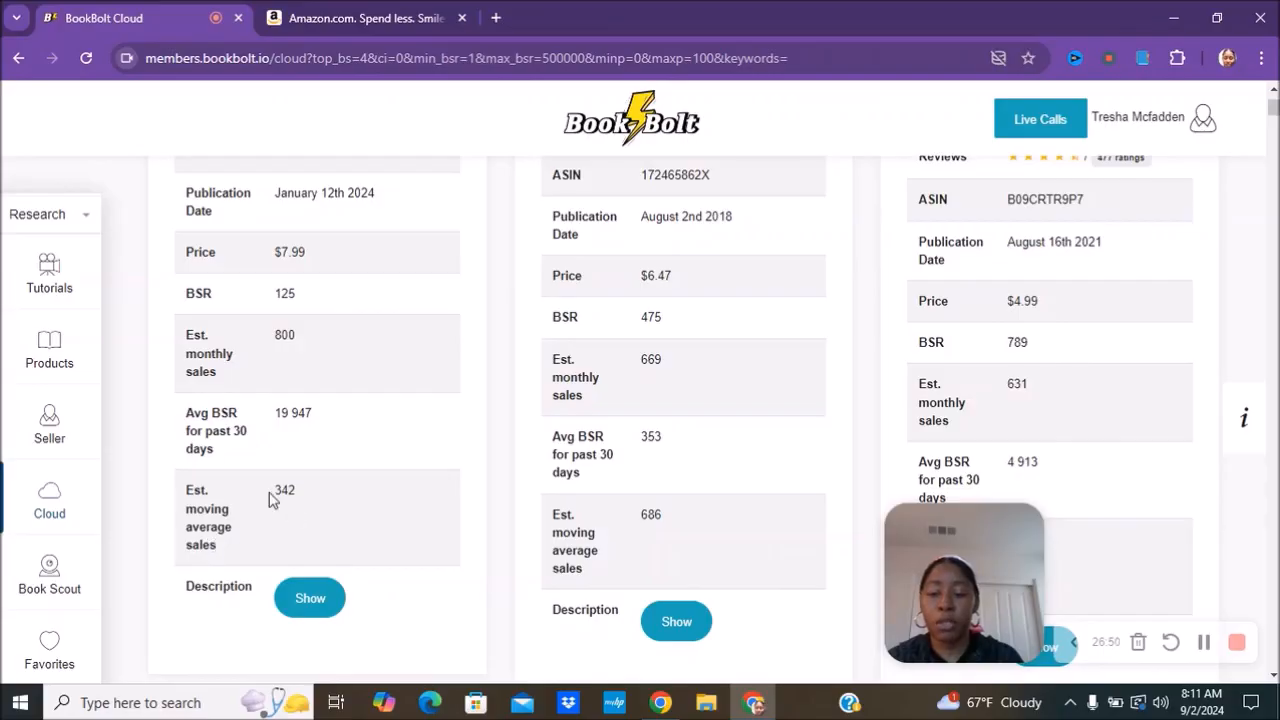
scroll(334, 506, up, 5)
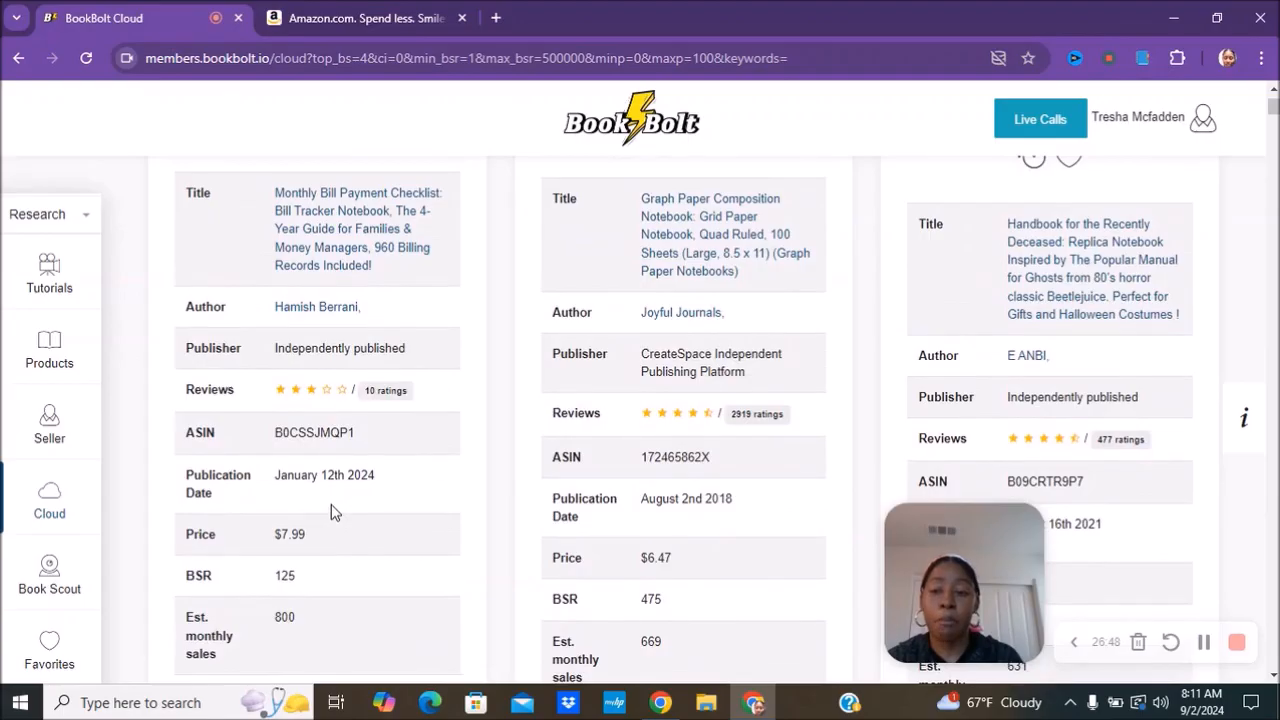
scroll(338, 510, up, 1)
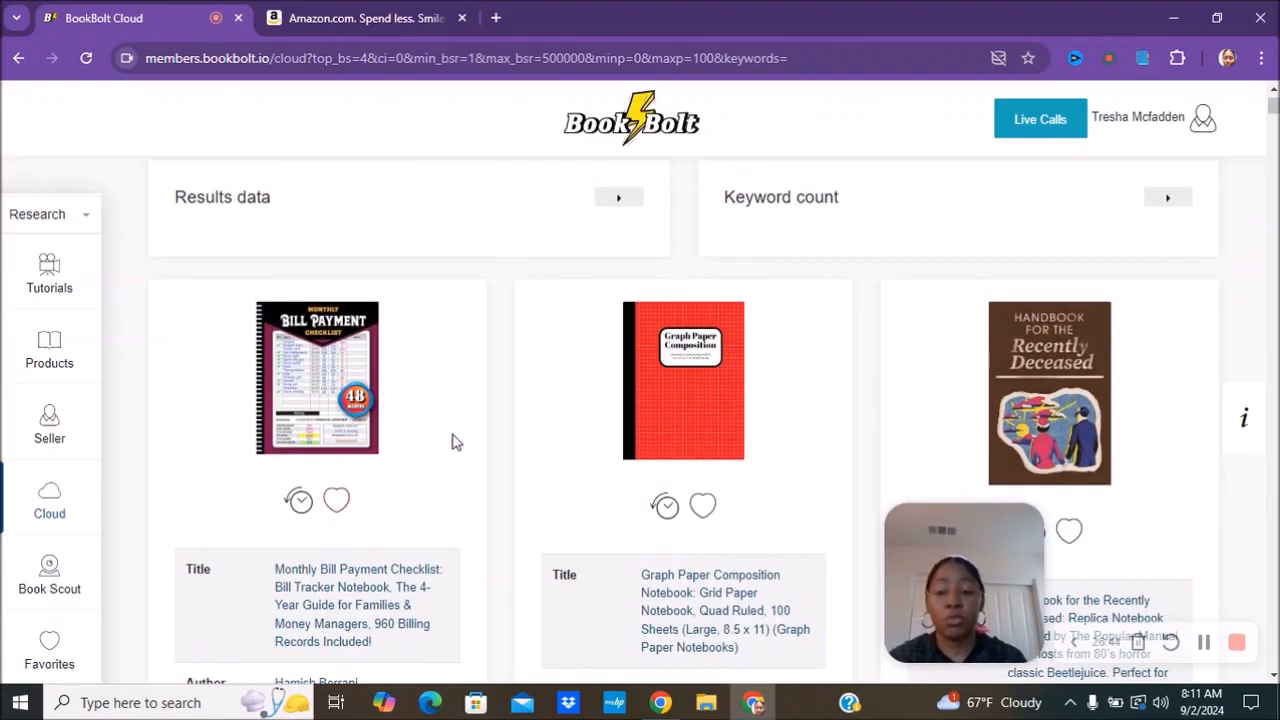
scroll(452, 441, down, 1)
scroll(452, 441, down, 1)
scroll(451, 435, up, 2)
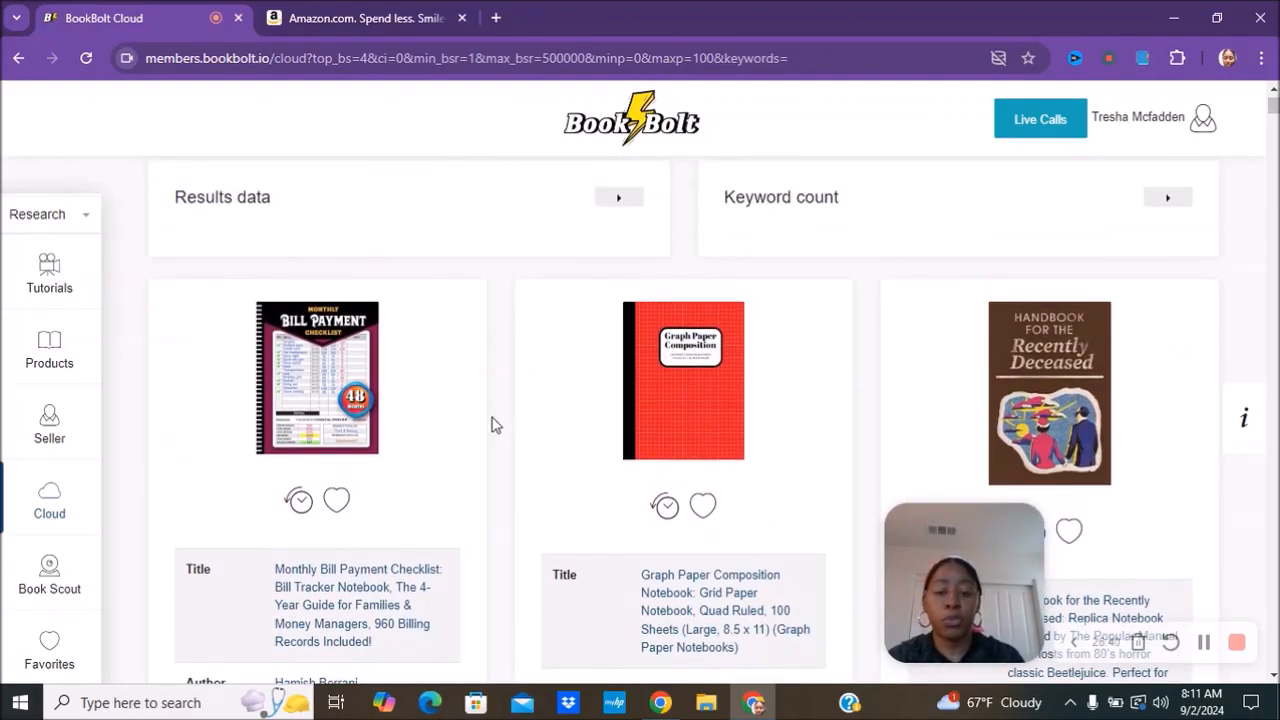
Review the reviews, price, BSR and sales estimates of the red Graph Paper Composition notebook and the Handbook for the Recently Deceased
scroll(480, 423, down, 2)
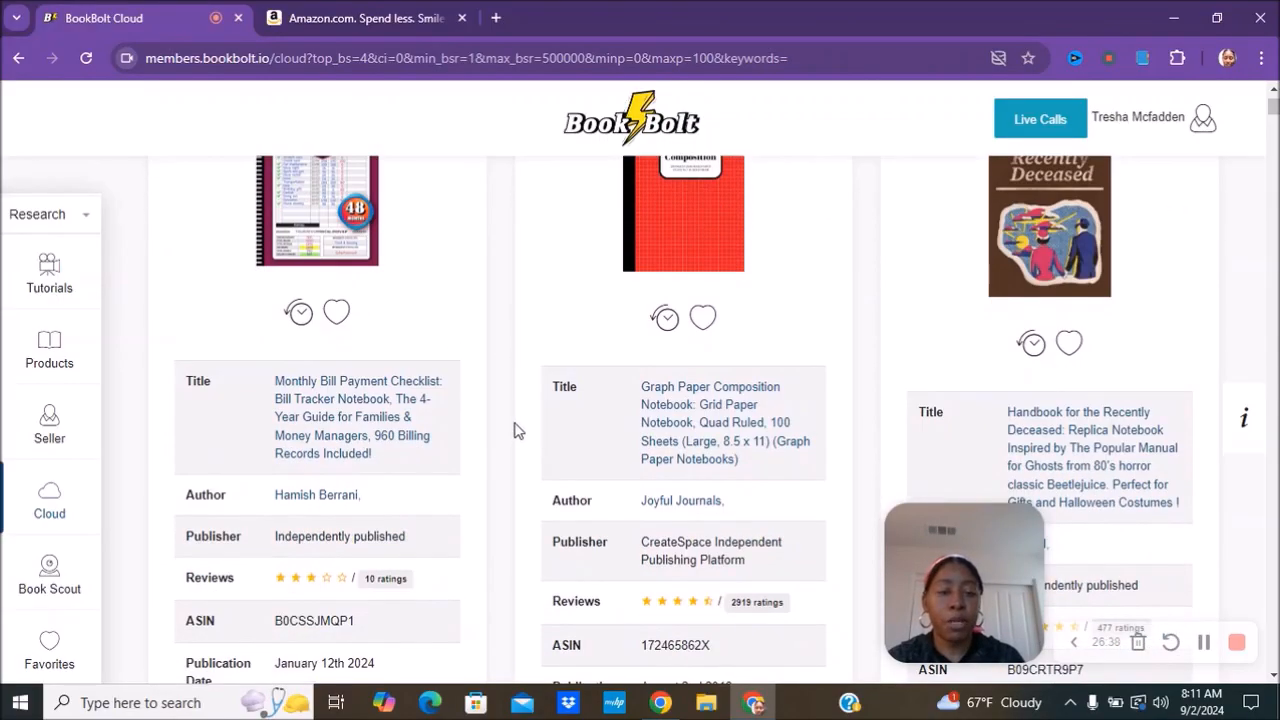
scroll(855, 443, down, 3)
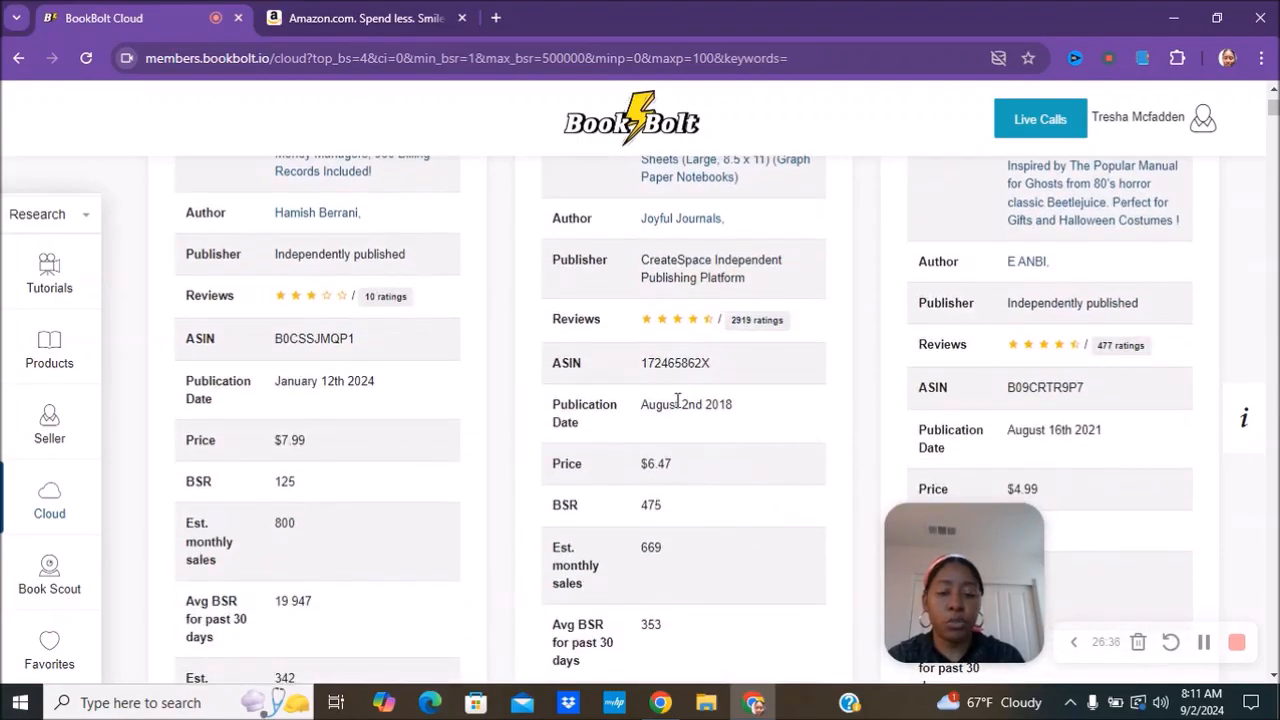
scroll(741, 446, down, 2)
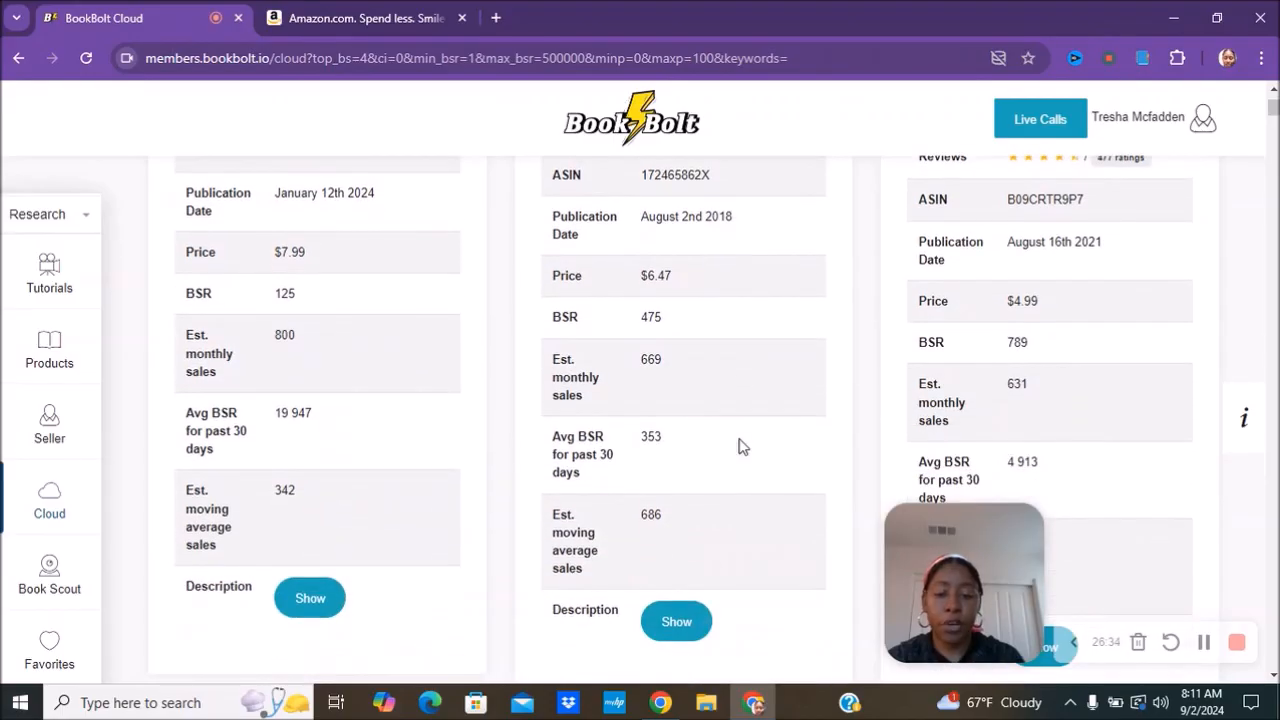
scroll(741, 449, up, 1)
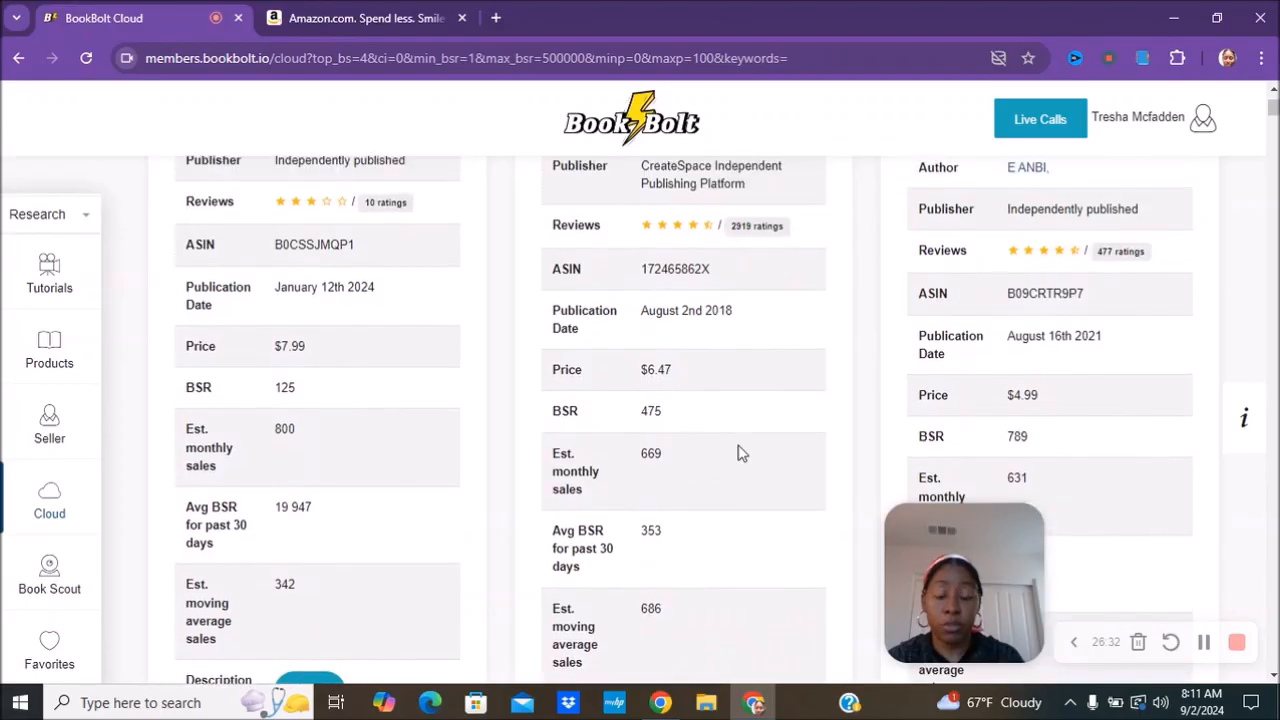
scroll(741, 453, up, 5)
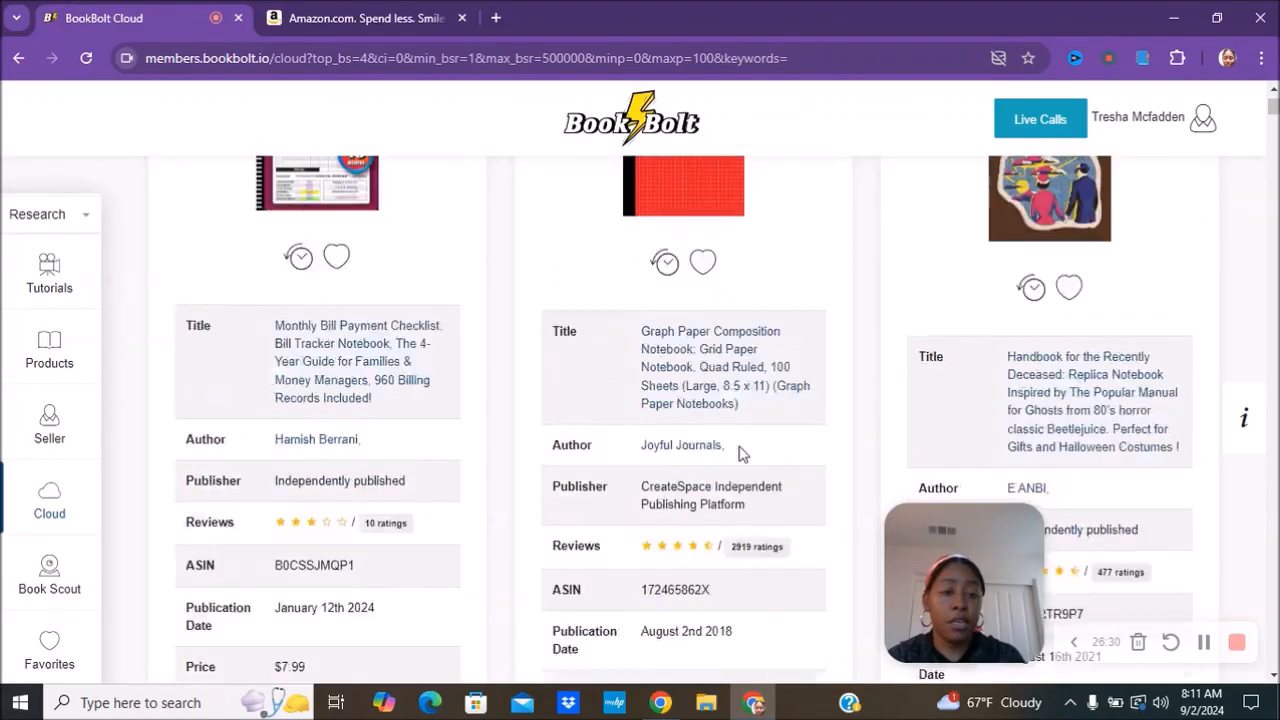
scroll(741, 453, down, 2)
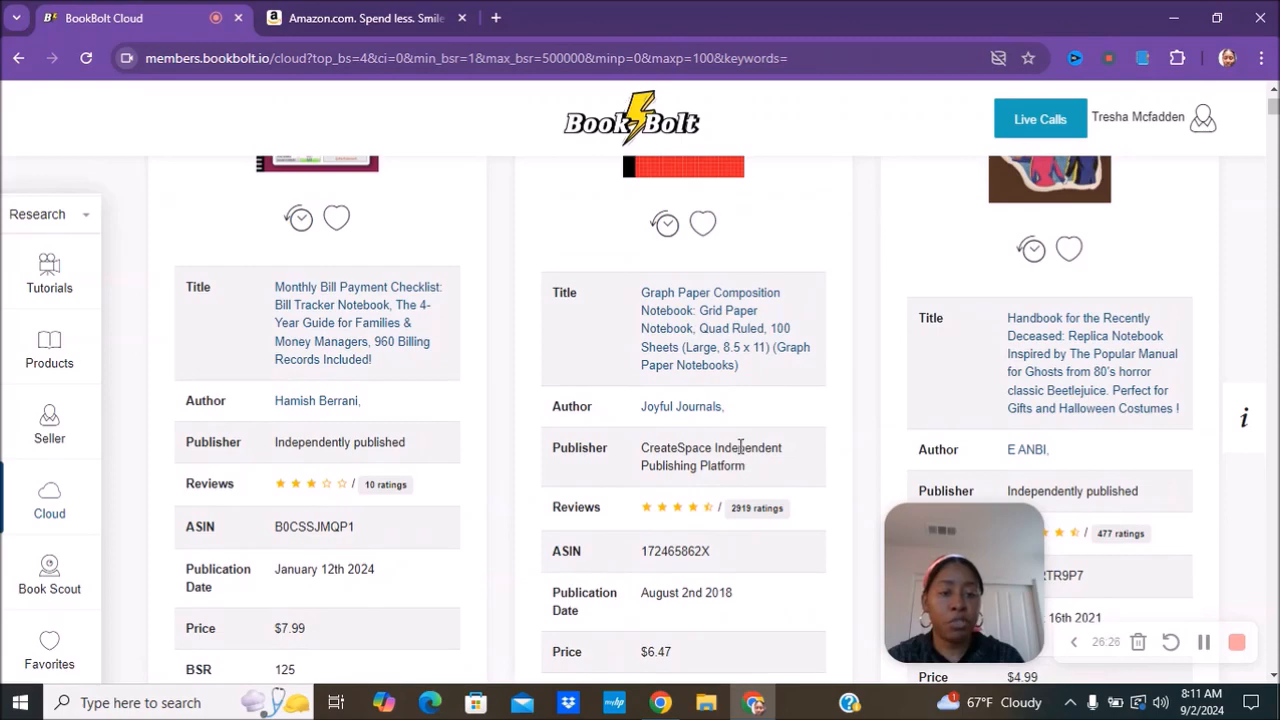
scroll(741, 449, up, 3)
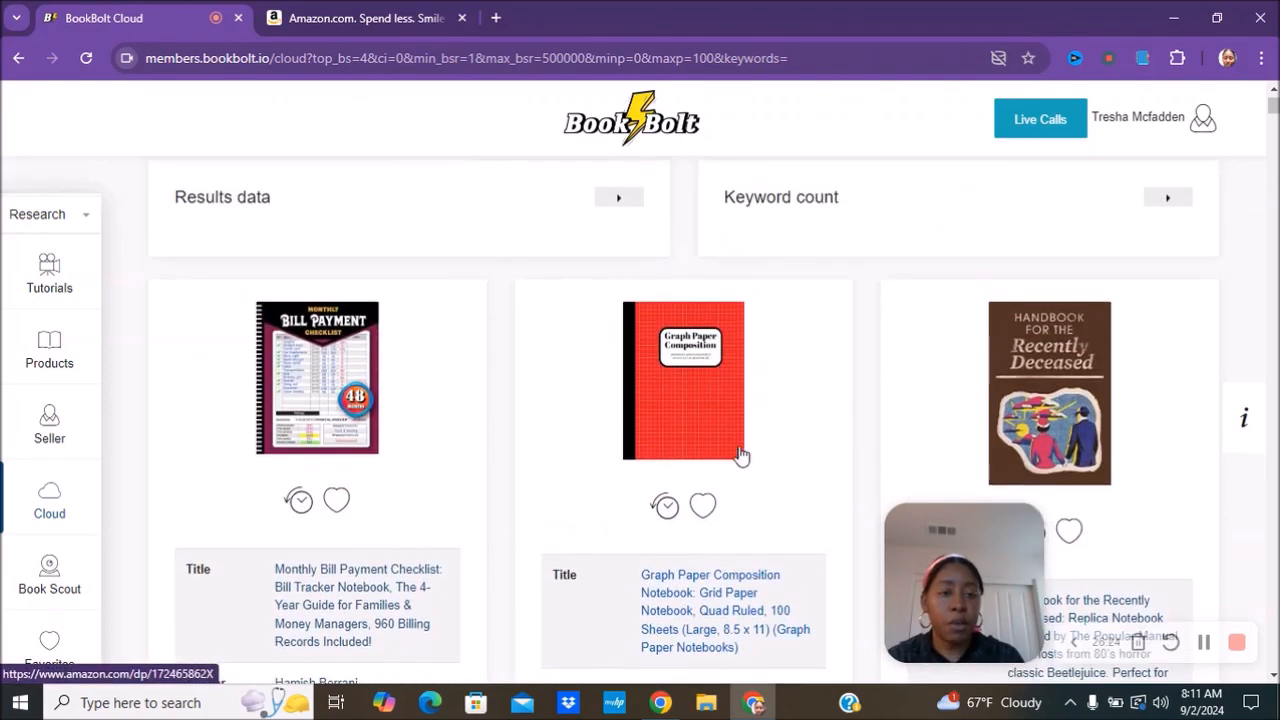
scroll(741, 449, down, 3)
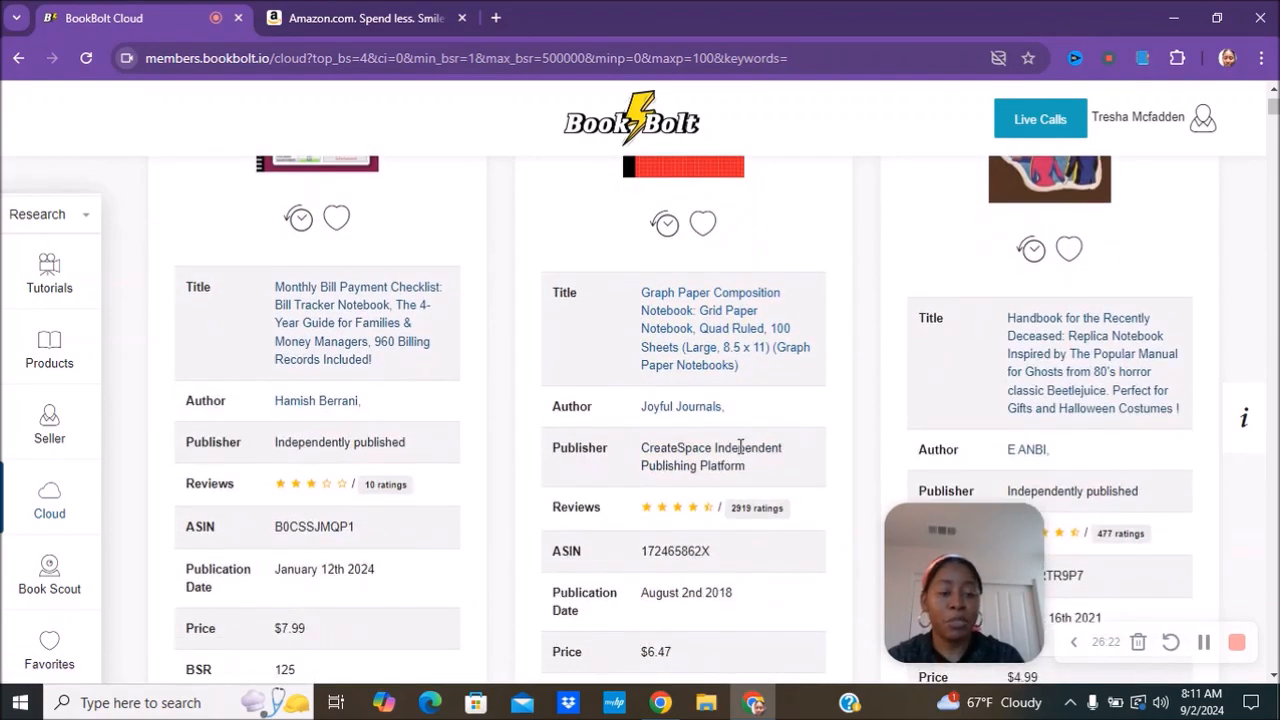
scroll(860, 391, down, 2)
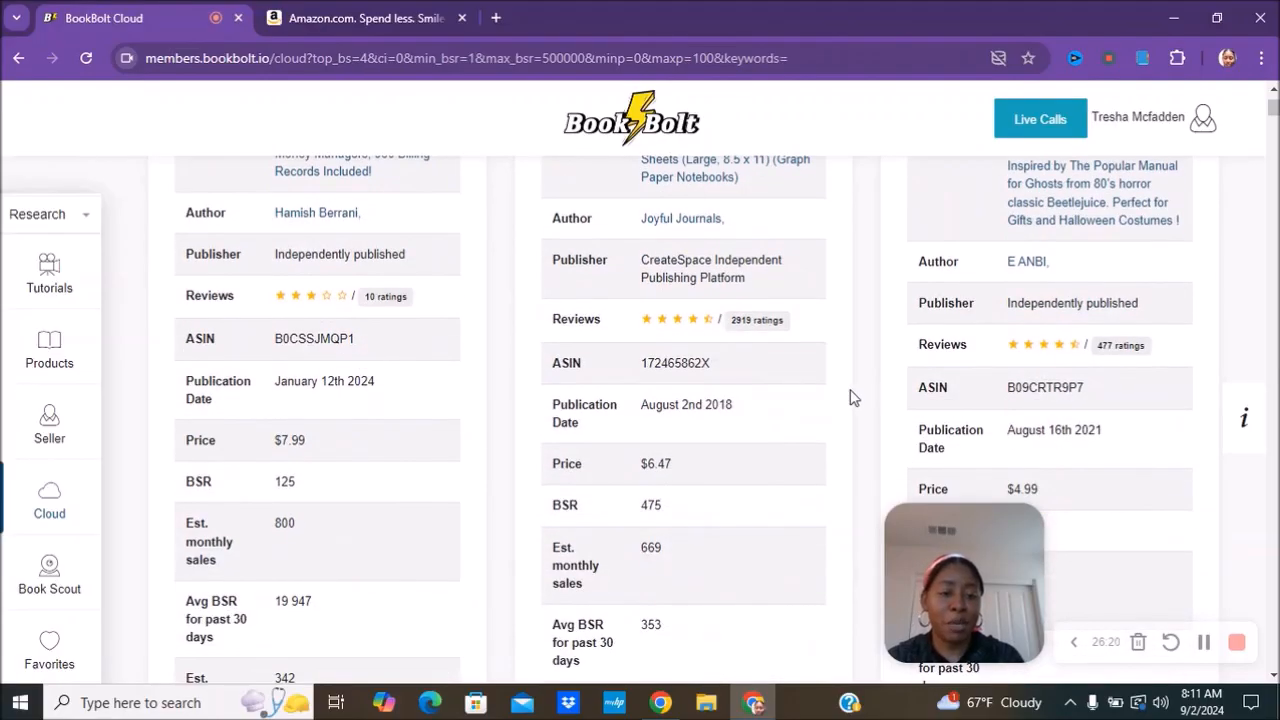
scroll(845, 400, down, 2)
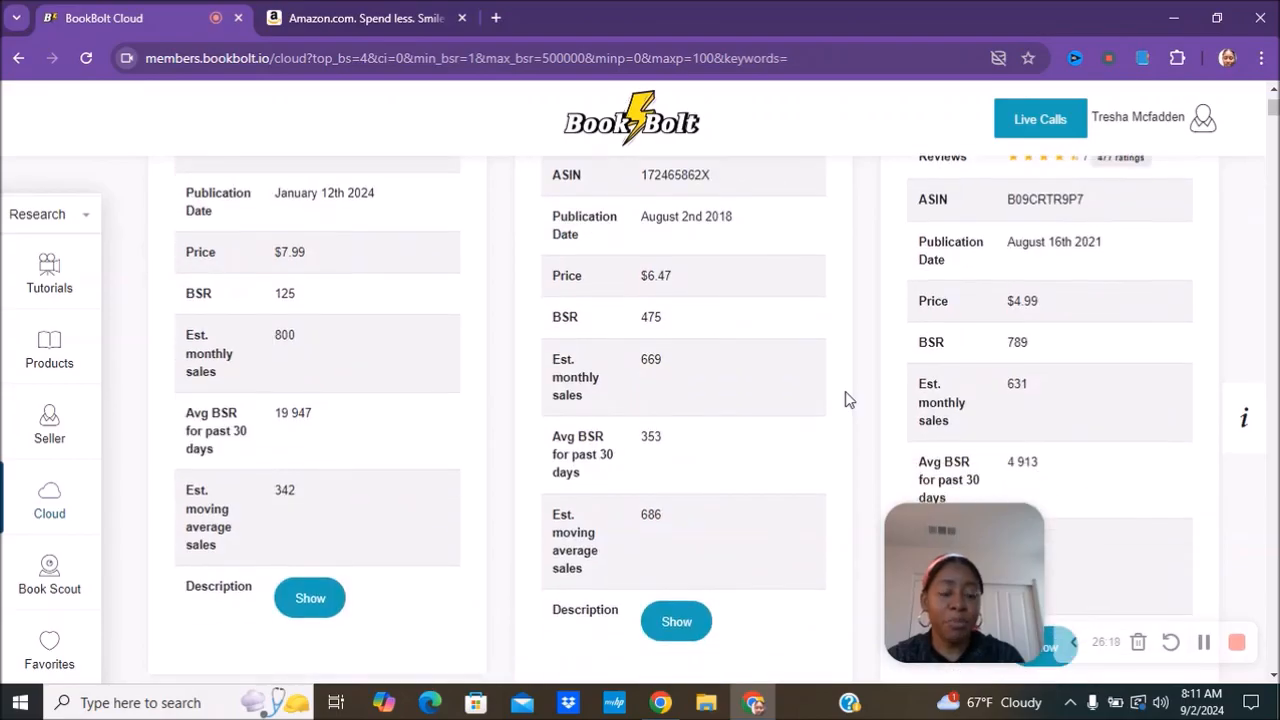
scroll(929, 337, down, 1)
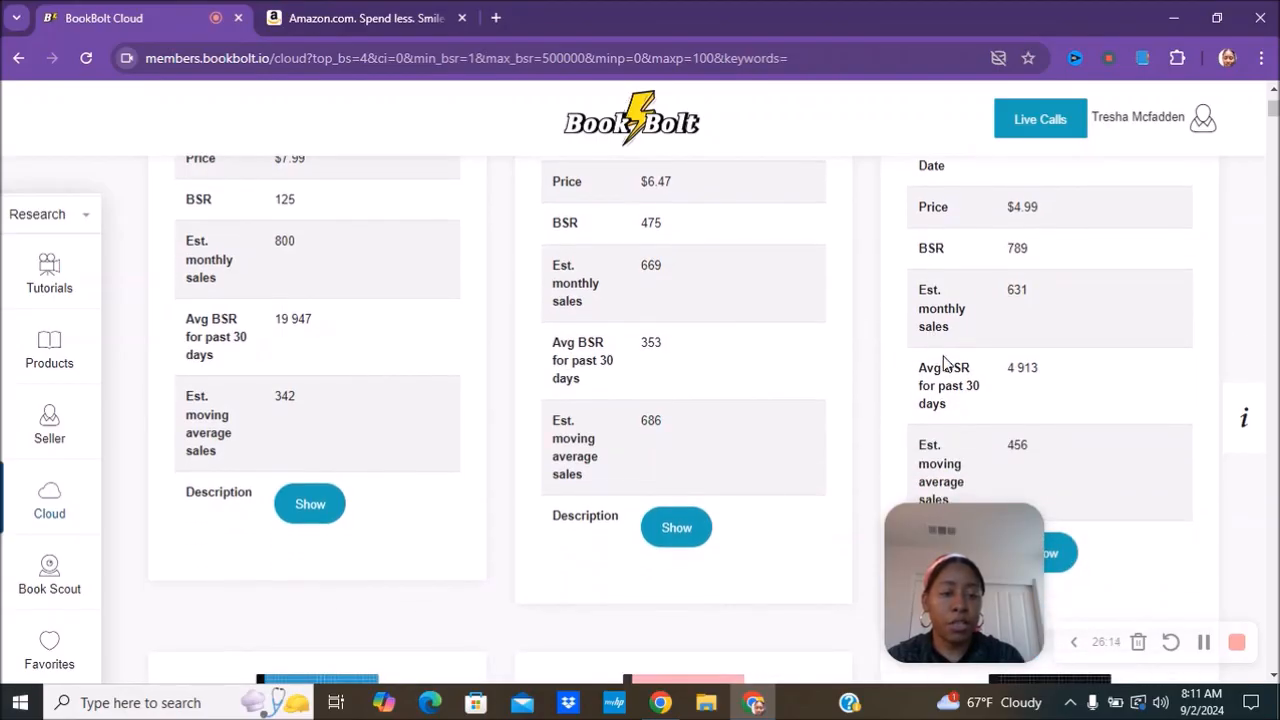
scroll(945, 365, down, 2)
scroll(945, 365, up, 3)
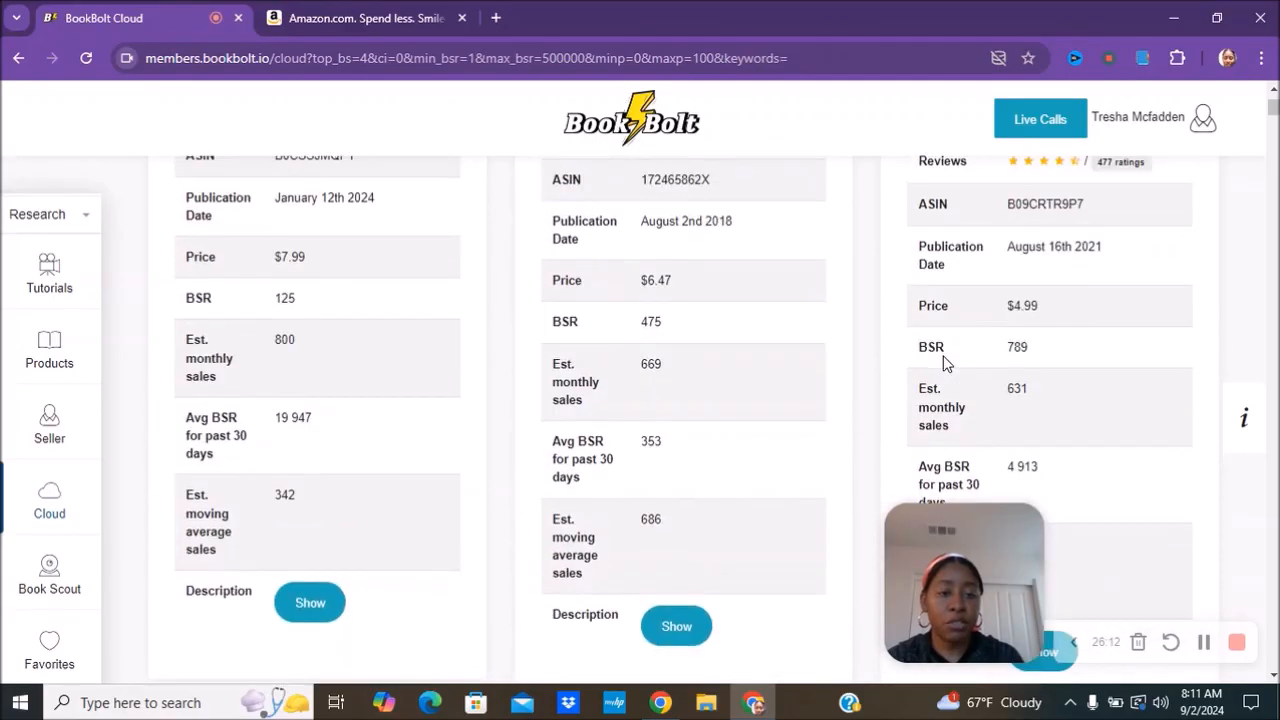
Look through the second and third rows of notebook results, comparing covers, publication dates, prices, BSR and estimated sales
scroll(930, 360, down, 4)
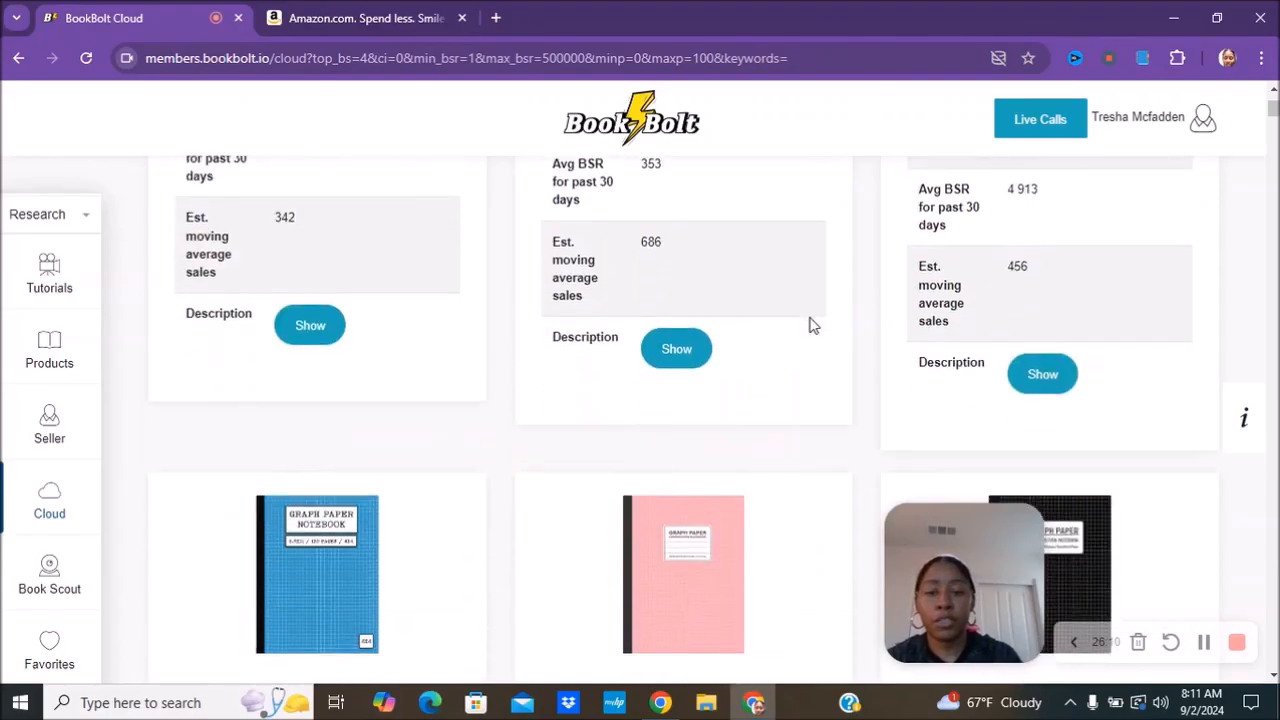
scroll(800, 322, down, 1)
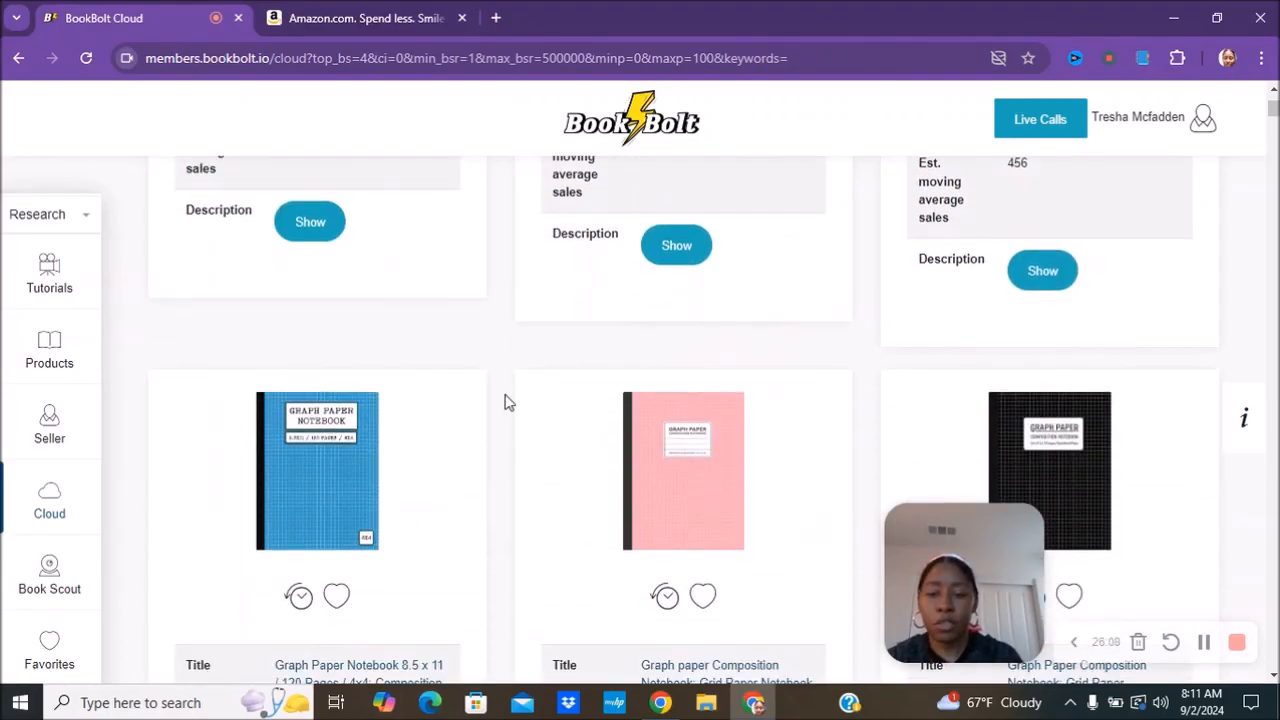
scroll(505, 402, down, 2)
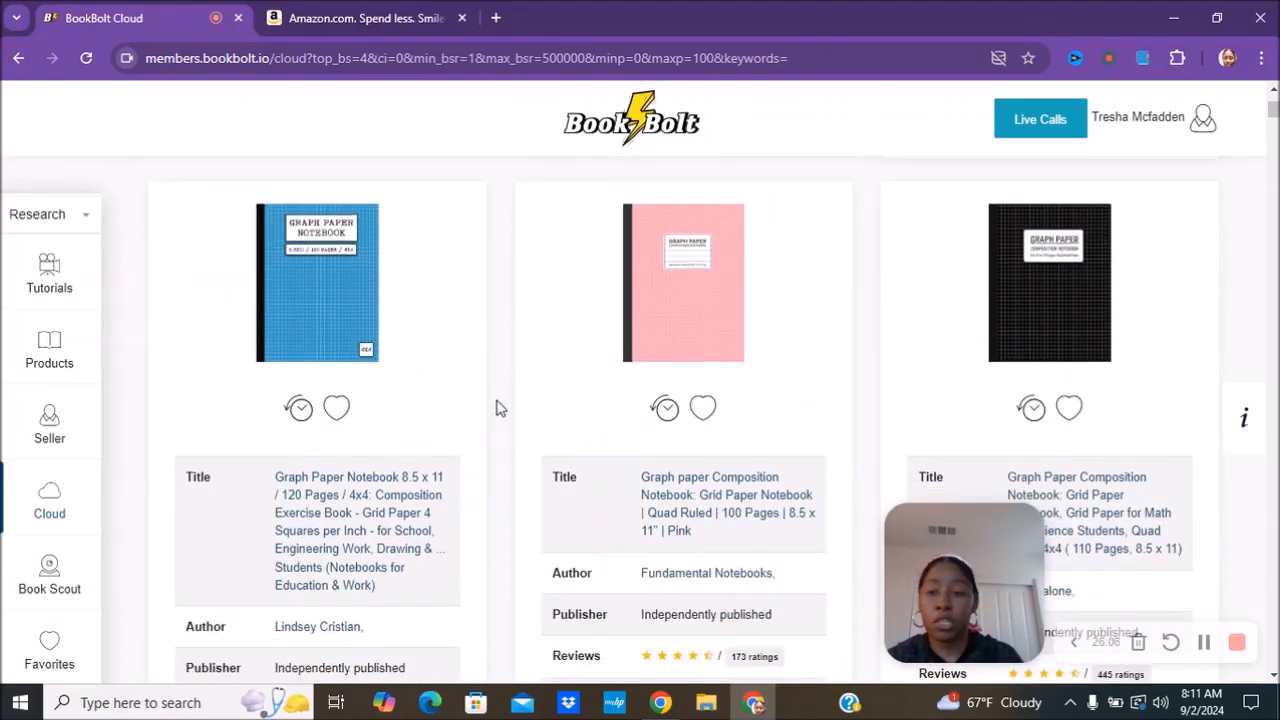
scroll(480, 403, down, 2)
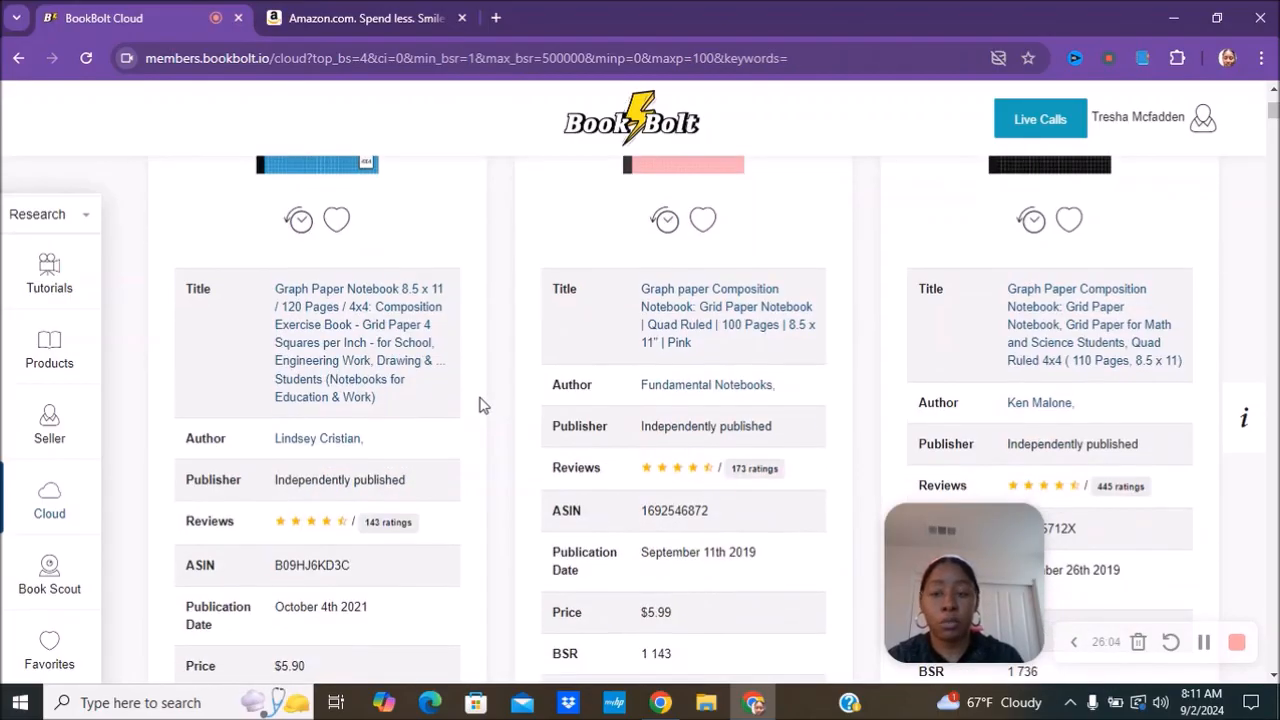
scroll(430, 426, down, 1)
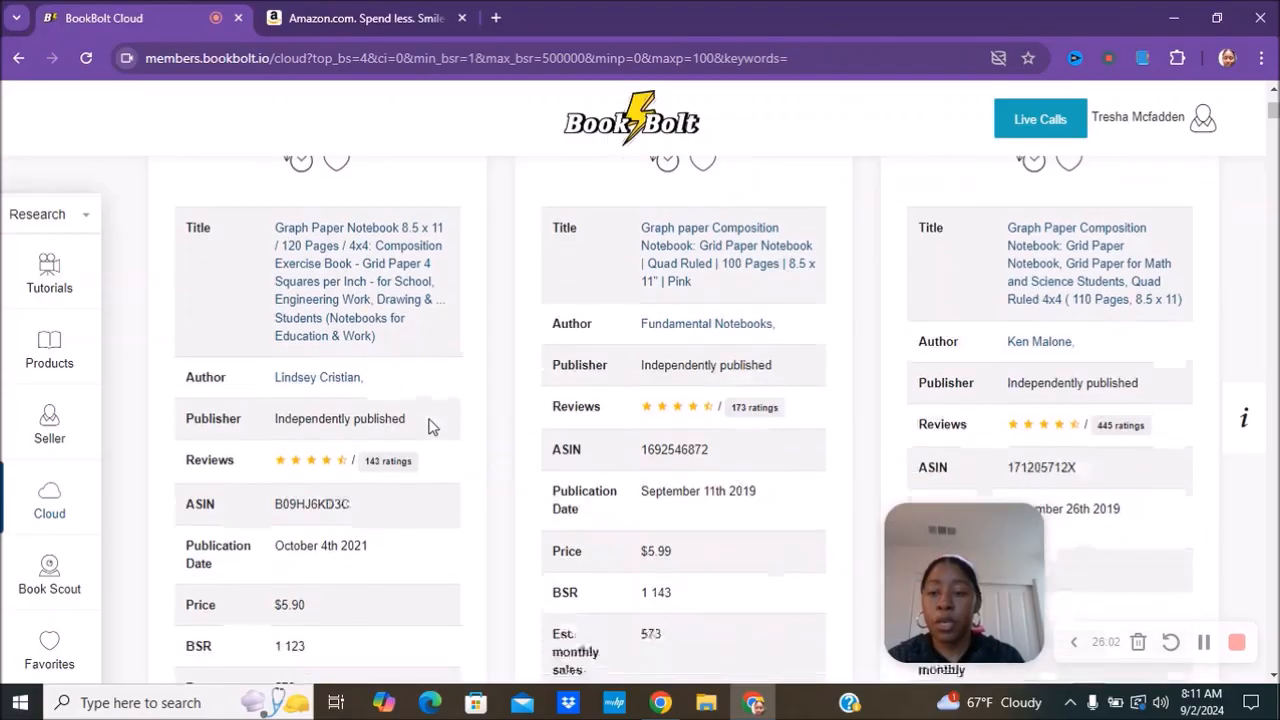
scroll(430, 426, down, 1)
scroll(430, 426, up, 1)
scroll(430, 426, down, 3)
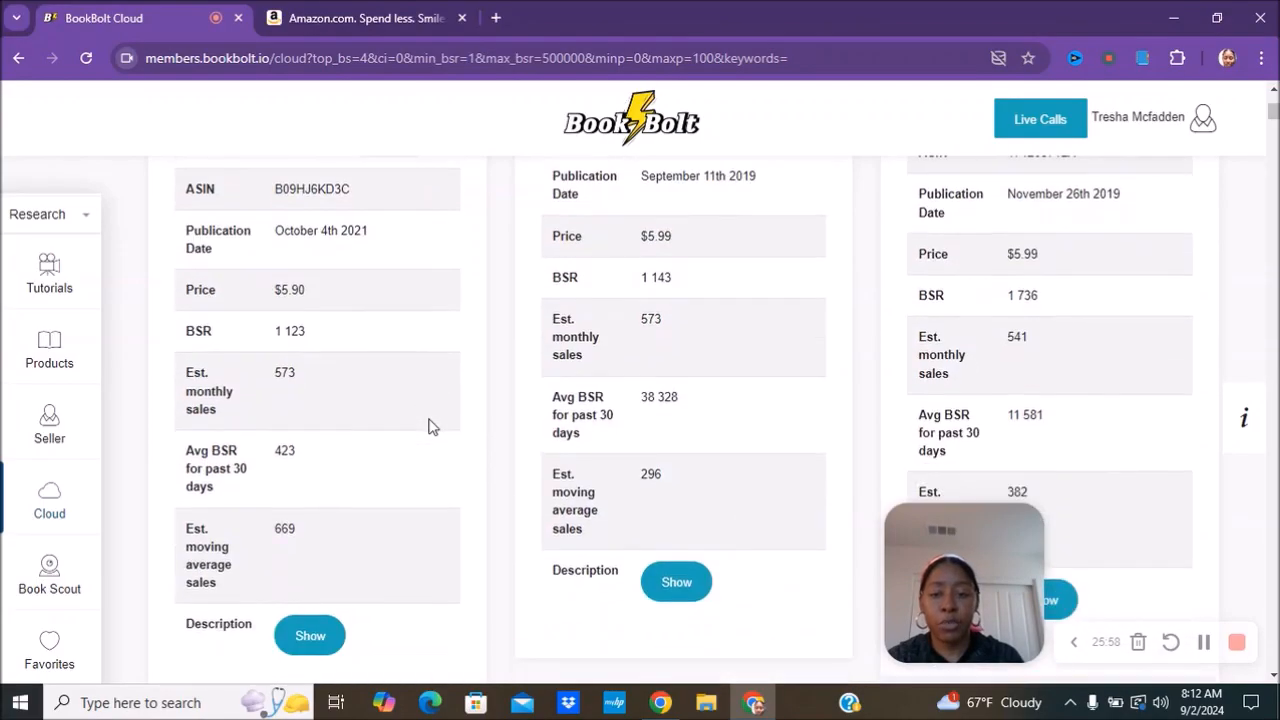
scroll(430, 426, down, 2)
scroll(430, 426, down, 2)
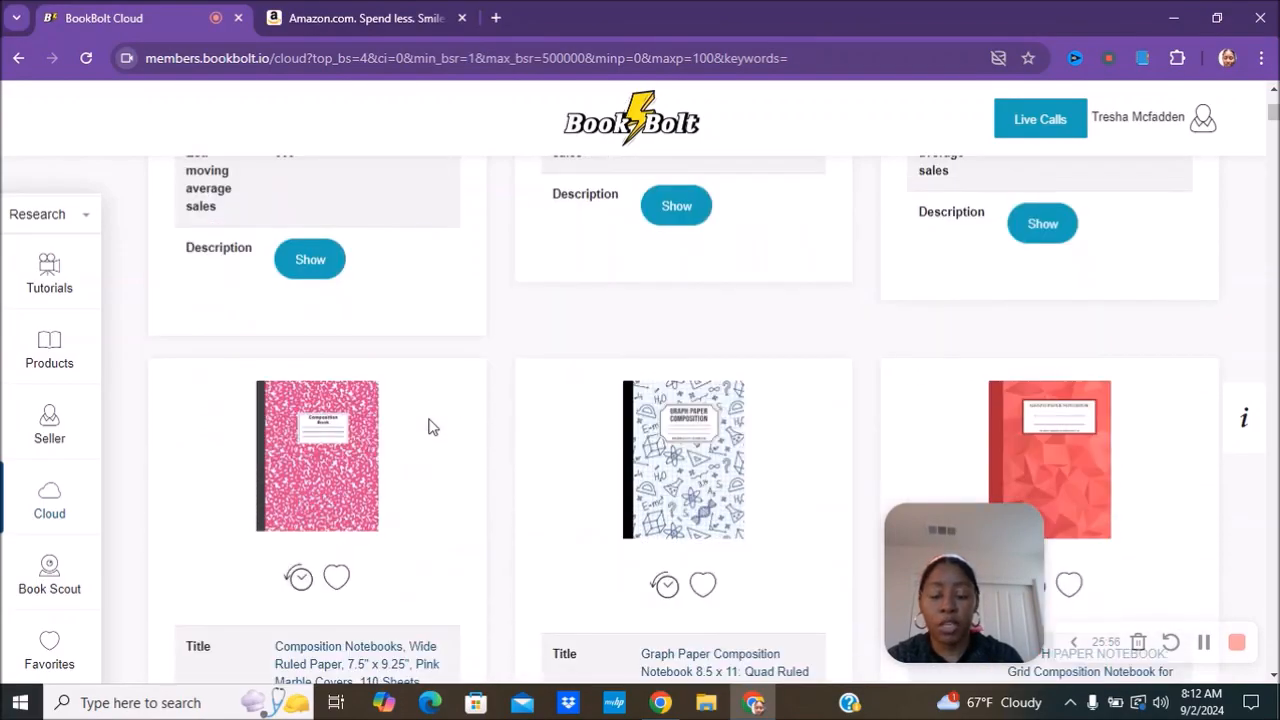
scroll(430, 426, down, 6)
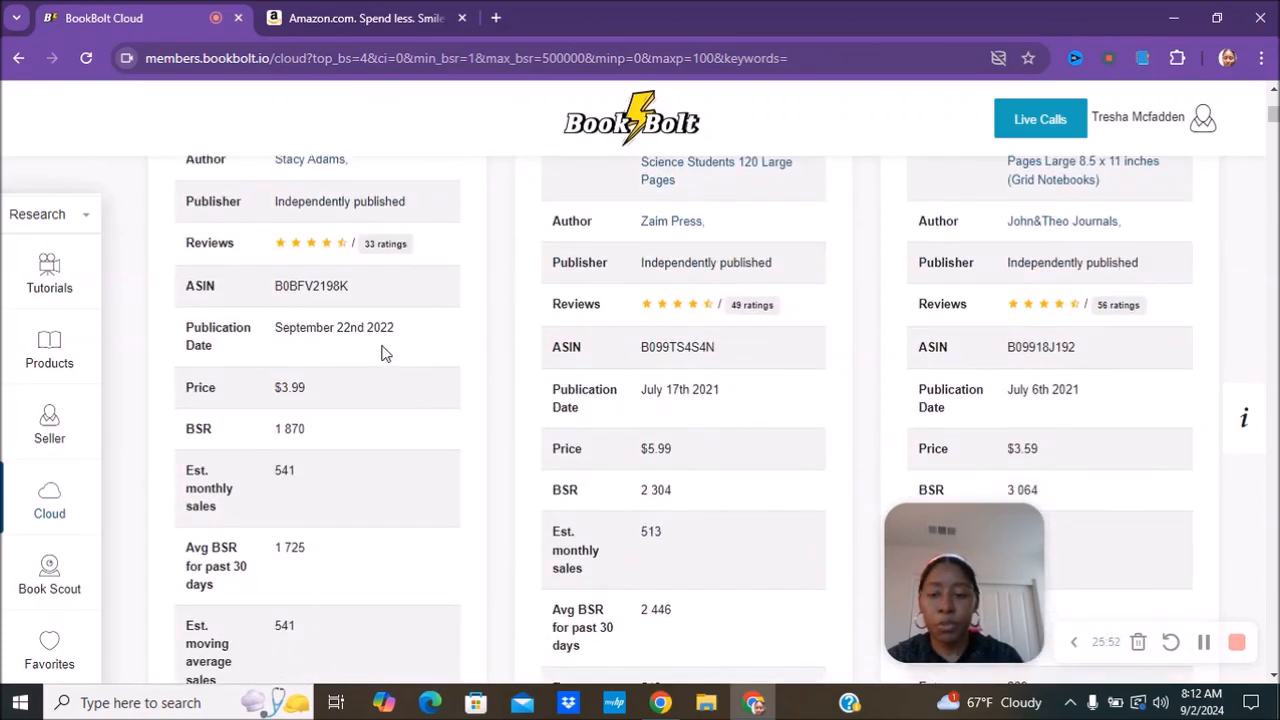
Look through the following rows of notebook results, comparing covers, review counts, publication dates, prices, BSR and estimated sales
scroll(414, 343, down, 1)
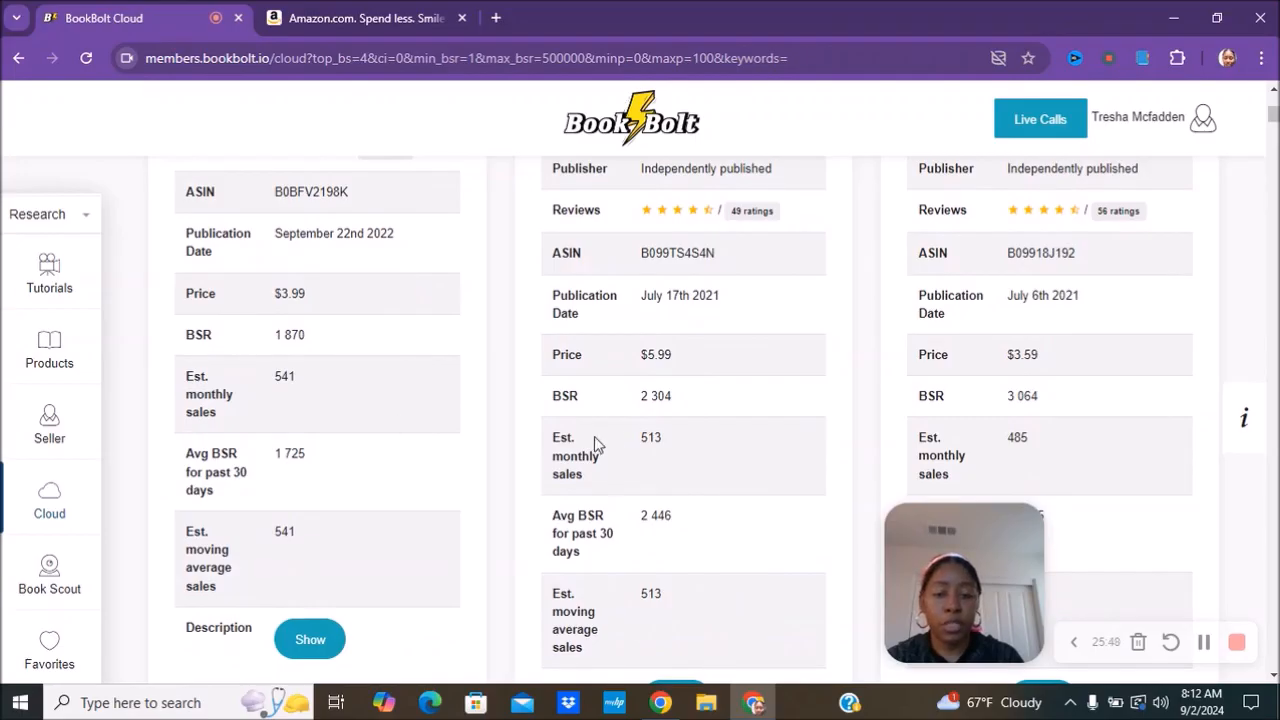
scroll(680, 410, down, 7)
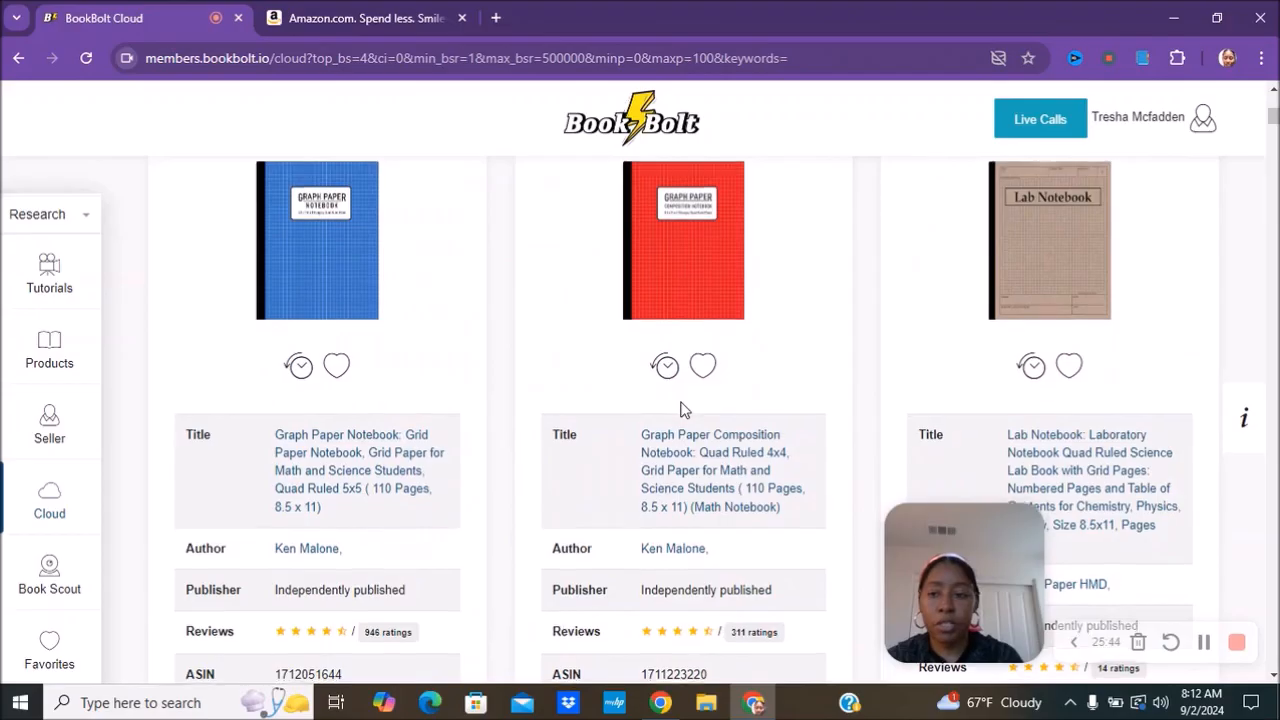
scroll(680, 410, down, 2)
scroll(682, 402, down, 5)
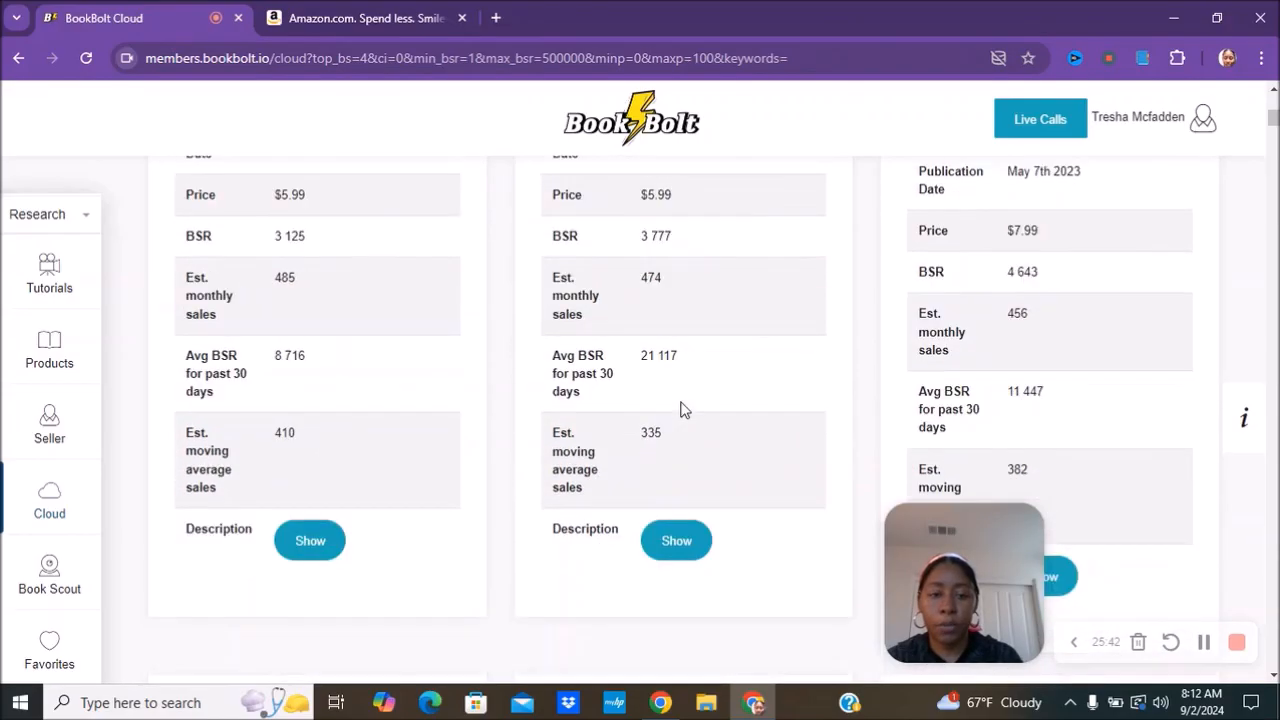
scroll(682, 408, down, 2)
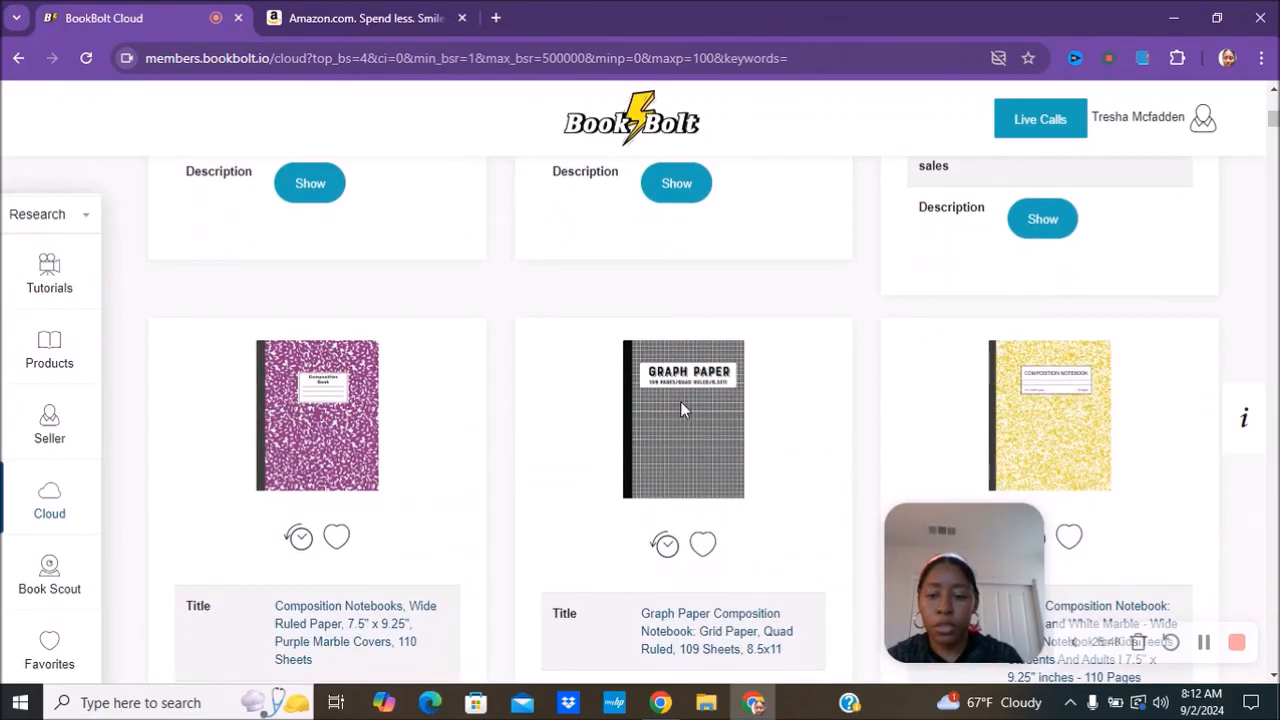
scroll(682, 408, down, 1)
scroll(682, 410, down, 7)
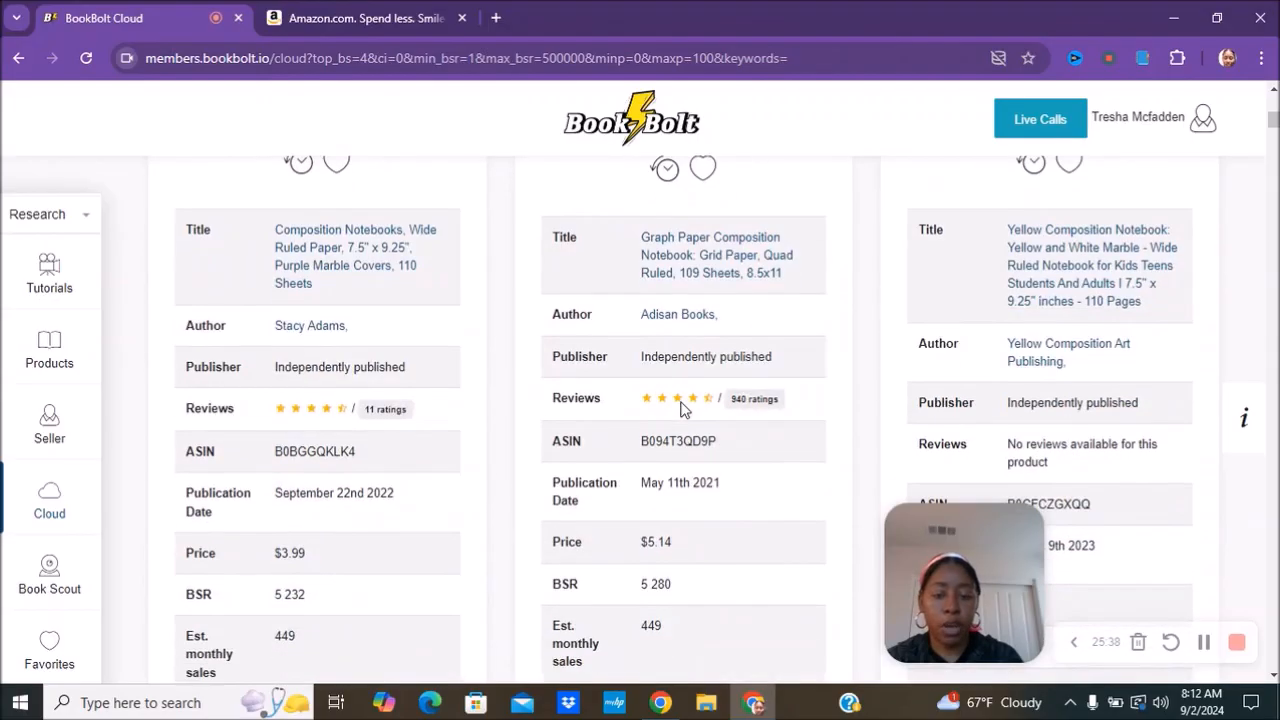
scroll(680, 410, down, 4)
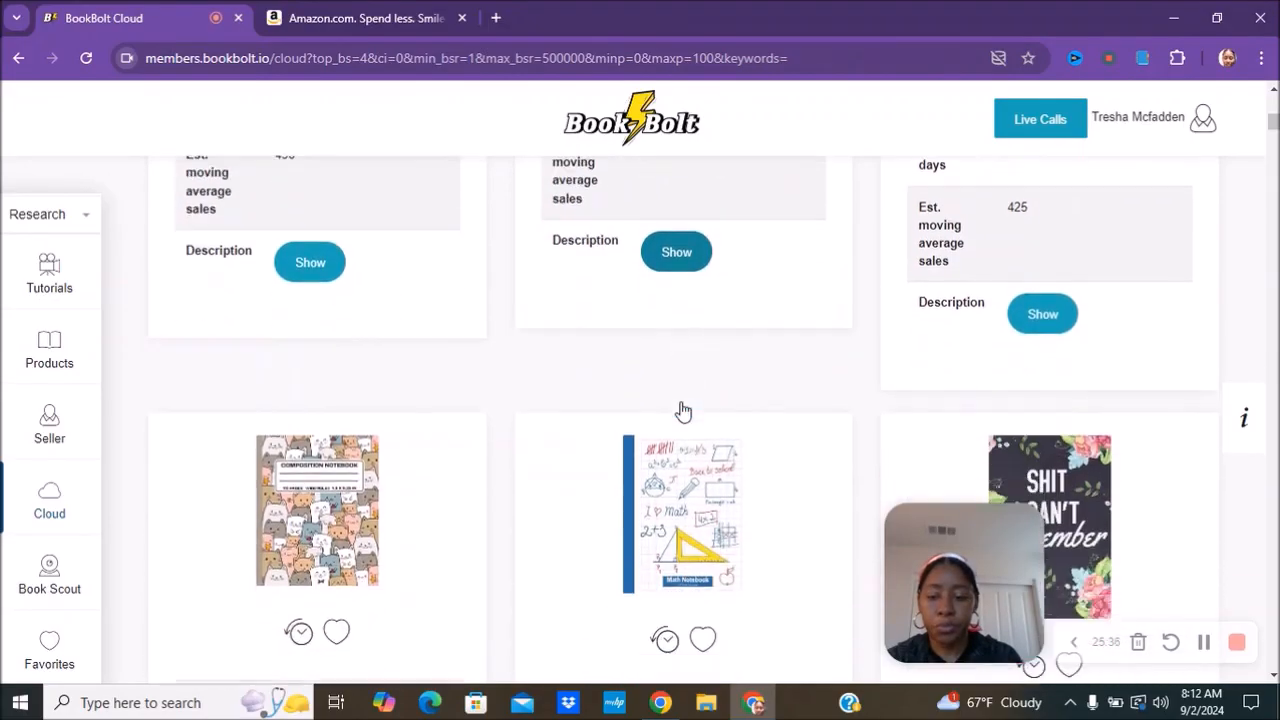
scroll(682, 410, down, 1)
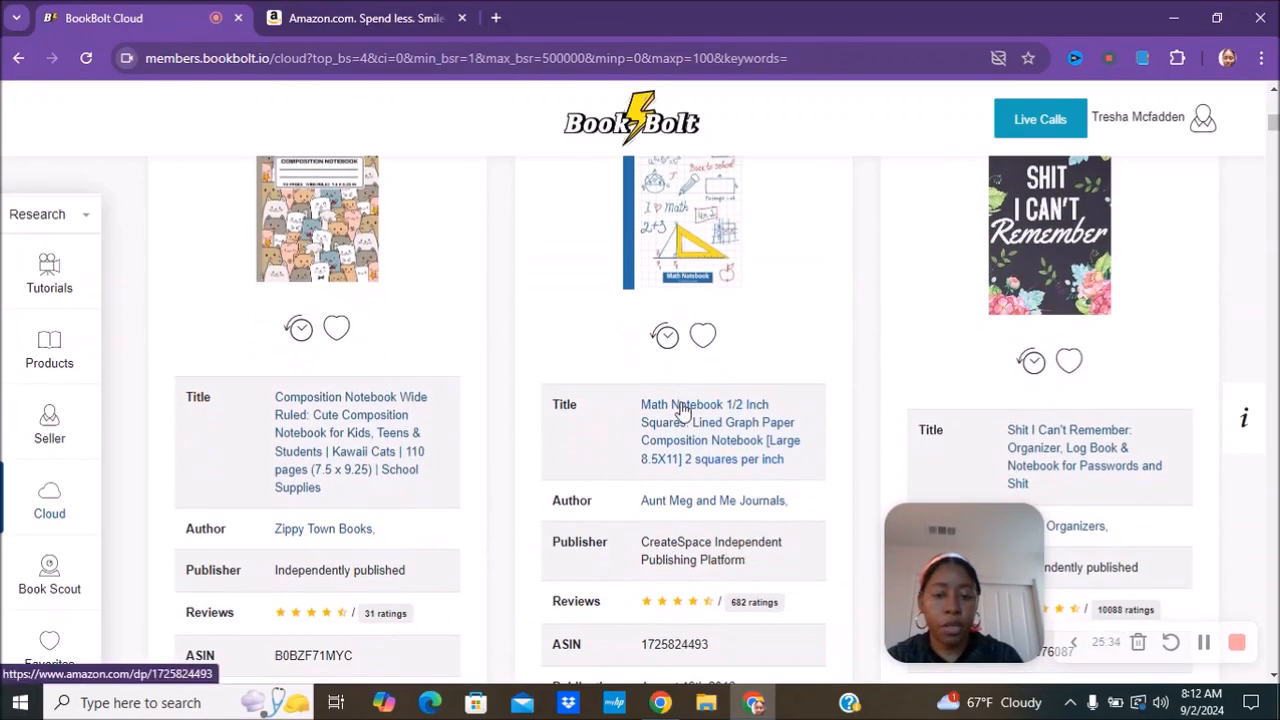
scroll(684, 409, down, 1)
scroll(780, 450, down, 1)
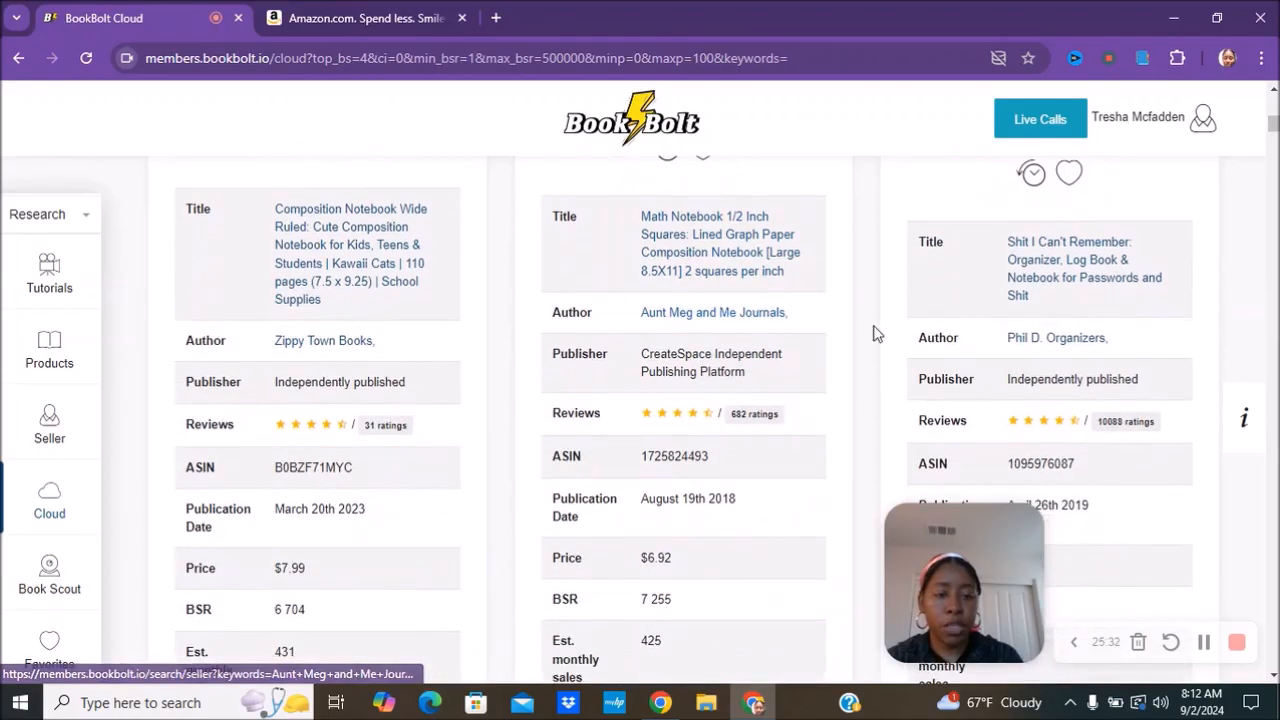
scroll(900, 333, down, 6)
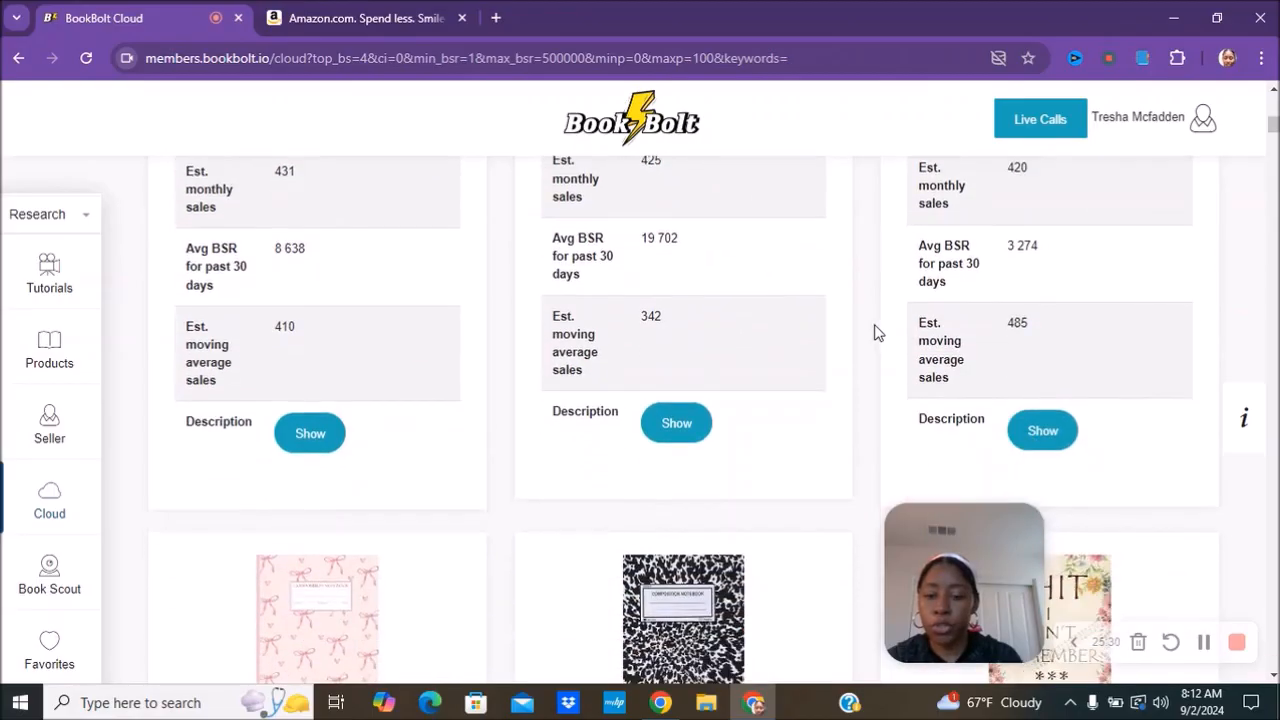
scroll(868, 331, down, 2)
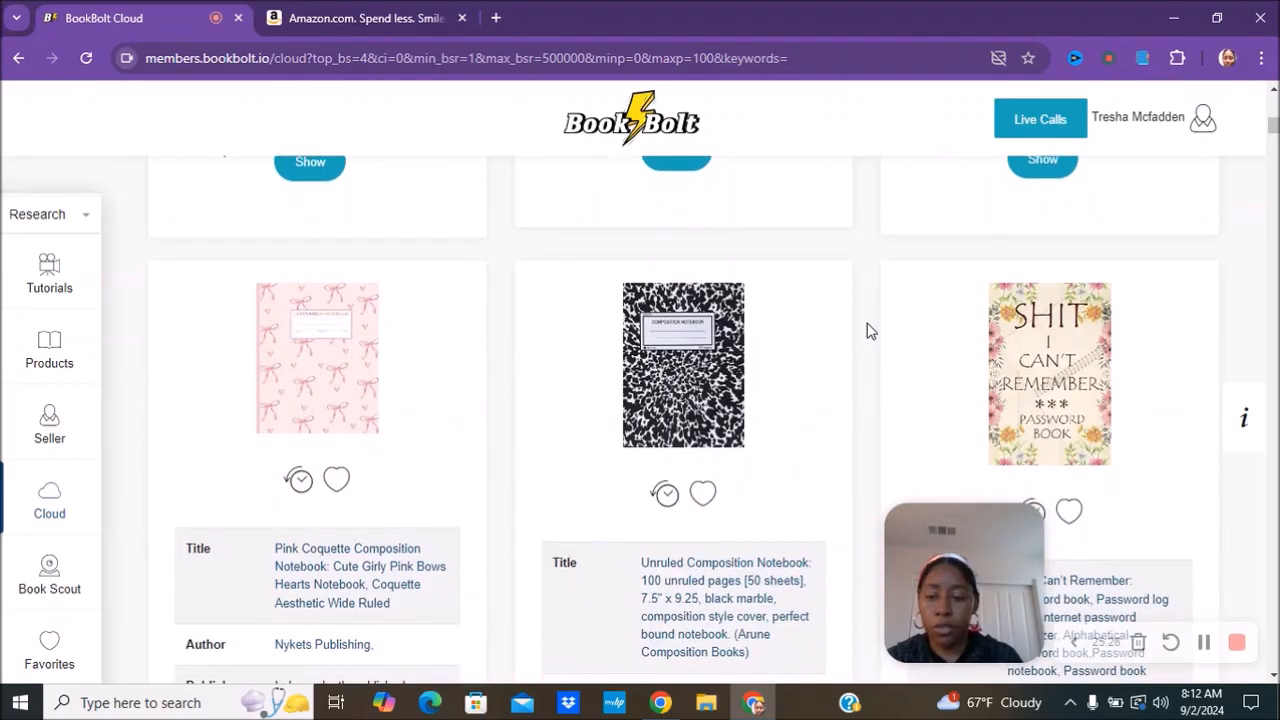
Examine the pink bow-patterned Coquette notebook's reviews, publication date, price, BSR and estimated sales
scroll(617, 291, down, 1)
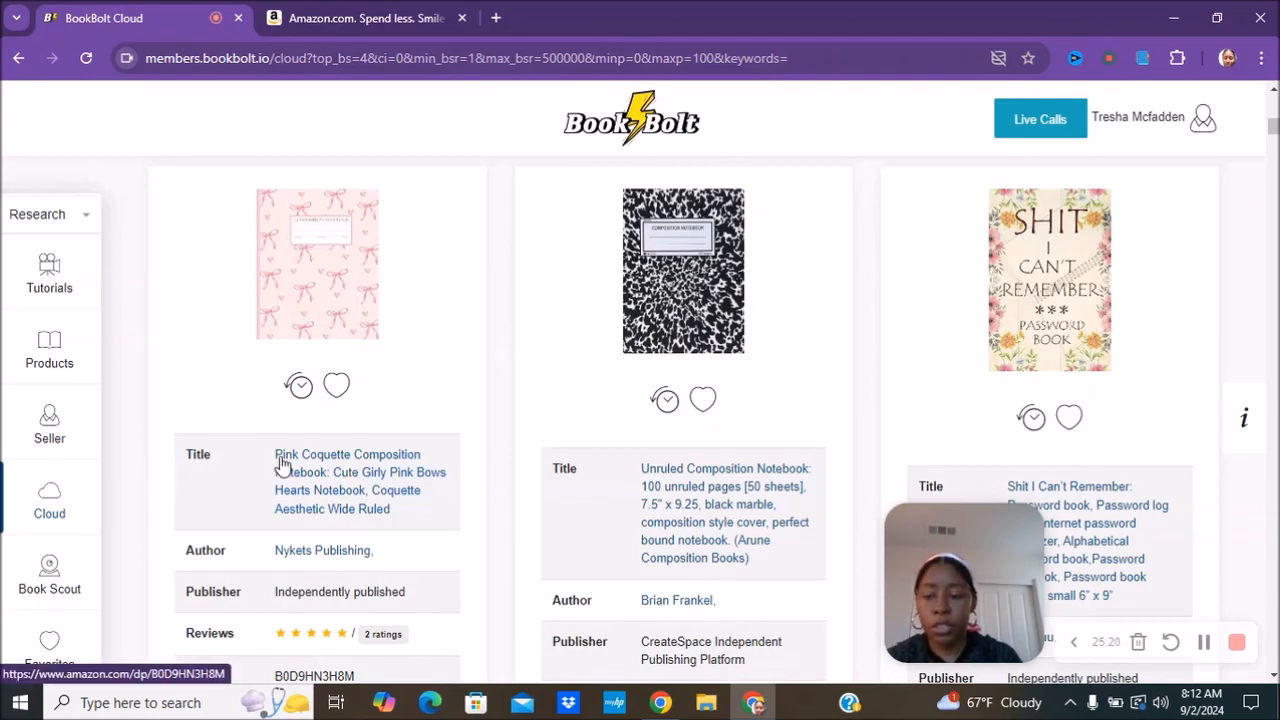
scroll(285, 480, down, 1)
scroll(285, 483, down, 3)
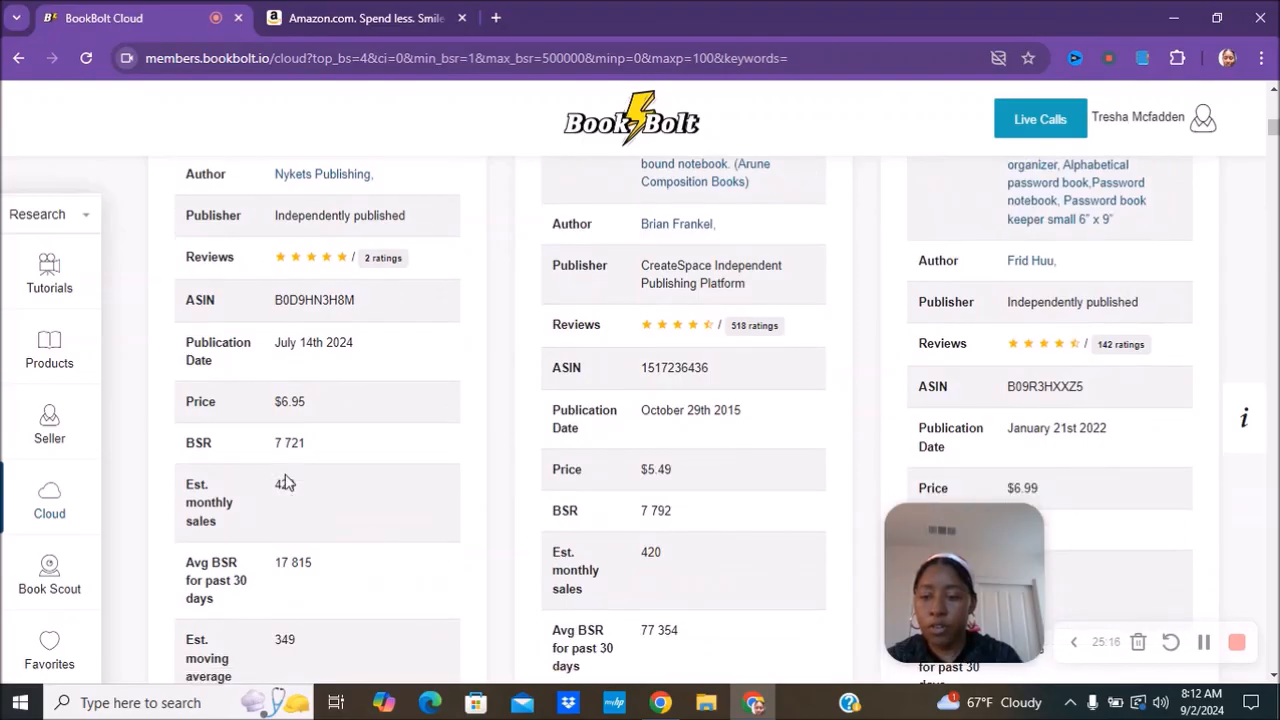
scroll(285, 483, down, 1)
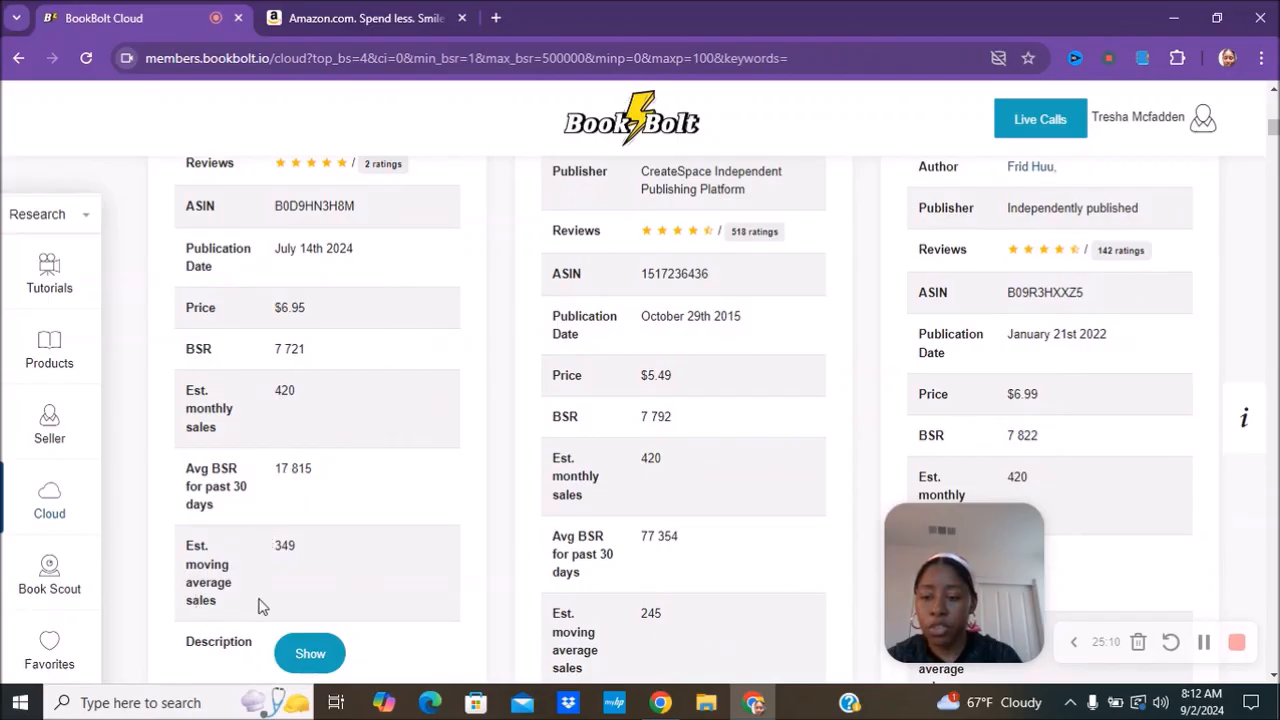
scroll(279, 583, up, 4)
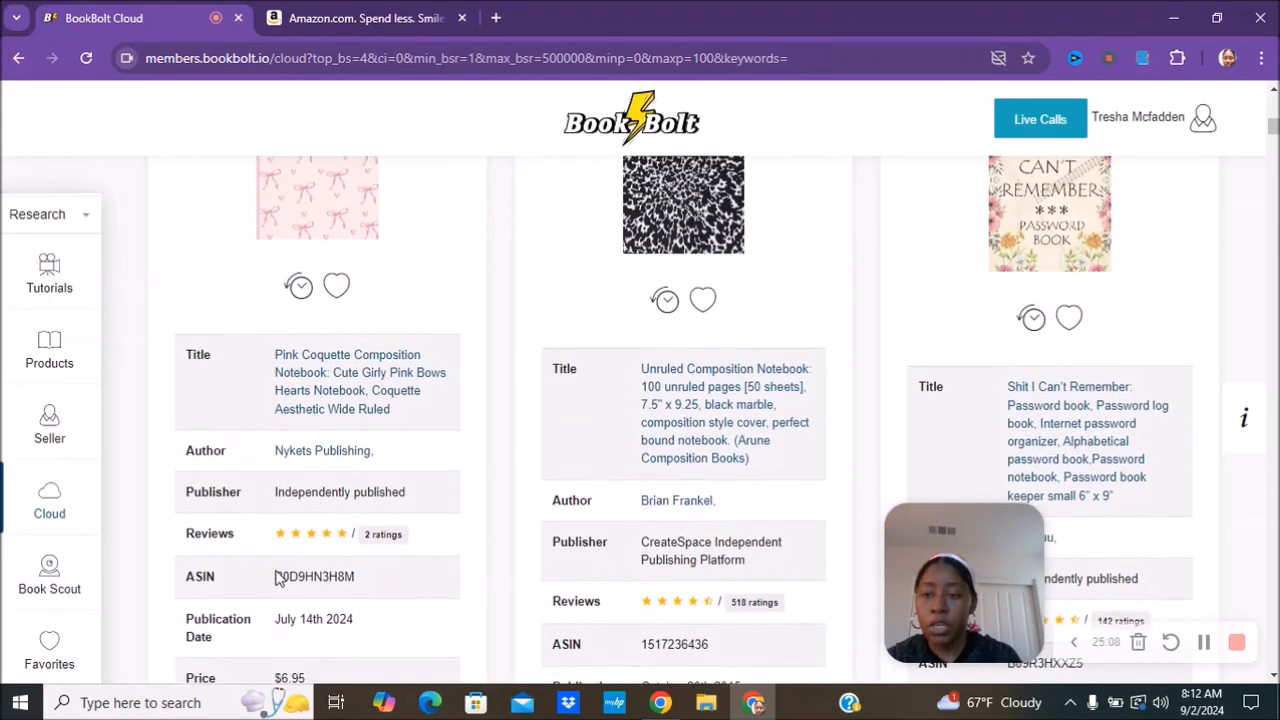
Copy the phrase "Pink Coquette Composition Notebook" from the title of the pink bow-patterned notebook result
drag(275, 362, 331, 381)
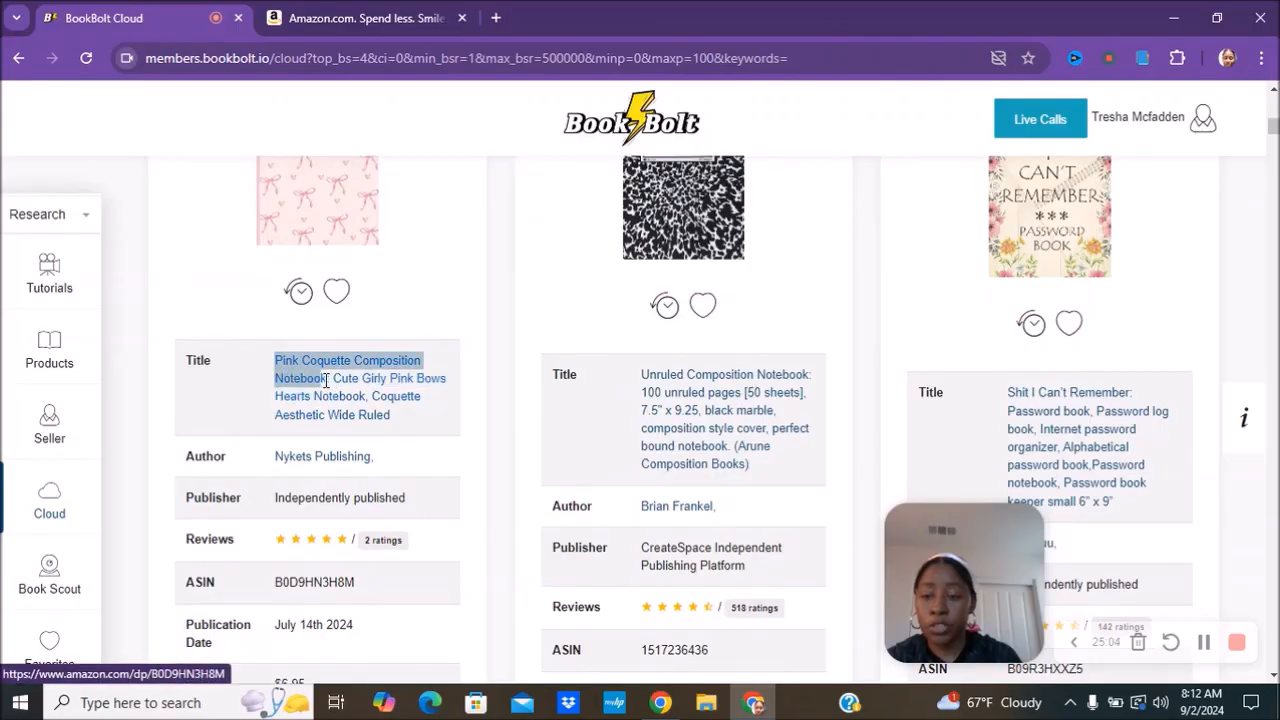
drag(331, 381, 328, 383)
right_click(296, 380)
click(357, 250)
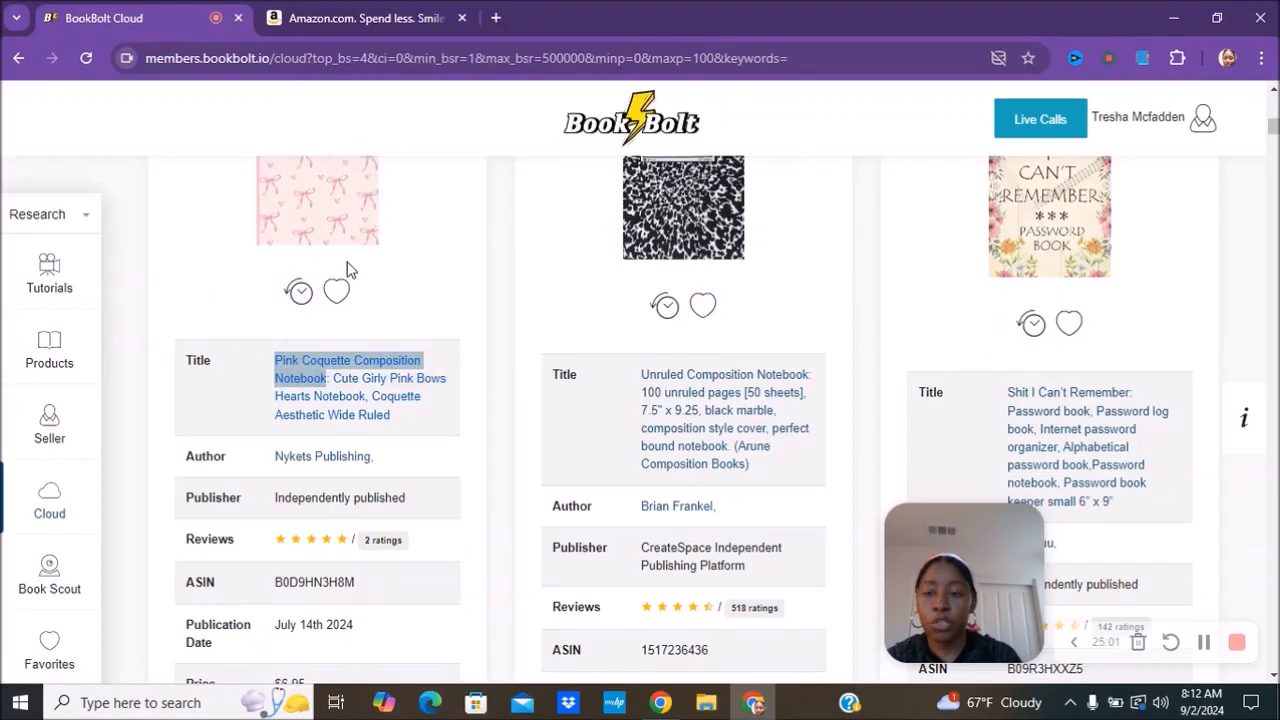
Switch to Amazon and search all departments for the copied phrase "Pink Coquette Composition Notebook"
click(338, 20)
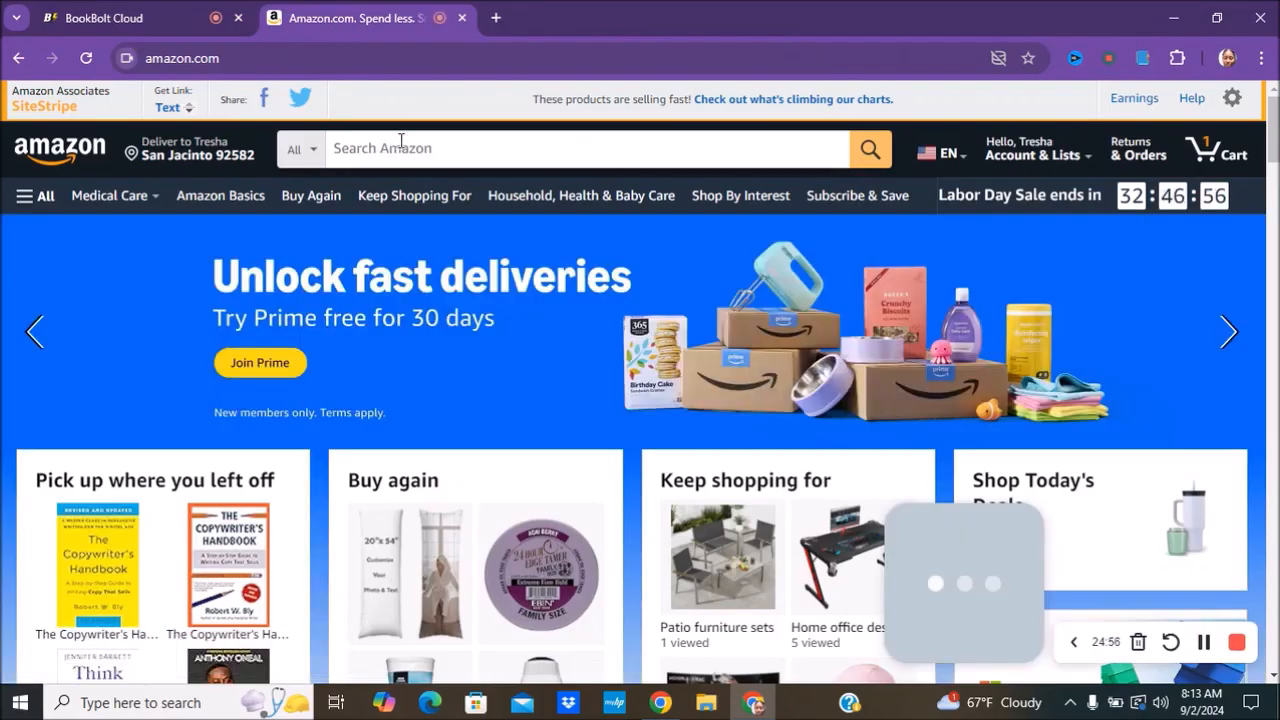
click(401, 148)
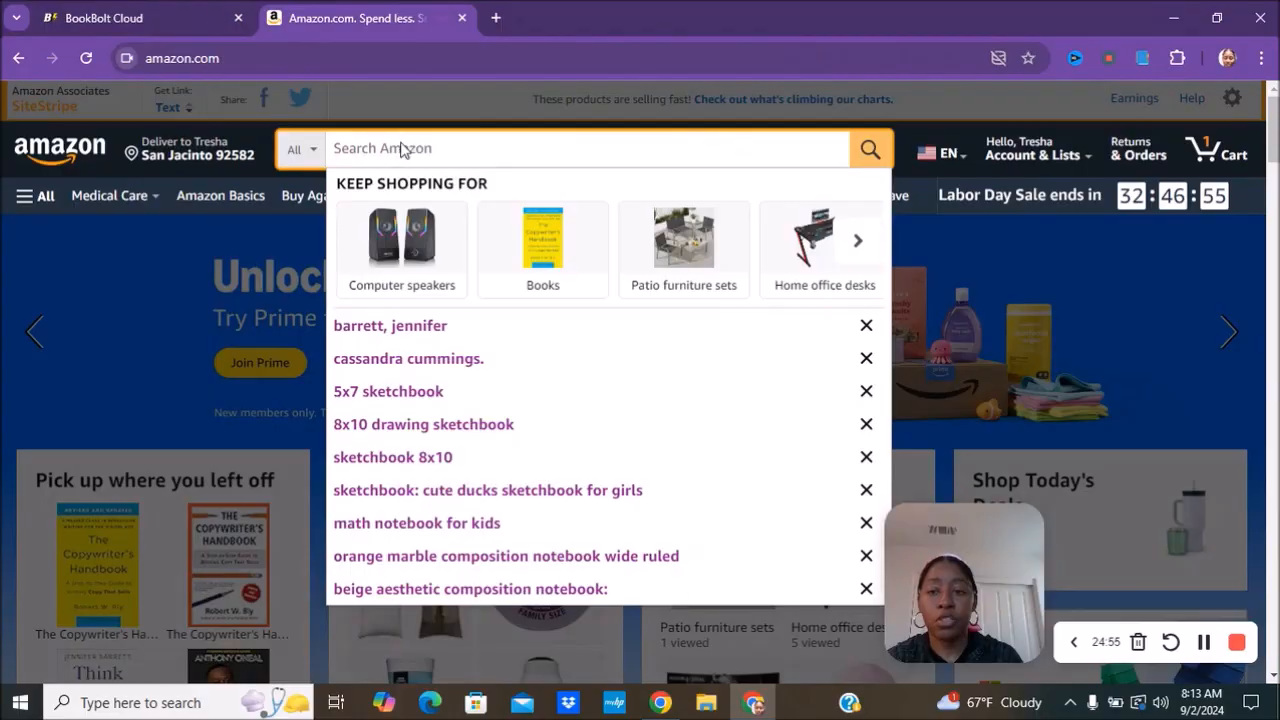
right_click(401, 148)
click(435, 351)
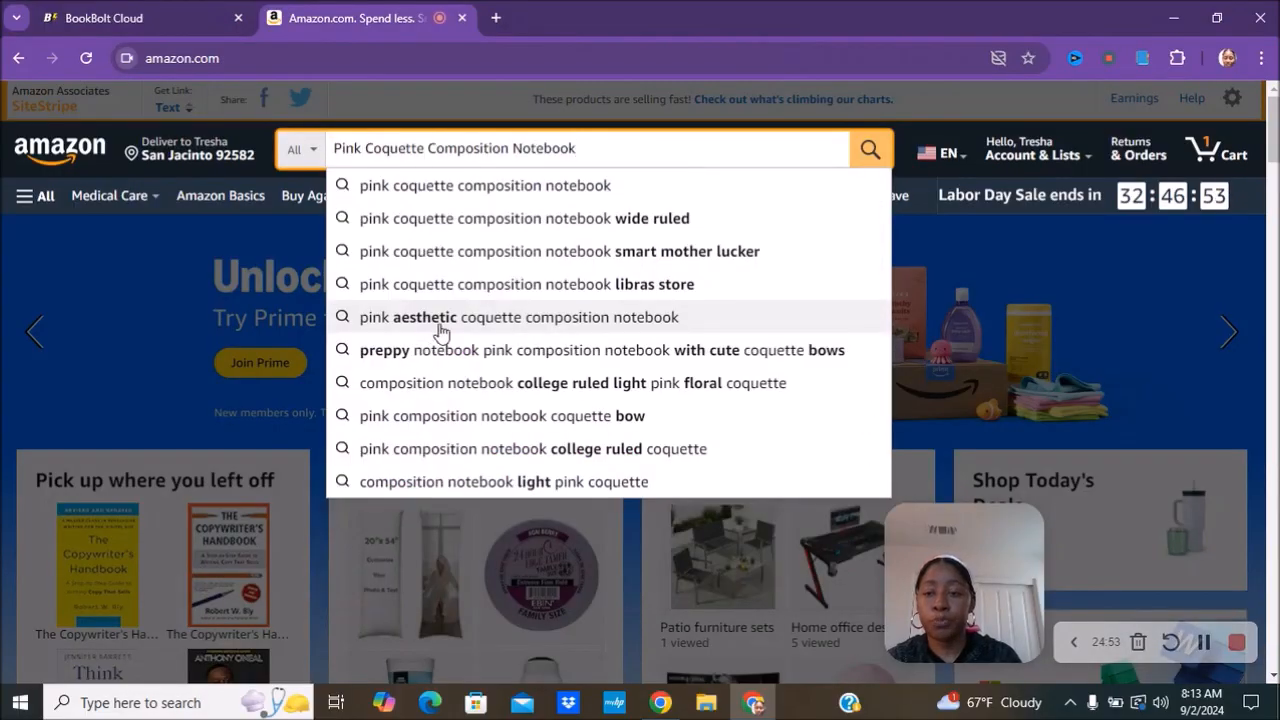
click(862, 155)
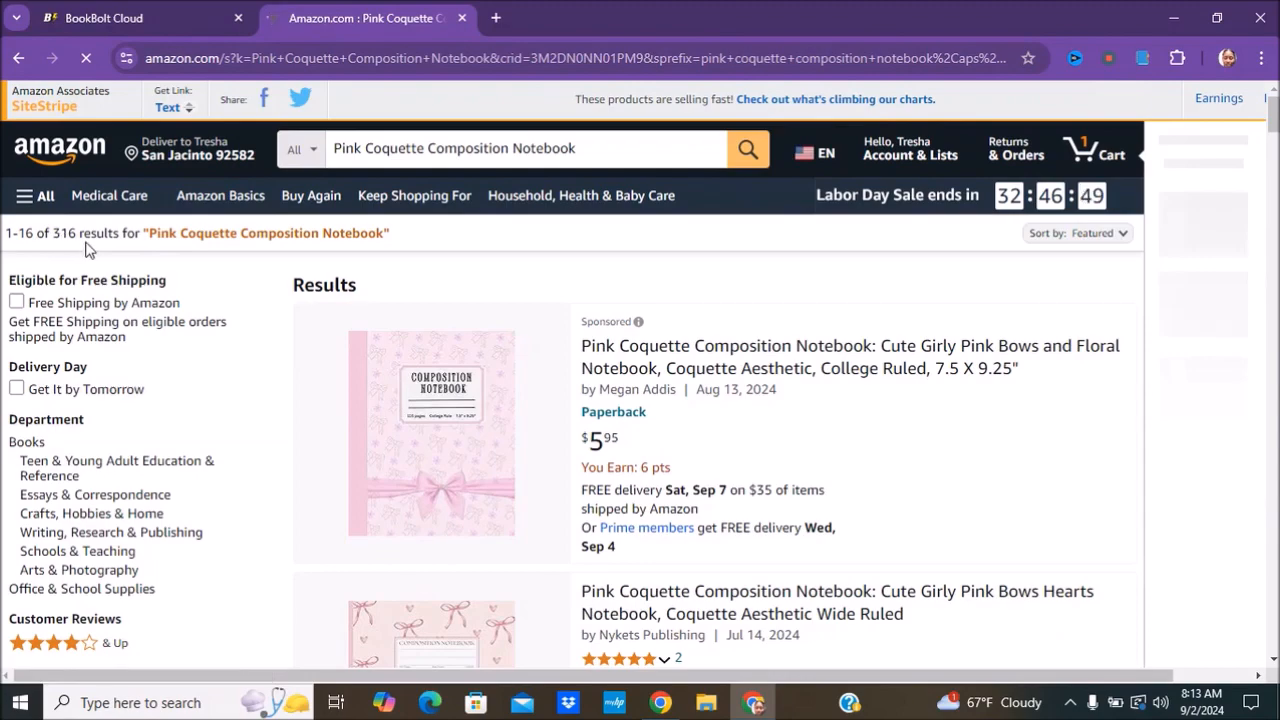
Check the result count and competing listings for the Pink Coquette search, and open page 3 of the results
scroll(296, 425, down, 5)
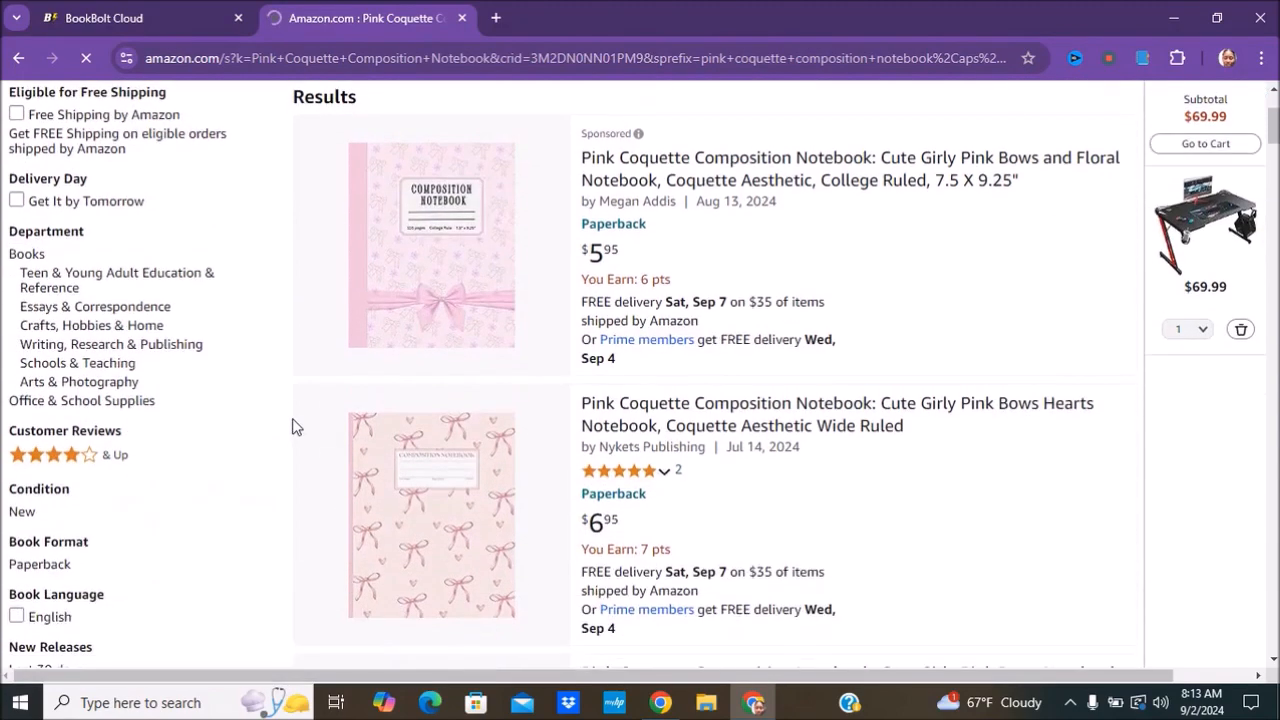
scroll(297, 428, down, 3)
drag(1269, 200, 1273, 556)
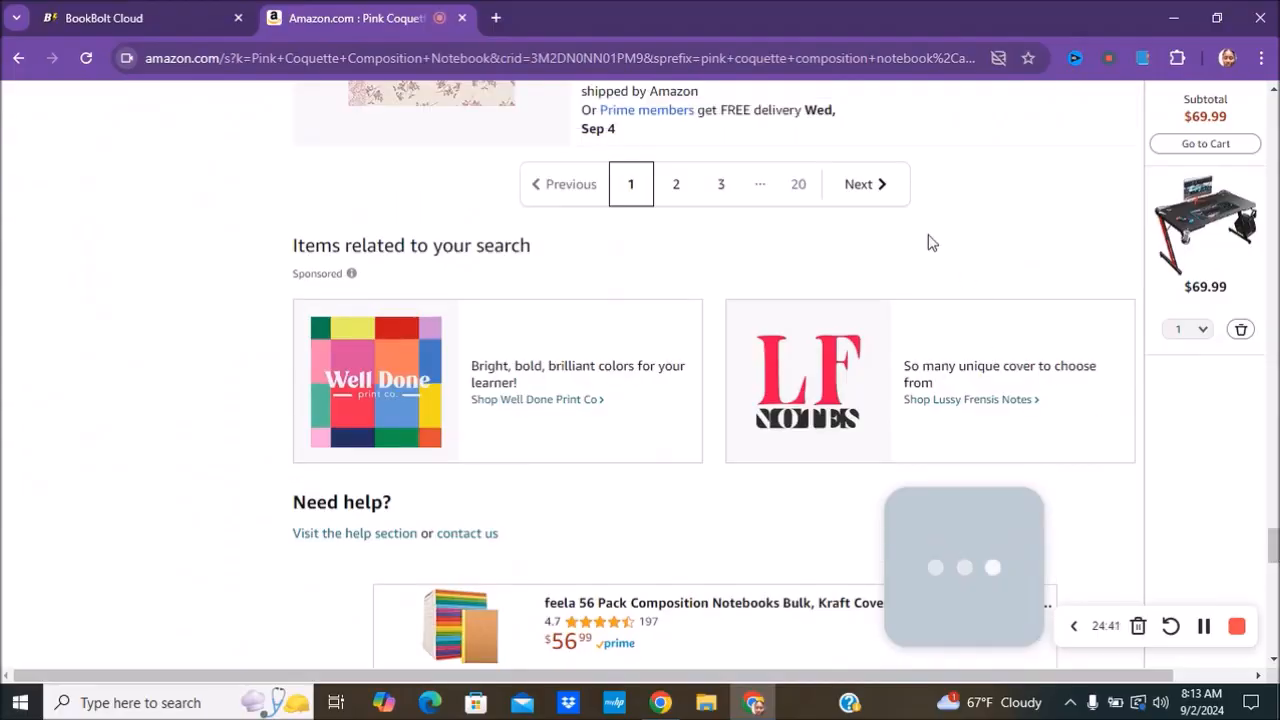
click(726, 200)
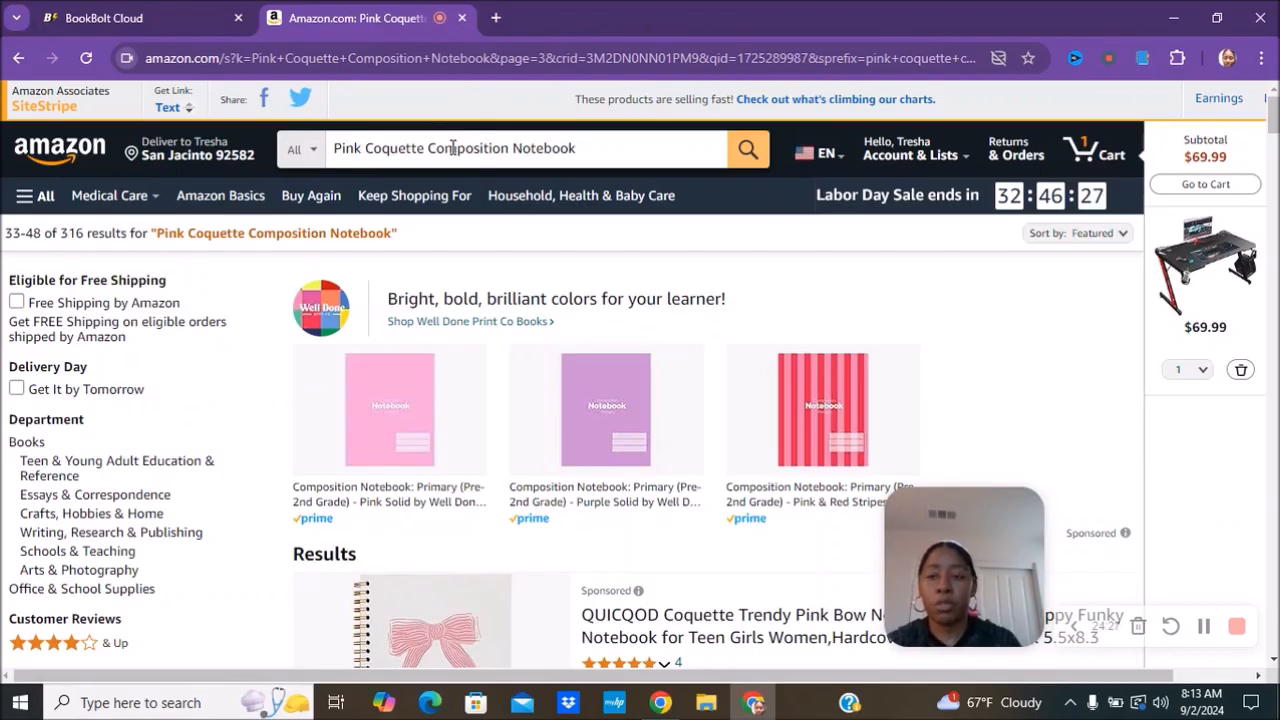
Return to Book Bolt Cloud, switch from the Research tools to the Create tools, and open BookBolt Studio
click(138, 22)
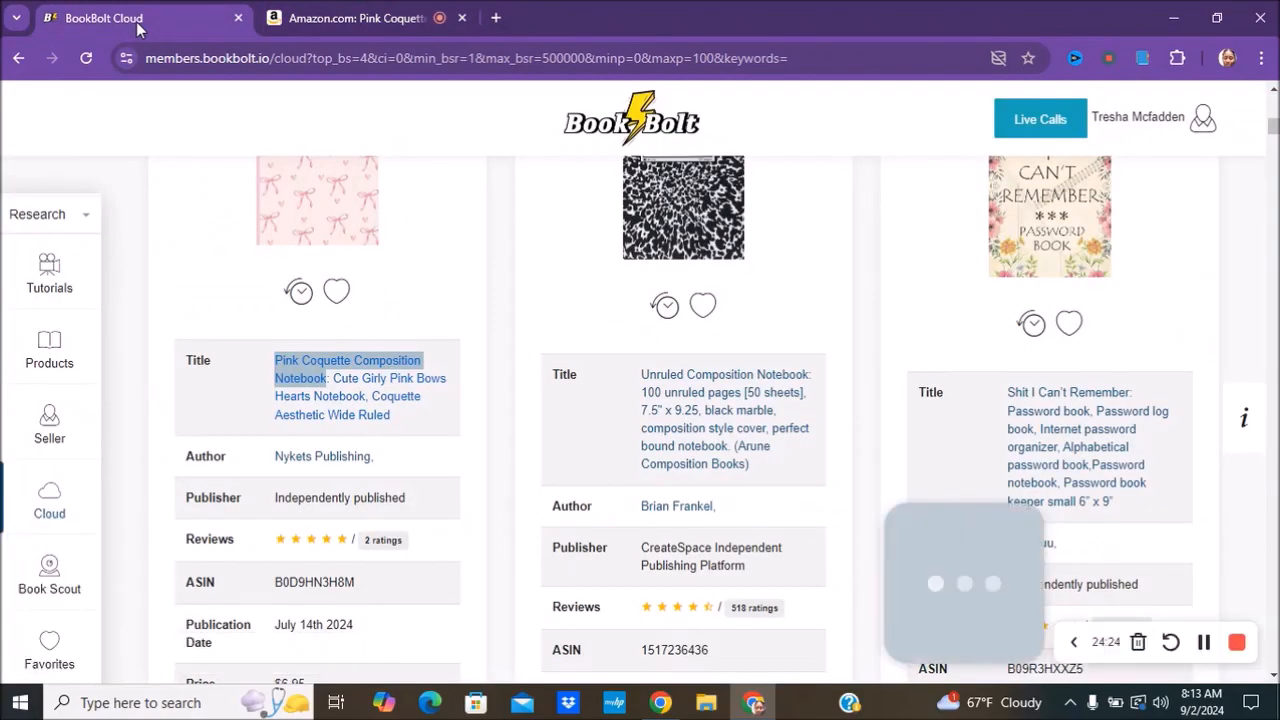
click(44, 218)
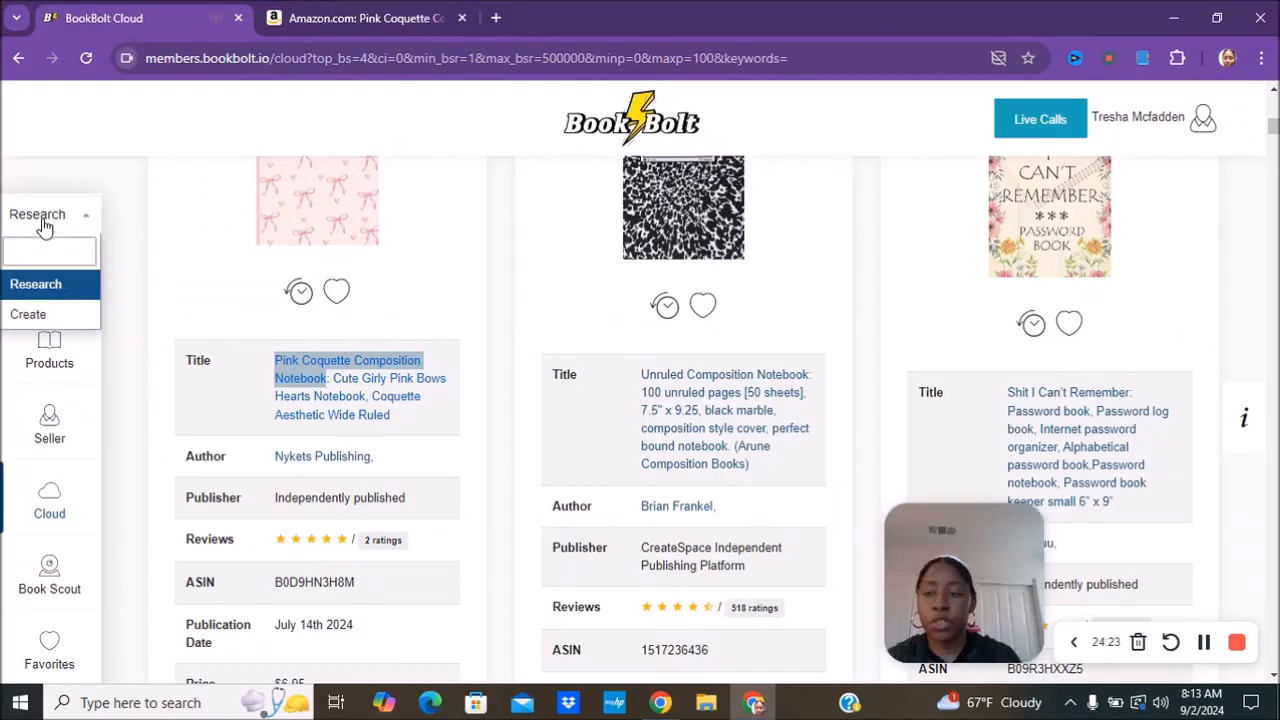
click(40, 316)
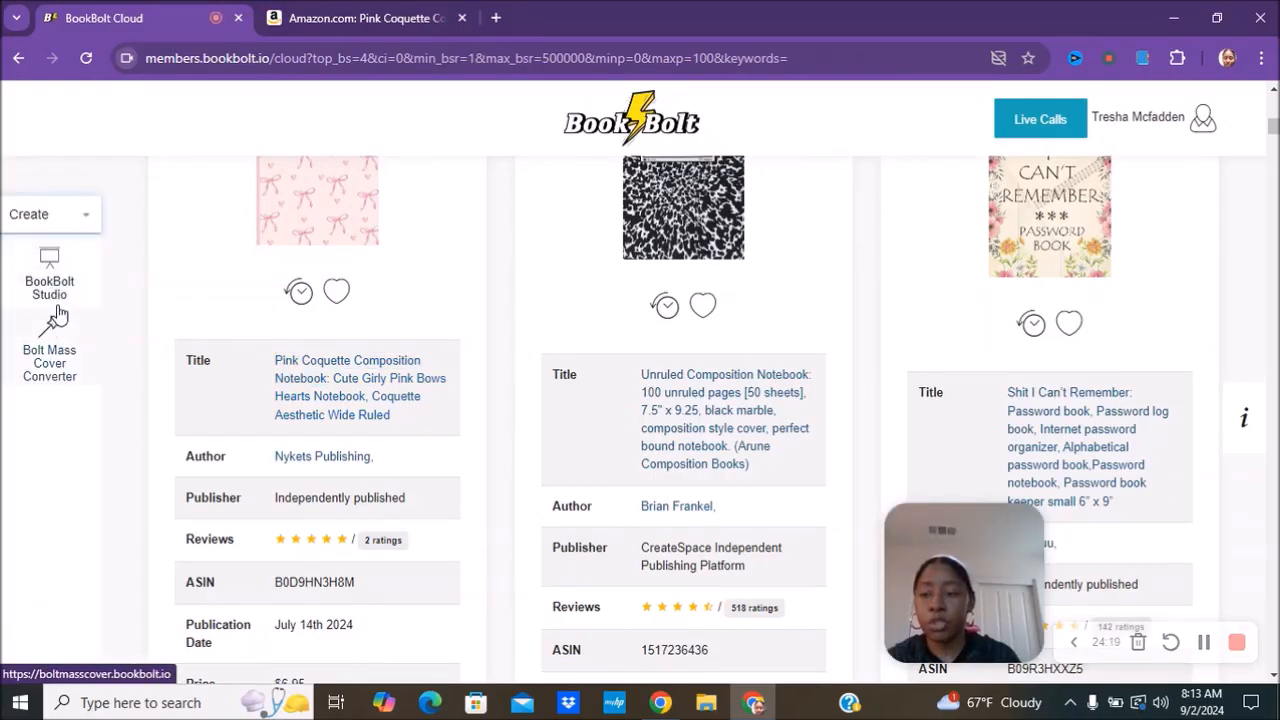
click(56, 281)
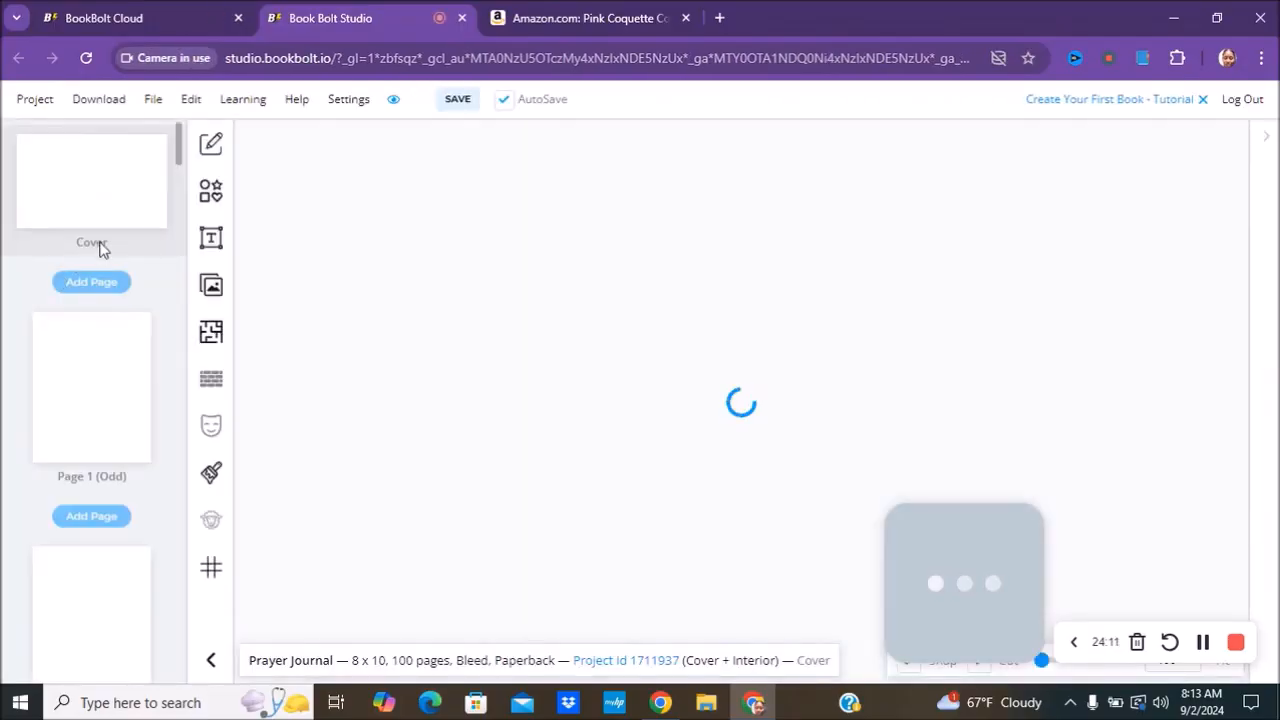
Start a new project in Book Bolt Studio and name it "Pink Coquette Composition Notebook"
click(35, 101)
click(36, 150)
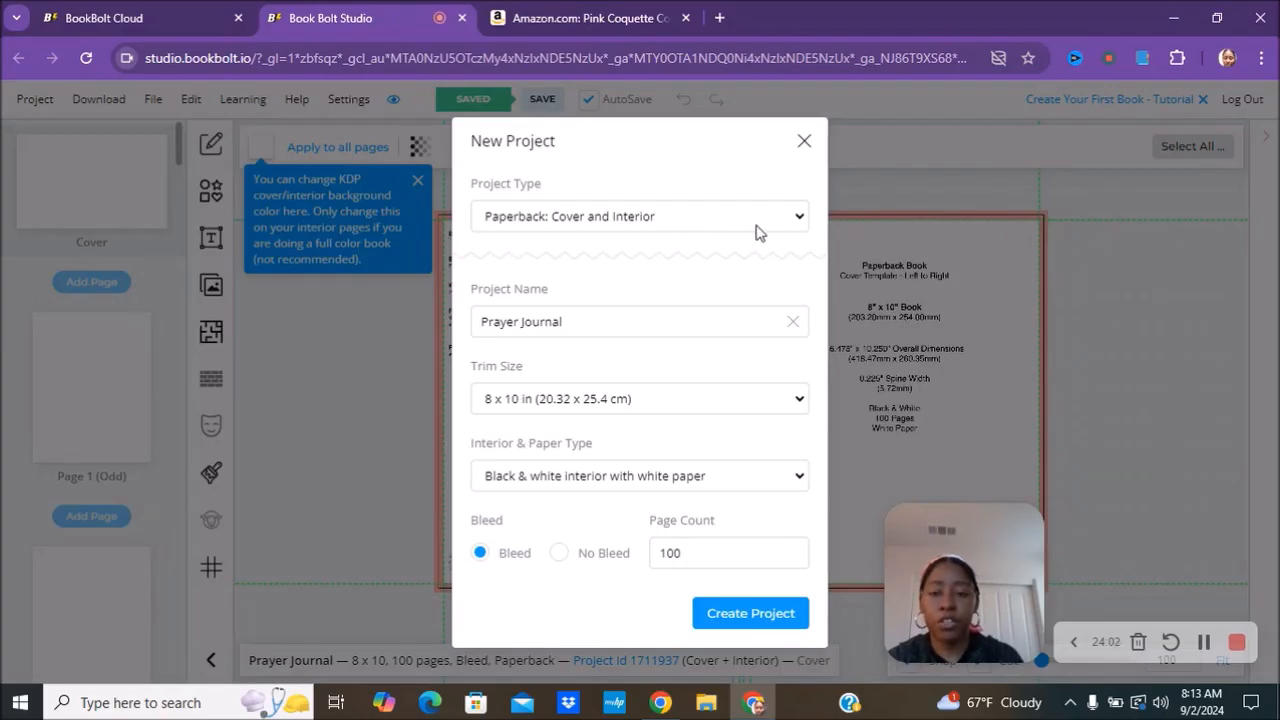
triple_click(589, 326)
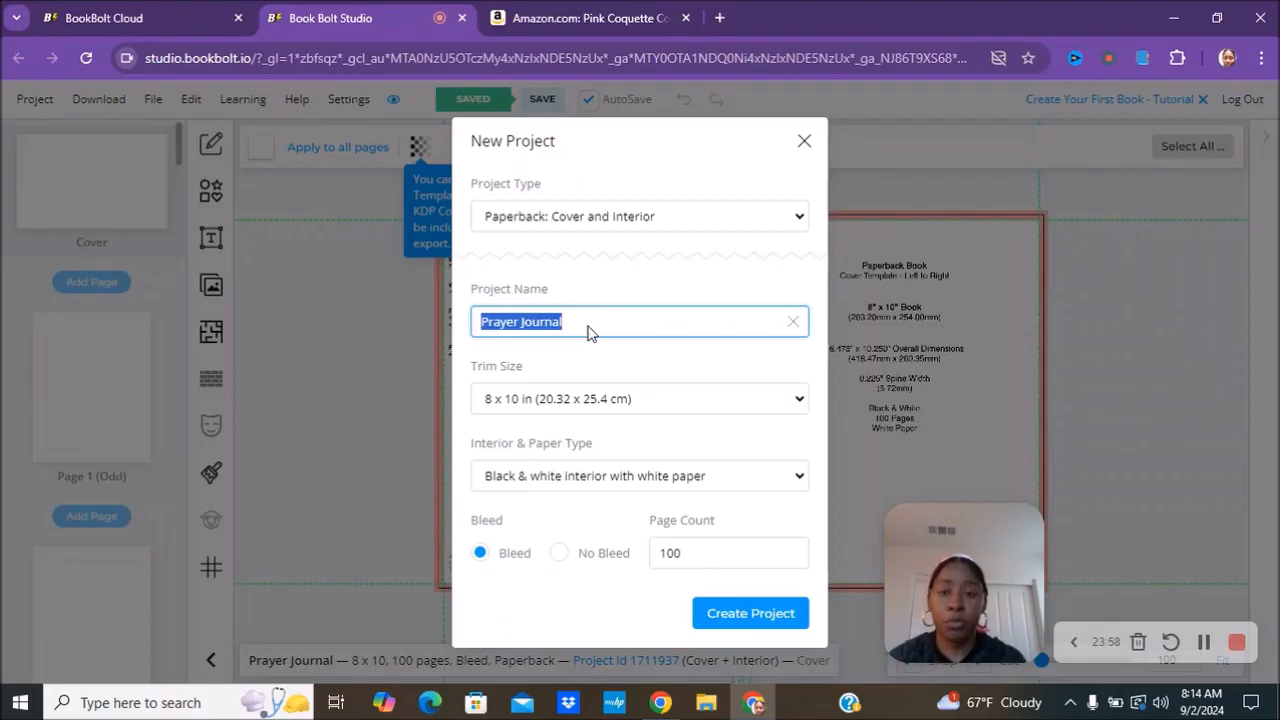
text(Pink Coquette Composition Notebook)
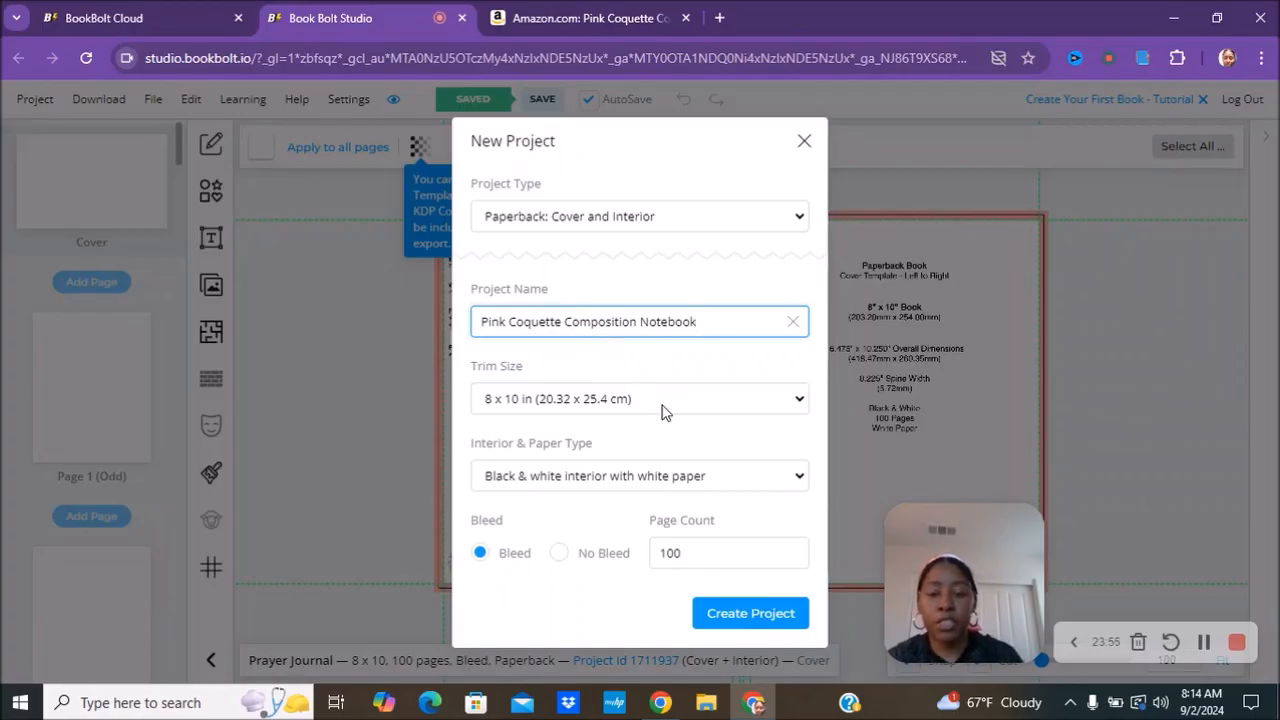
Switch to the Amazon results and review the titles, prices and sizes of competing pink coquette composition notebooks
click(560, 18)
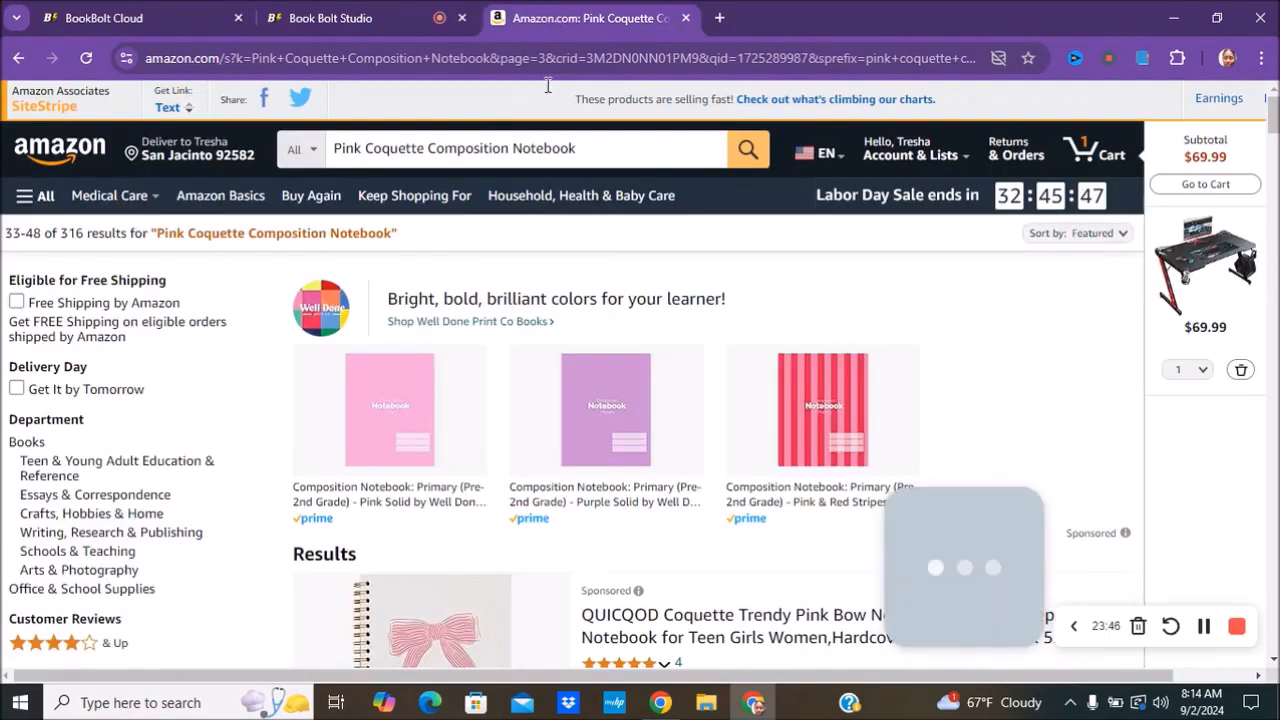
scroll(595, 395, down, 5)
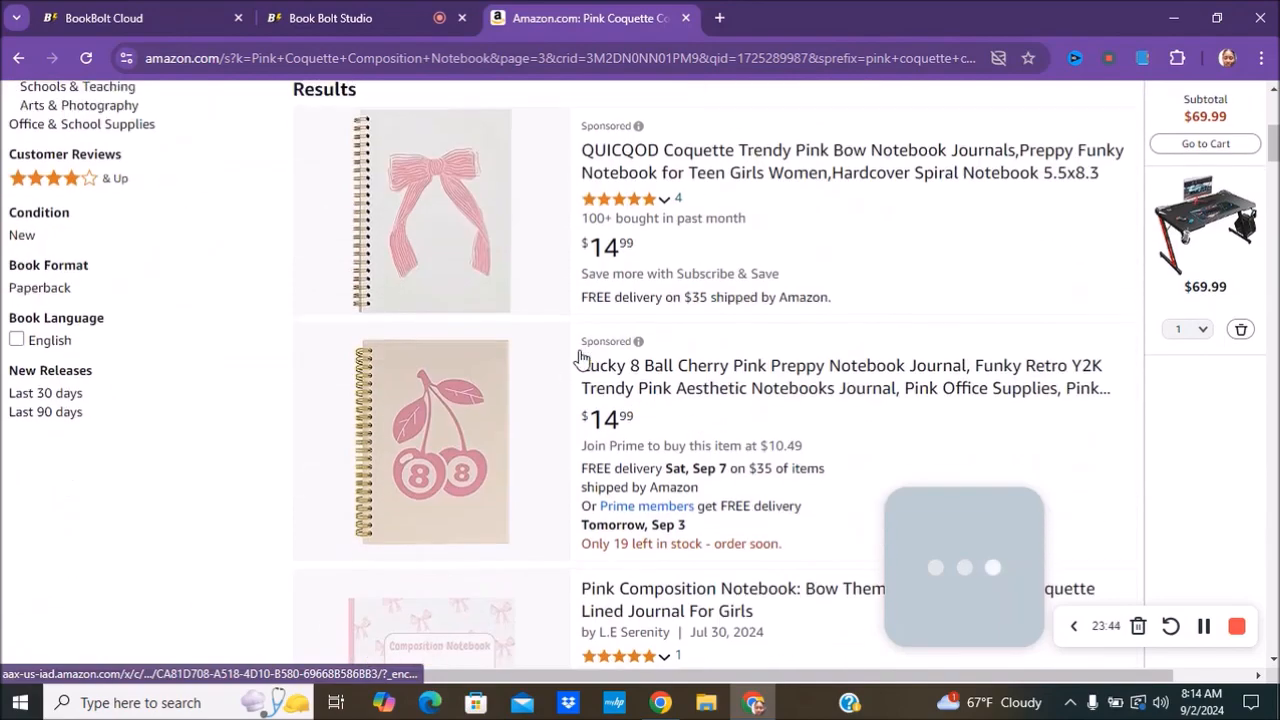
scroll(590, 352, down, 2)
scroll(590, 350, down, 4)
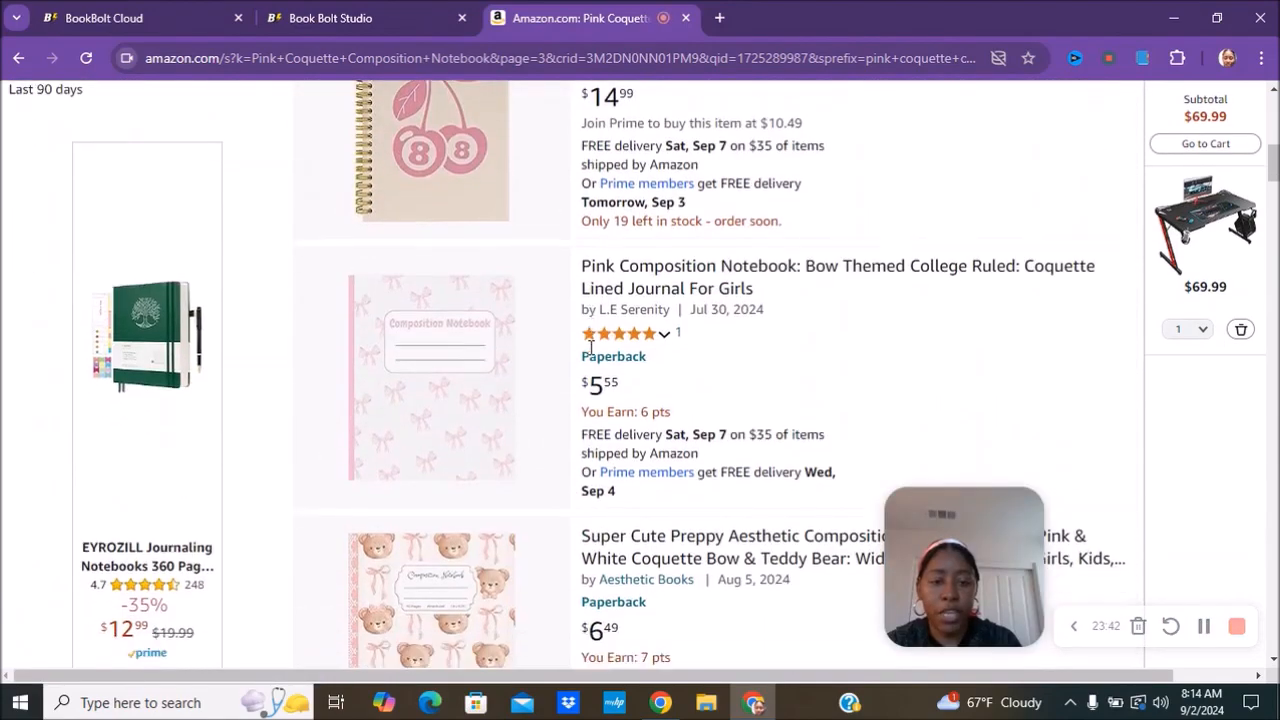
scroll(590, 355, down, 2)
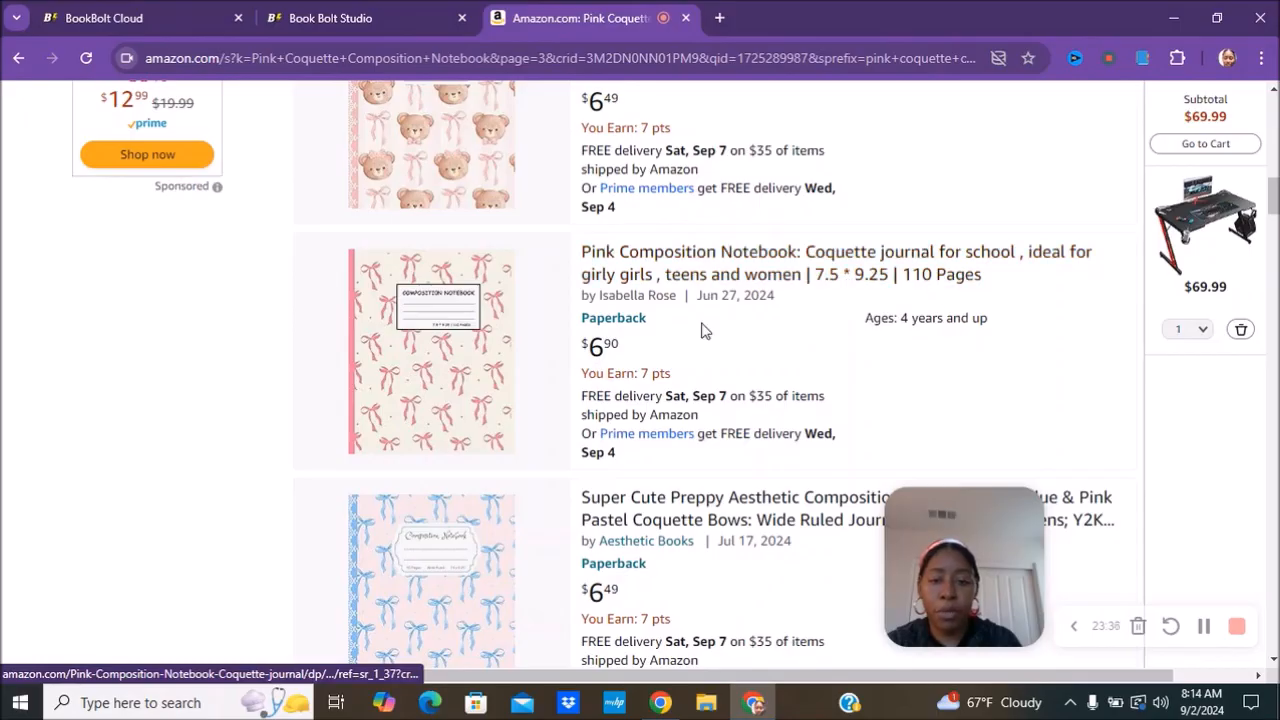
scroll(697, 329, down, 2)
scroll(615, 335, down, 2)
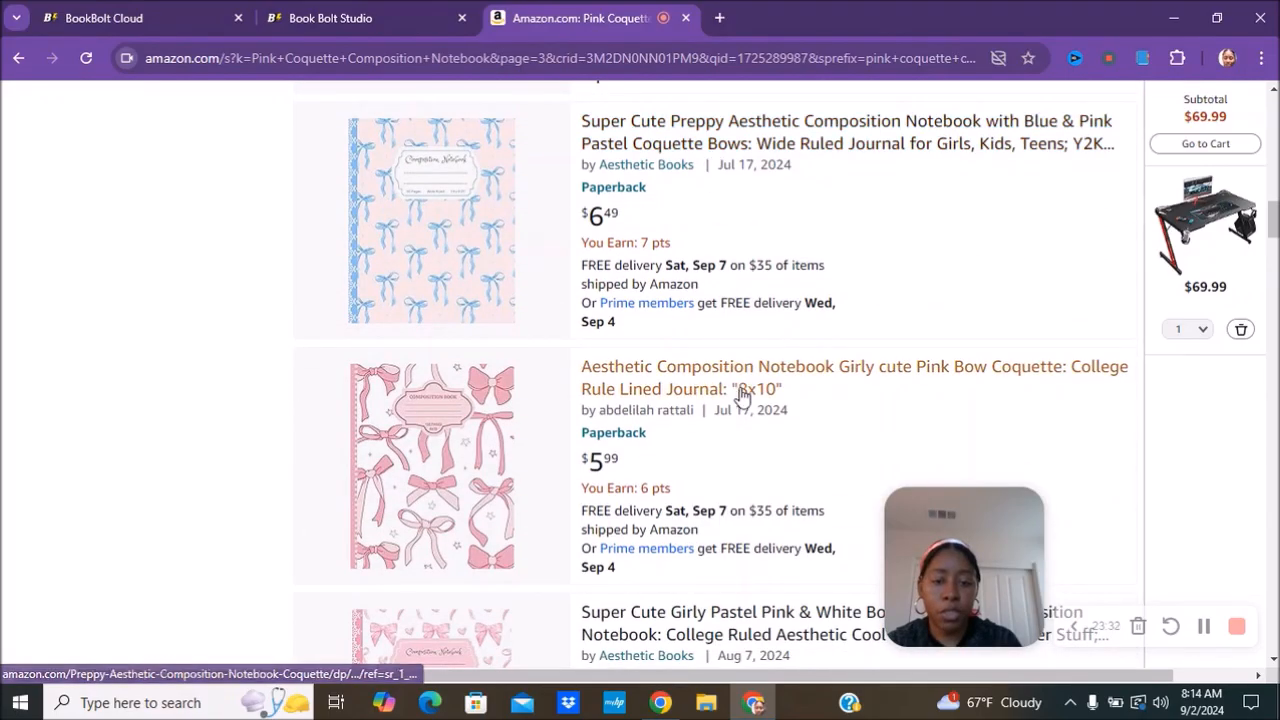
scroll(686, 406, down, 1)
scroll(687, 405, down, 5)
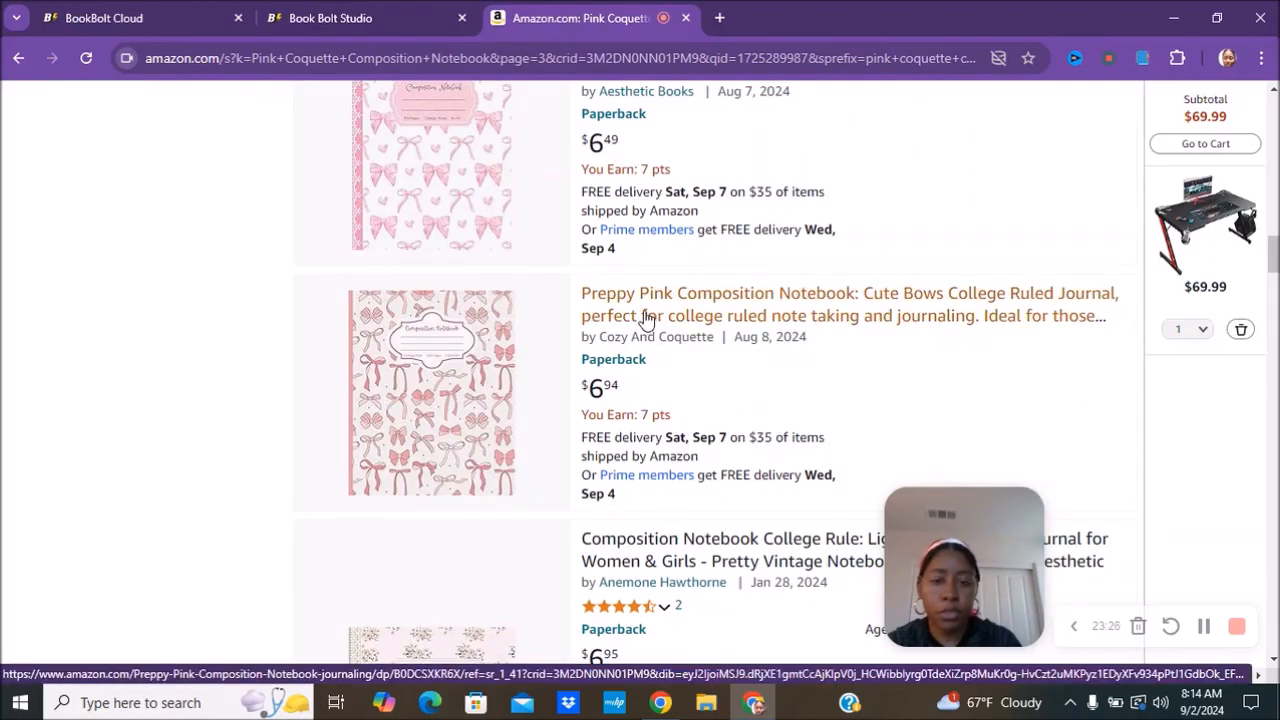
Open the Preppy Pink Composition Notebook listing in a new tab and check its description and product details
right_click(645, 318)
click(676, 332)
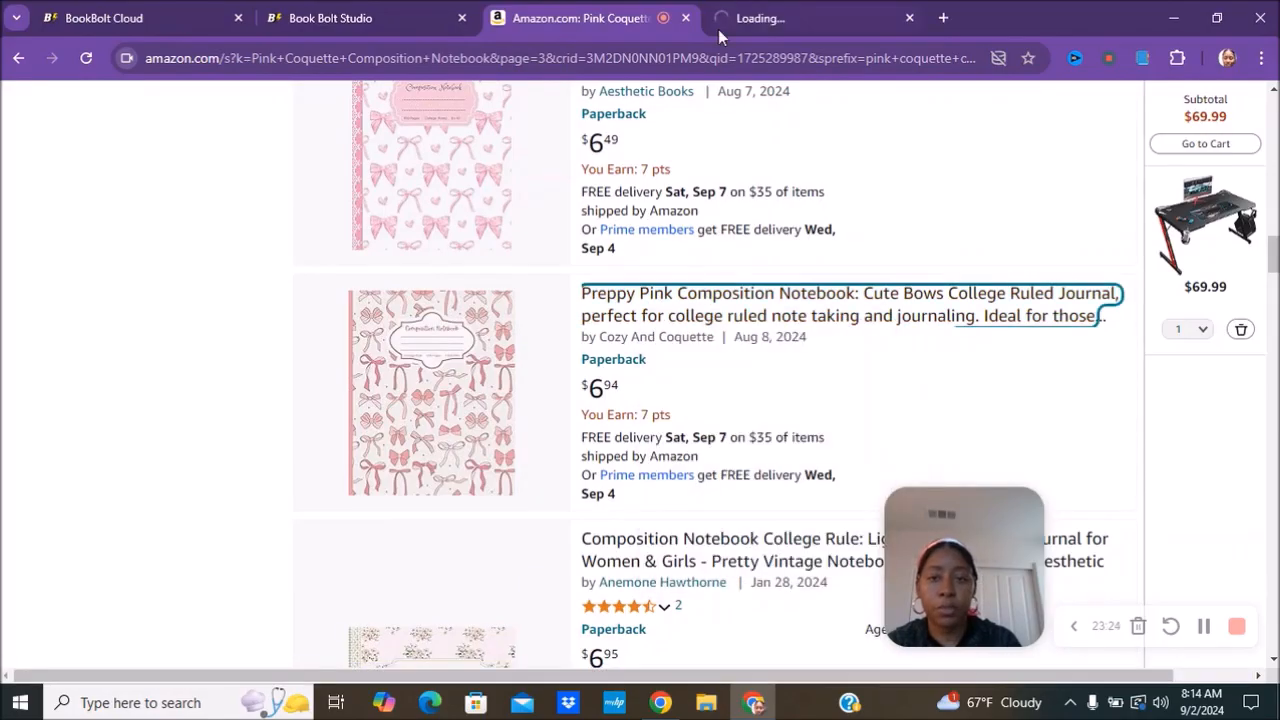
click(724, 34)
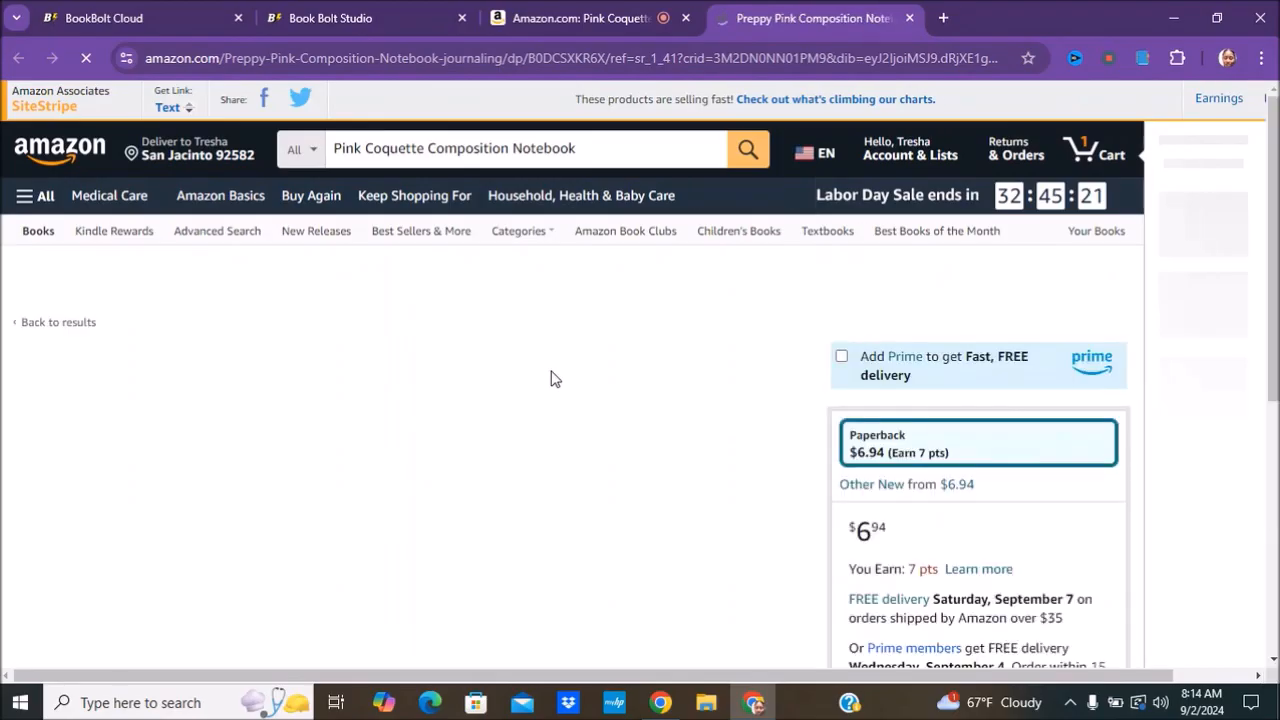
scroll(555, 378, down, 3)
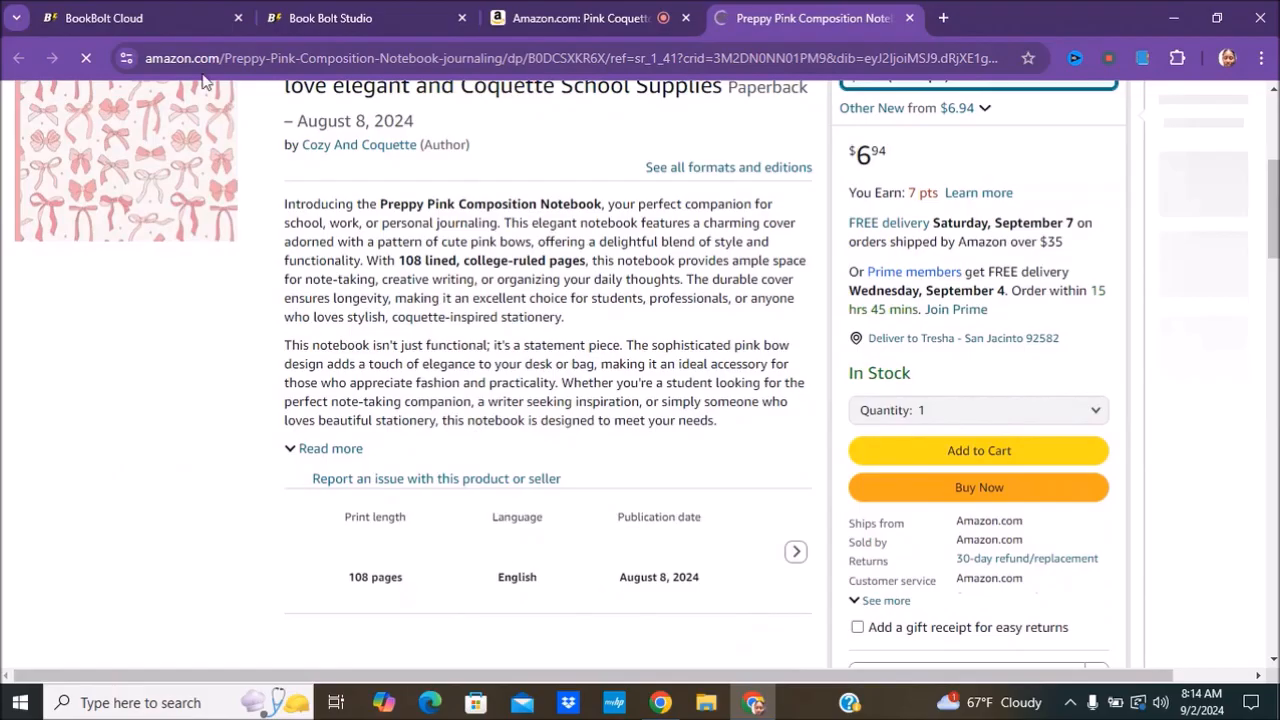
Return to Book Bolt Cloud and open the Pink Coquette Composition Notebook's Amazon listing in a new tab
click(170, 18)
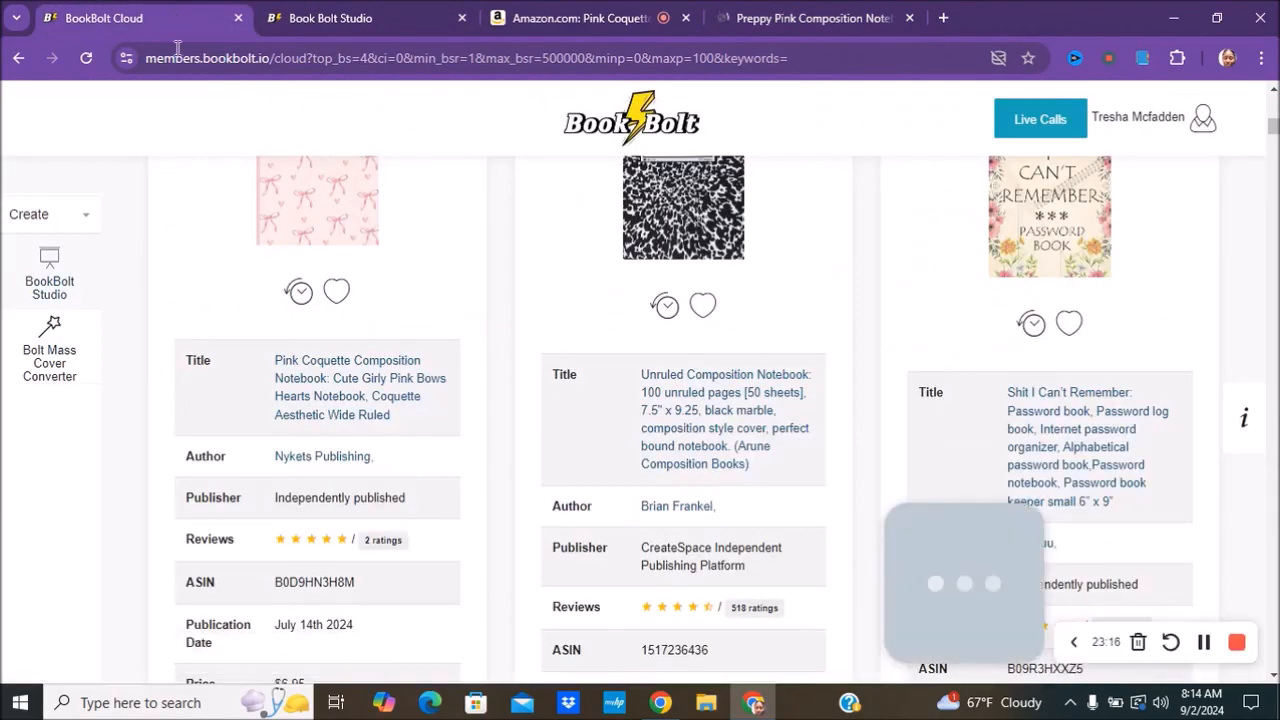
right_click(310, 390)
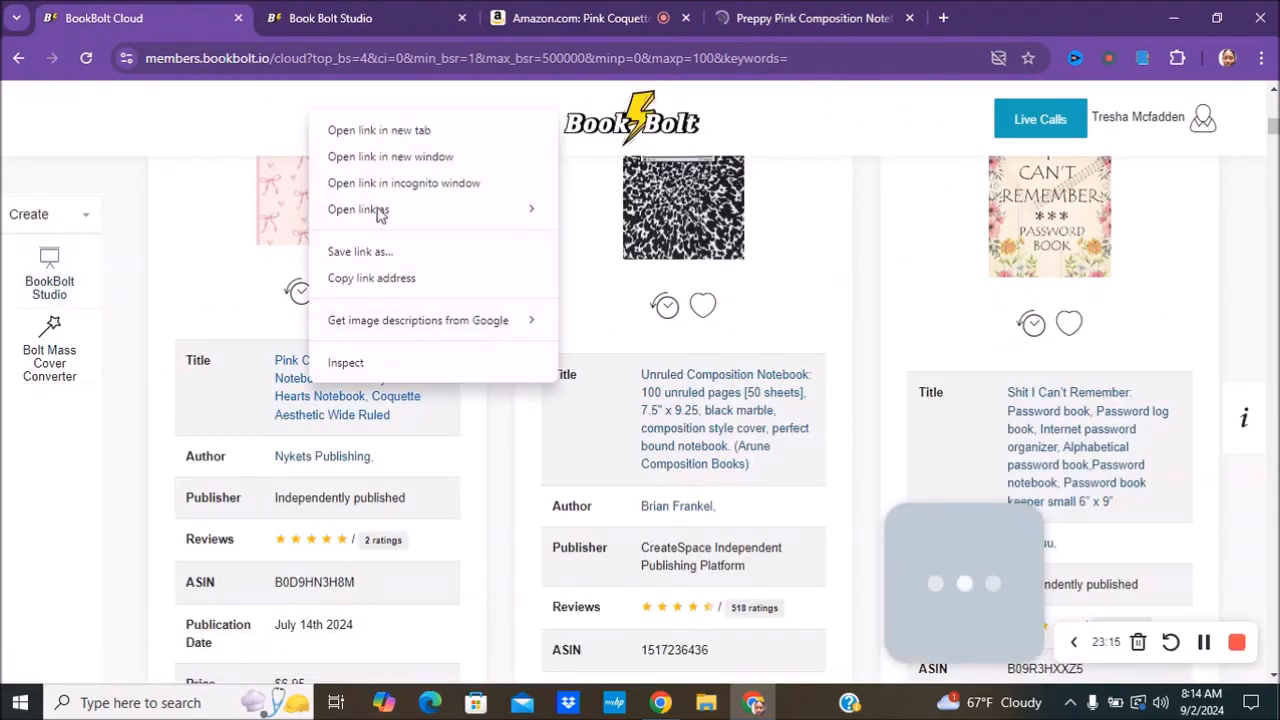
click(398, 135)
click(302, 20)
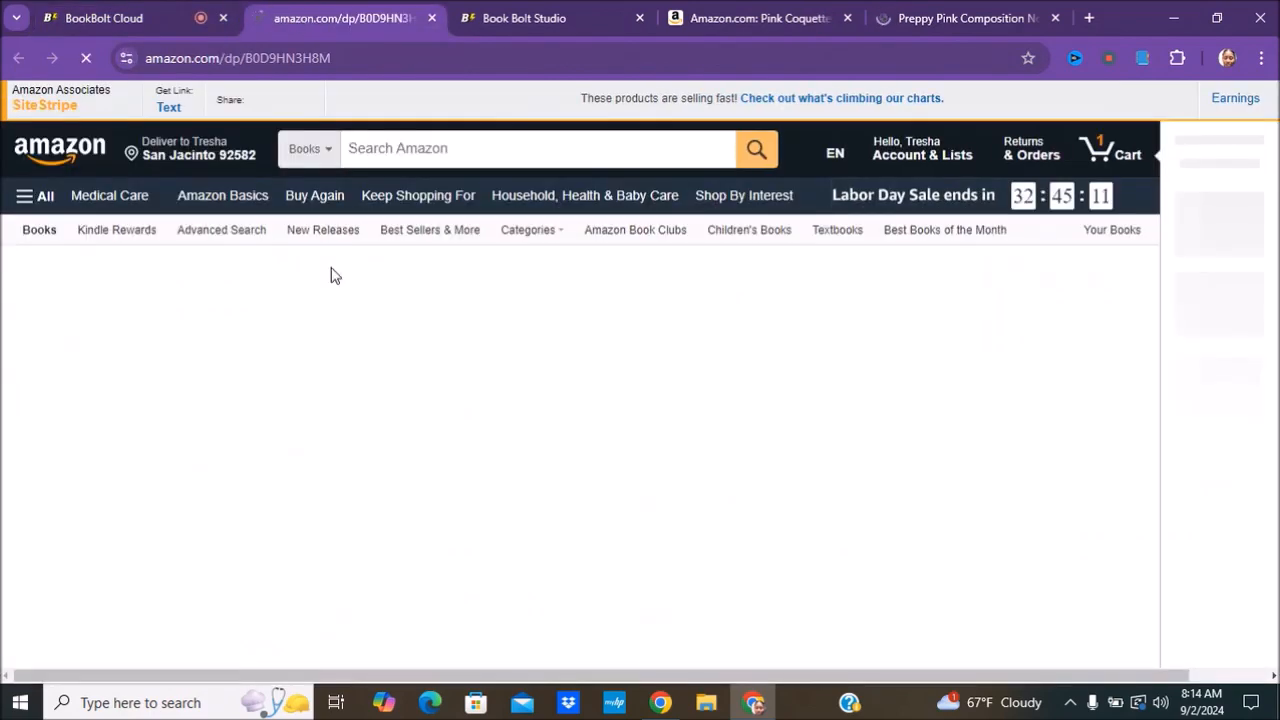
Expand the Pink Coquette listing's full description and check the notebook's ruling, dimensions and page count
scroll(335, 276, down, 2)
scroll(335, 276, down, 1)
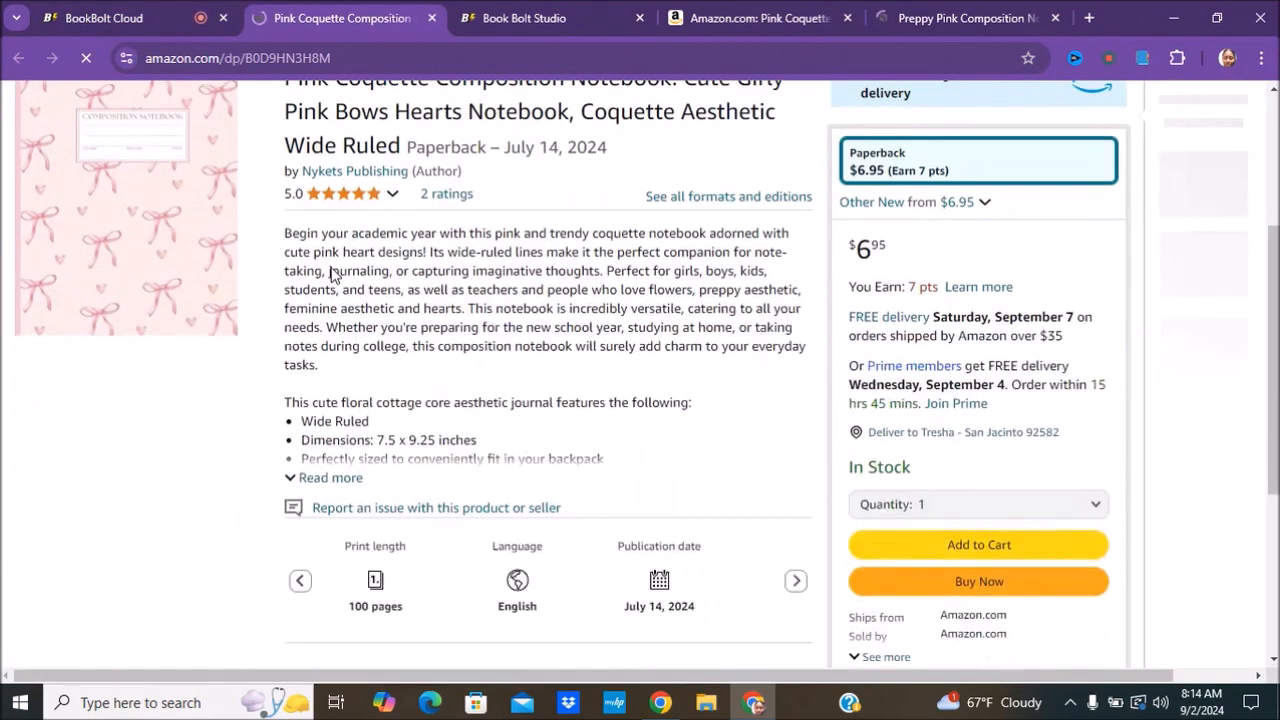
click(330, 479)
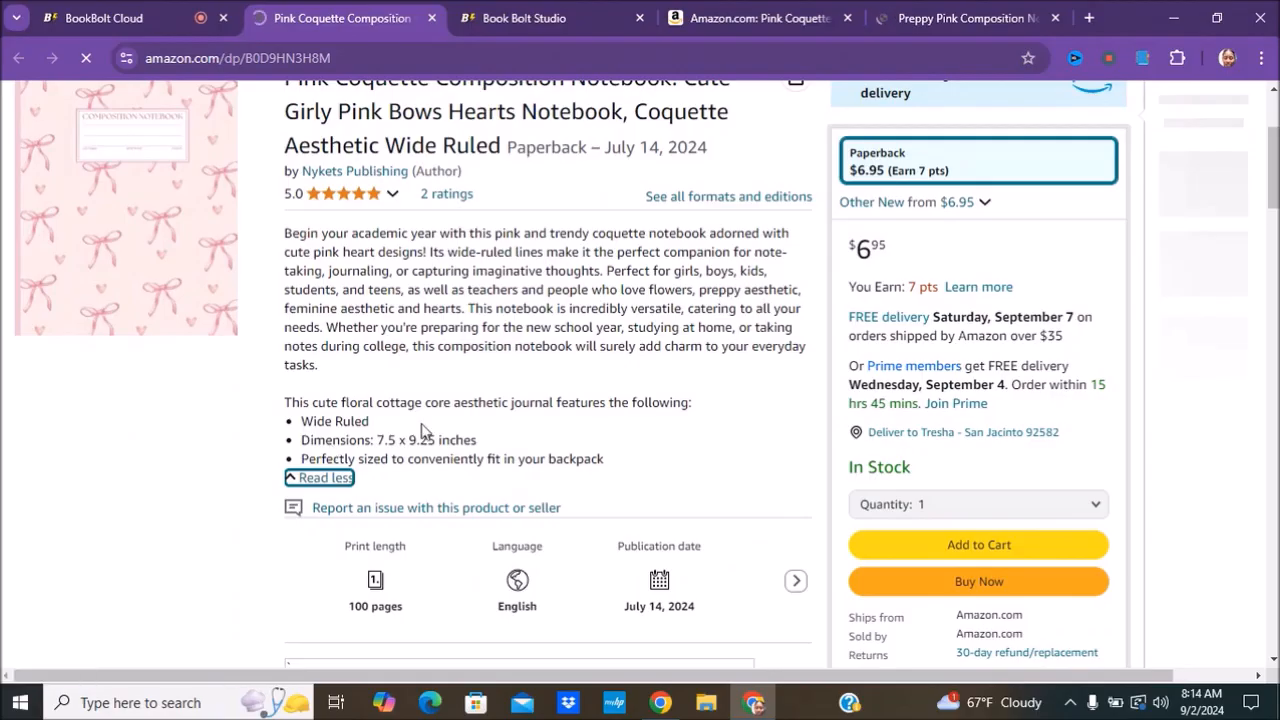
scroll(512, 398, down, 1)
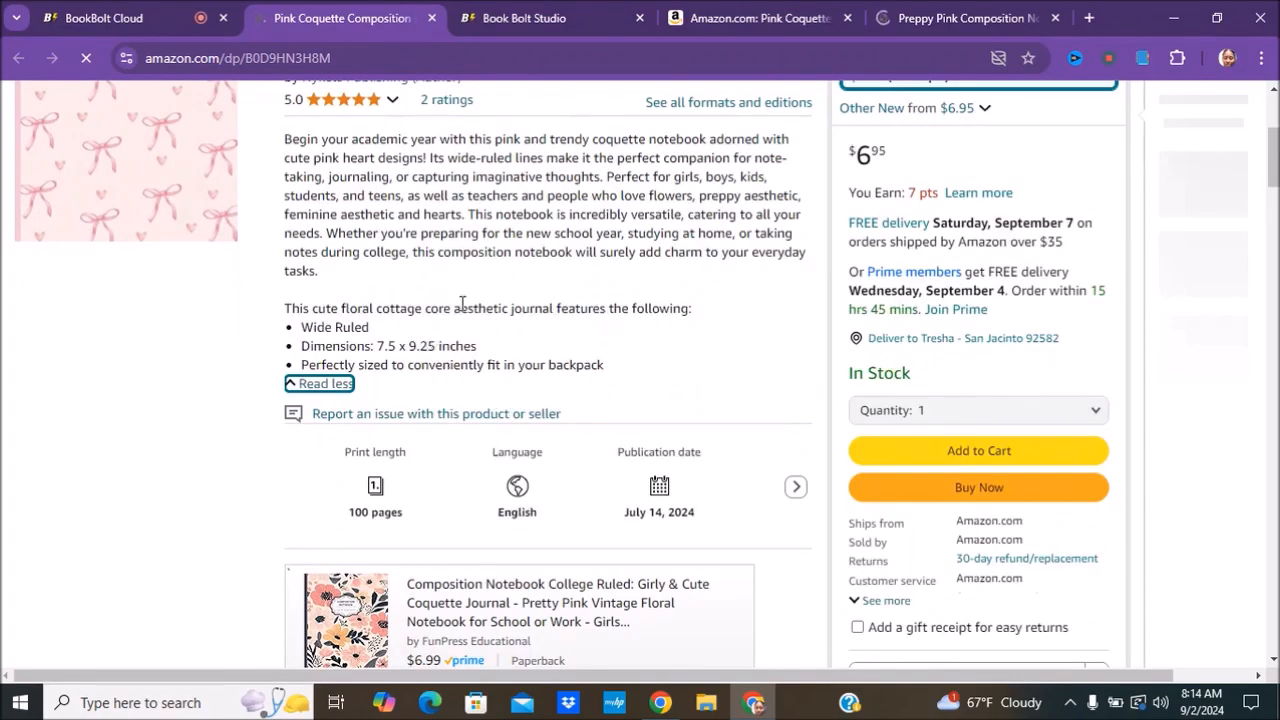
mouse_move(148, 230)
click(132, 20)
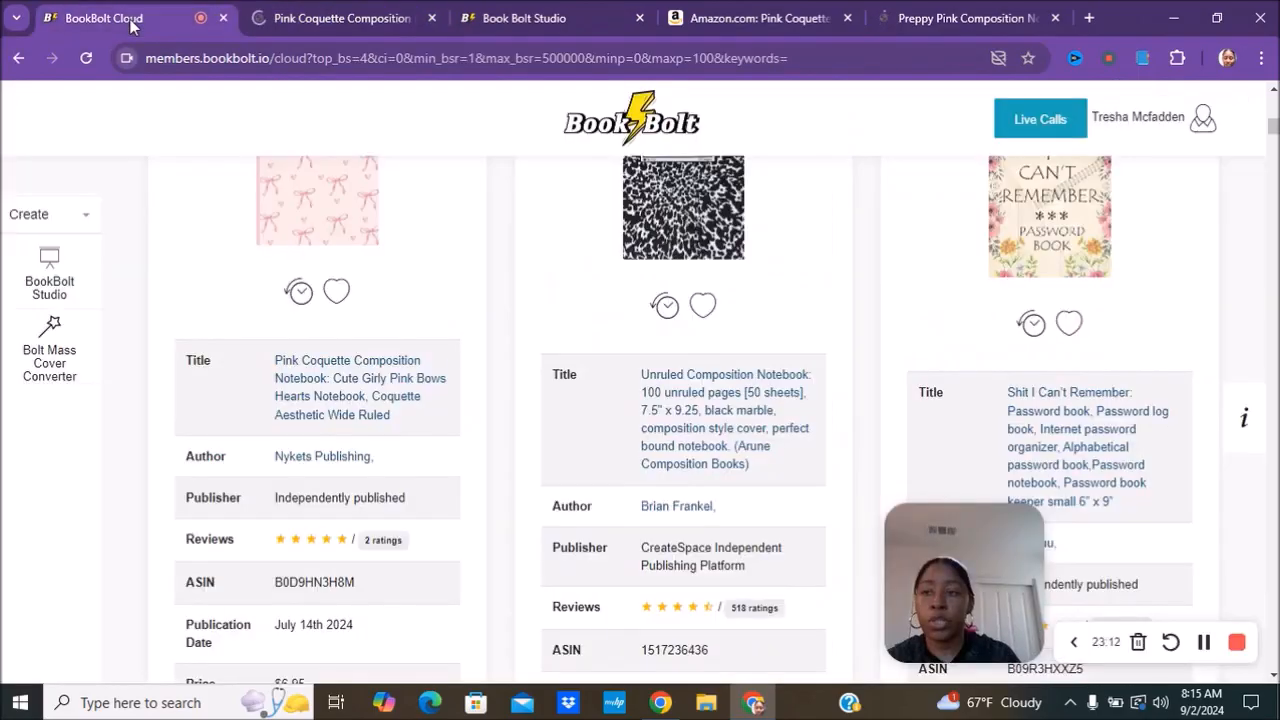
click(320, 18)
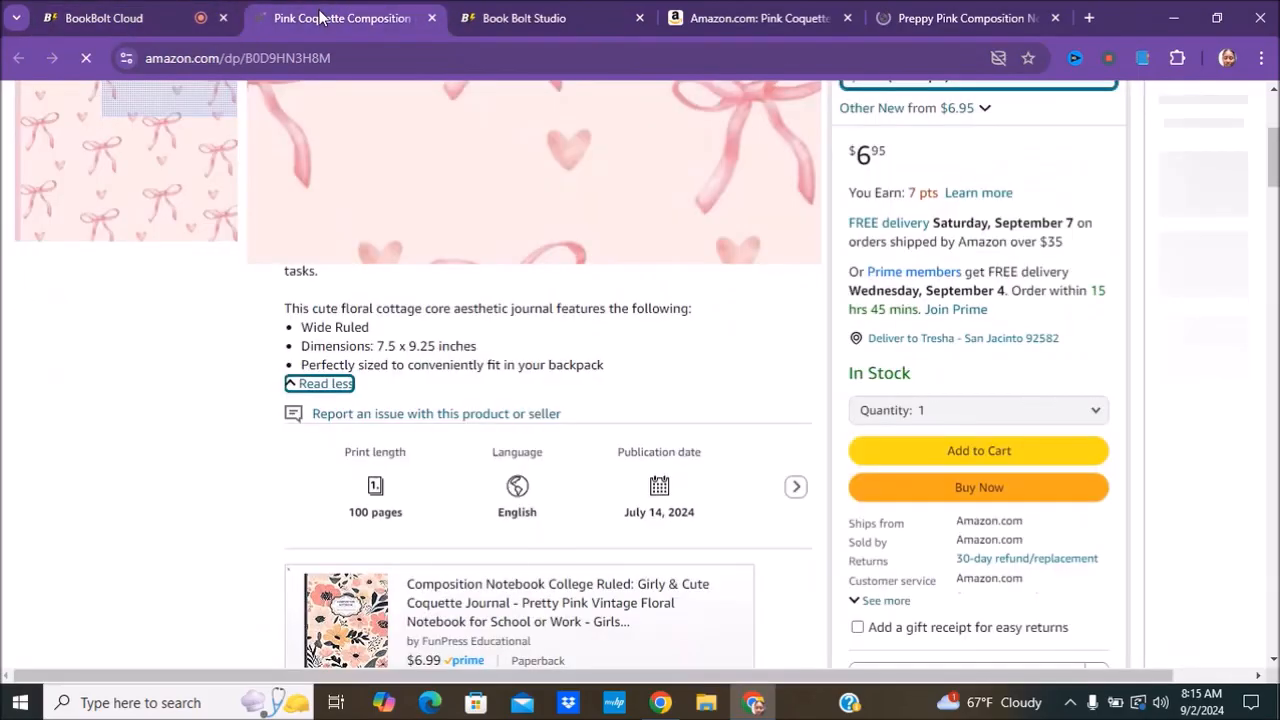
Return to Book Bolt Studio, set the new project's trim size to 7.5 x 9.25 in, and create the project
click(505, 18)
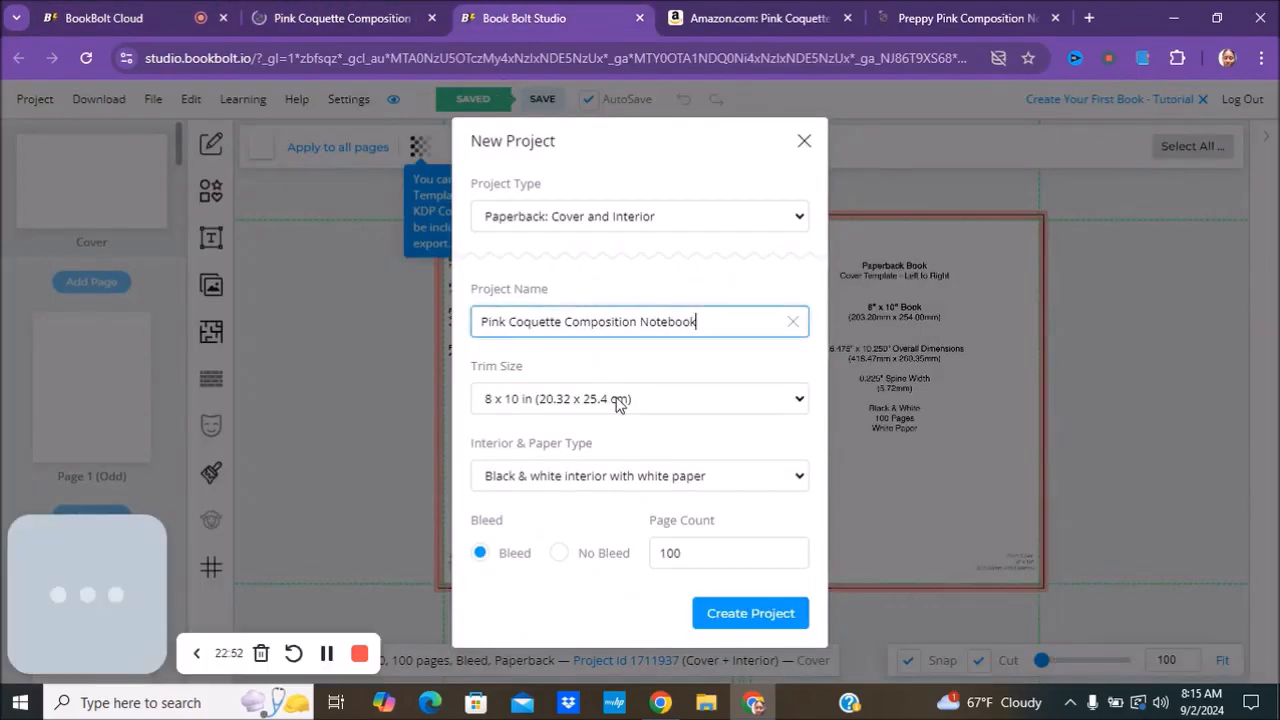
click(800, 405)
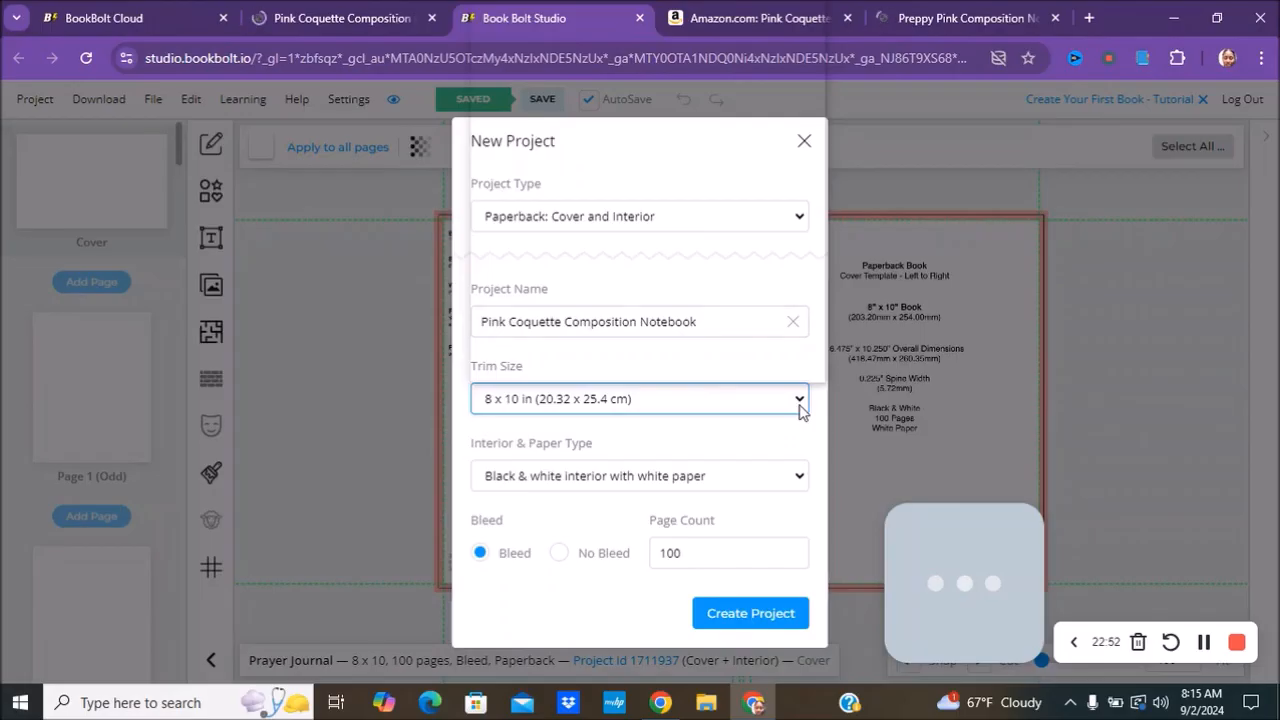
click(800, 405)
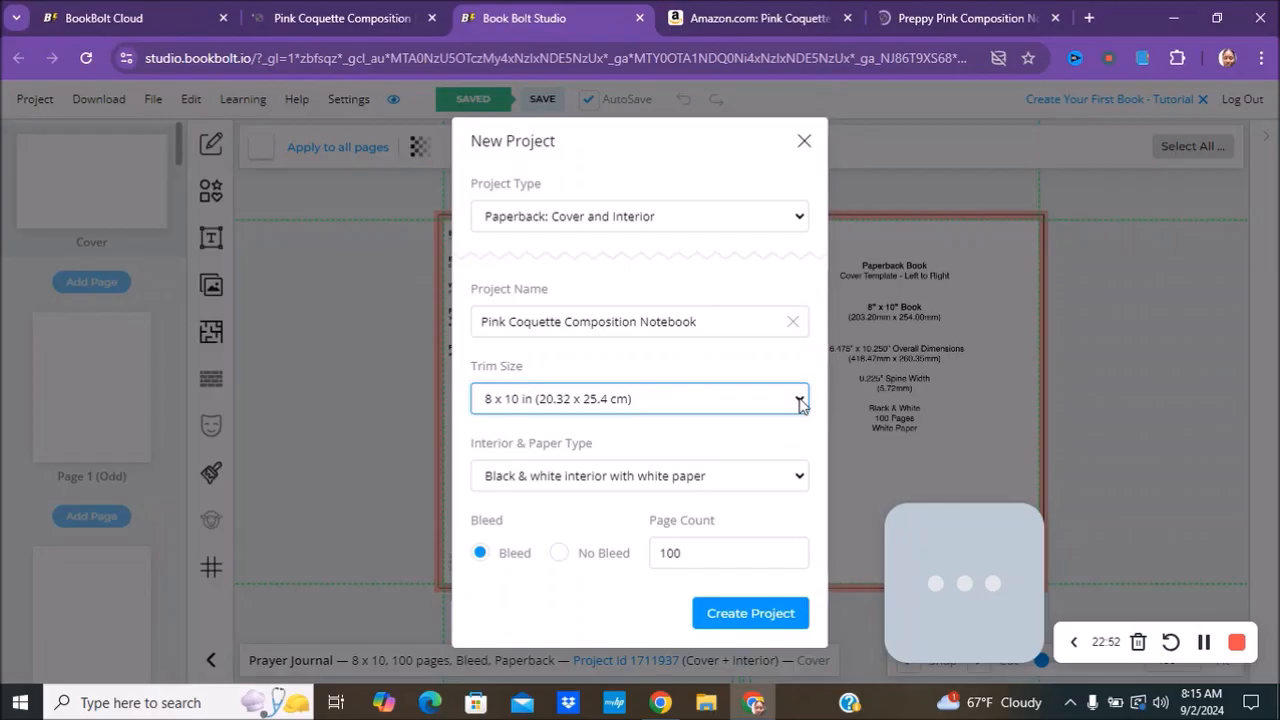
click(800, 404)
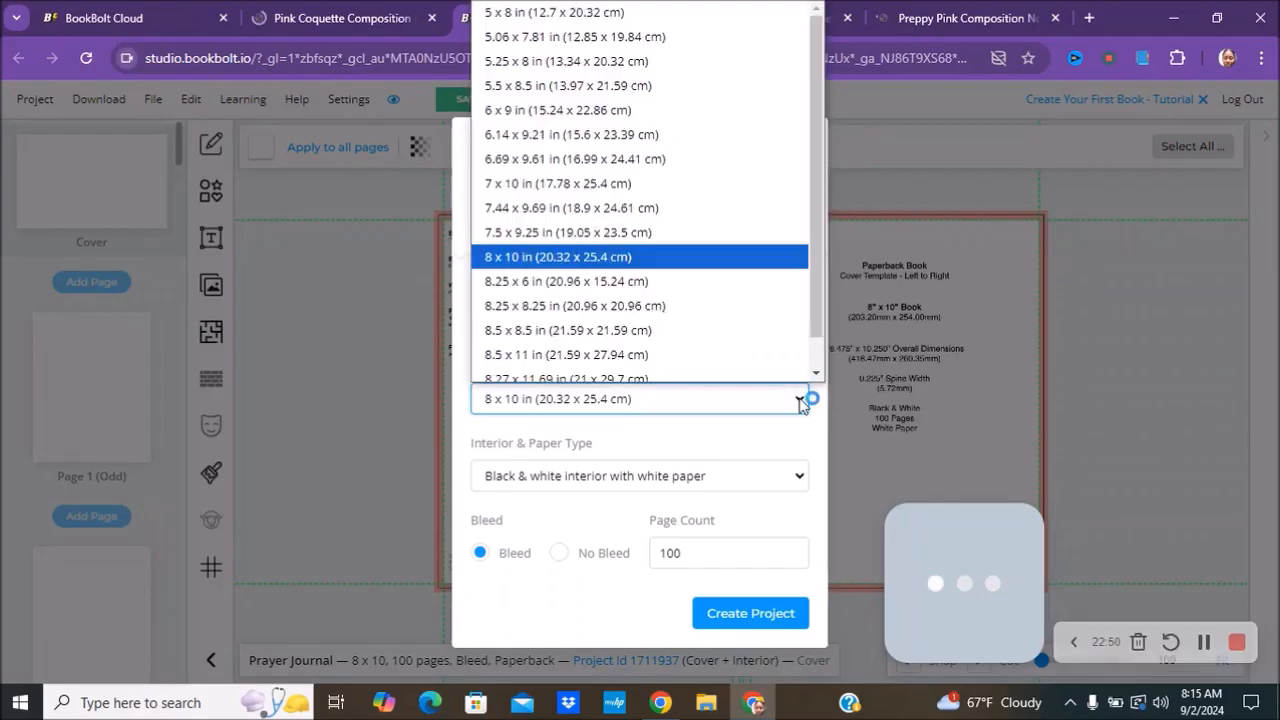
click(540, 223)
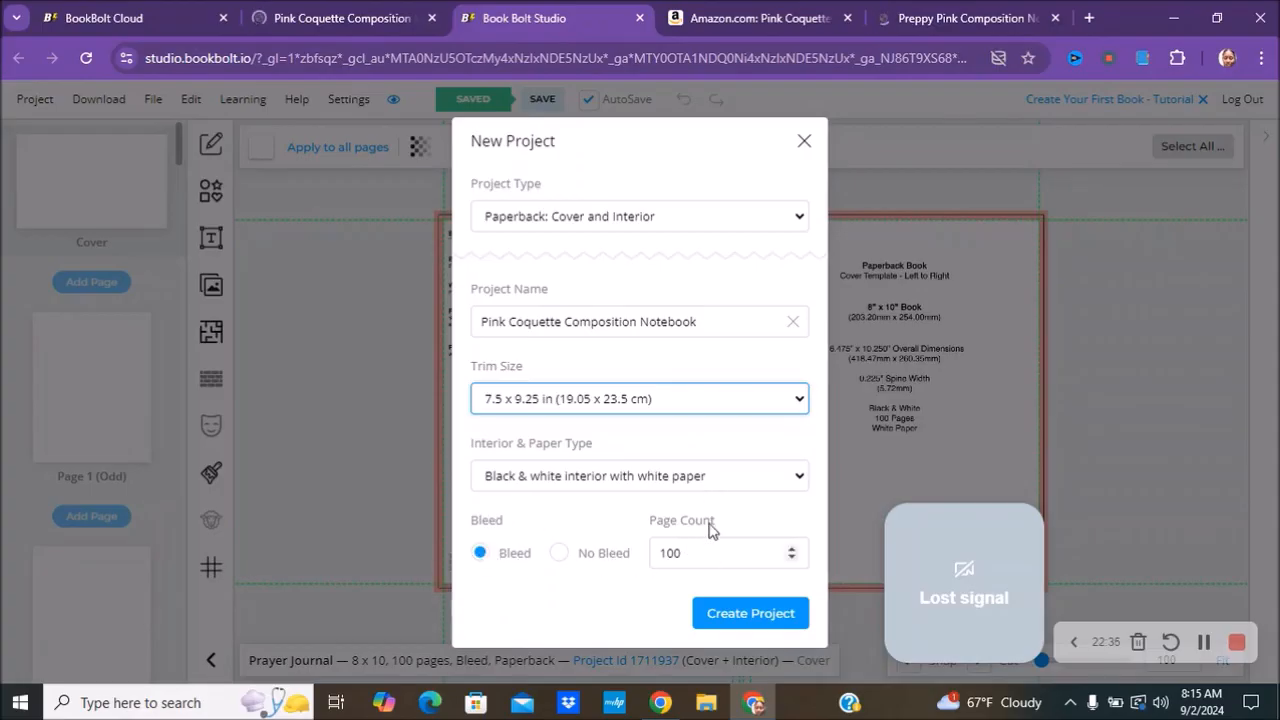
click(733, 618)
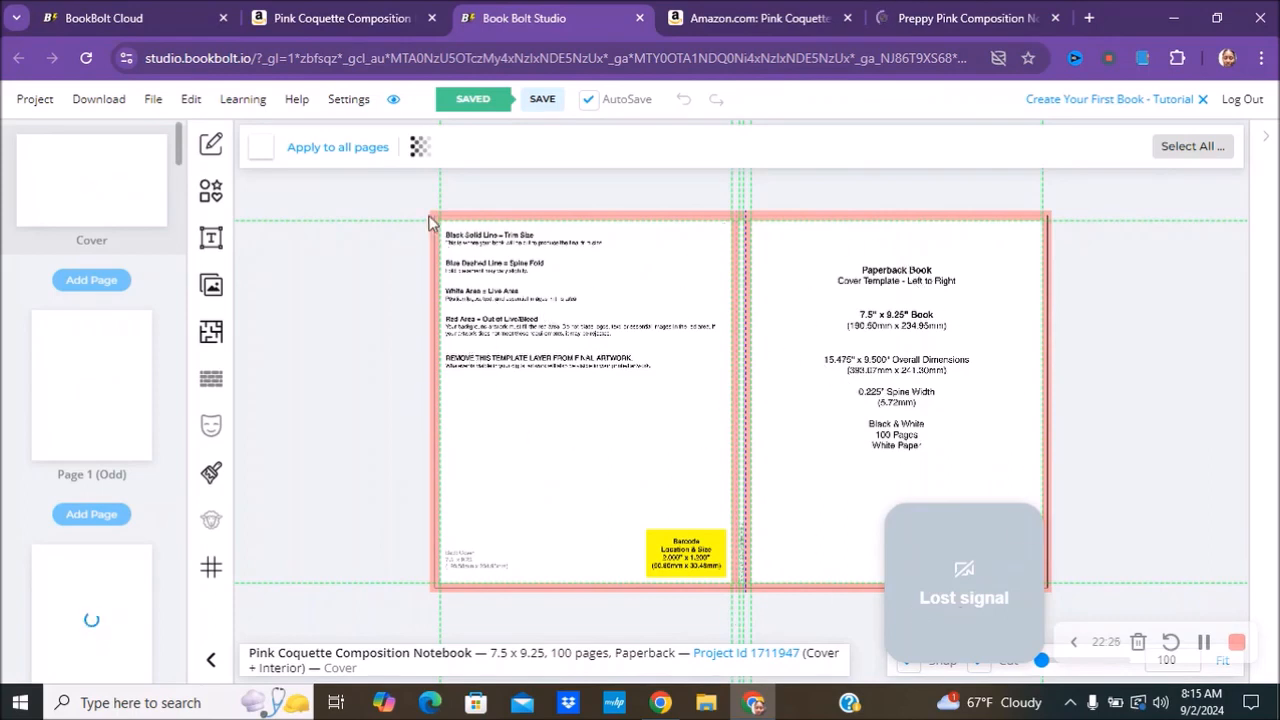
Hide the cover template overlay through the cover template opacity settings and apply the change
click(418, 150)
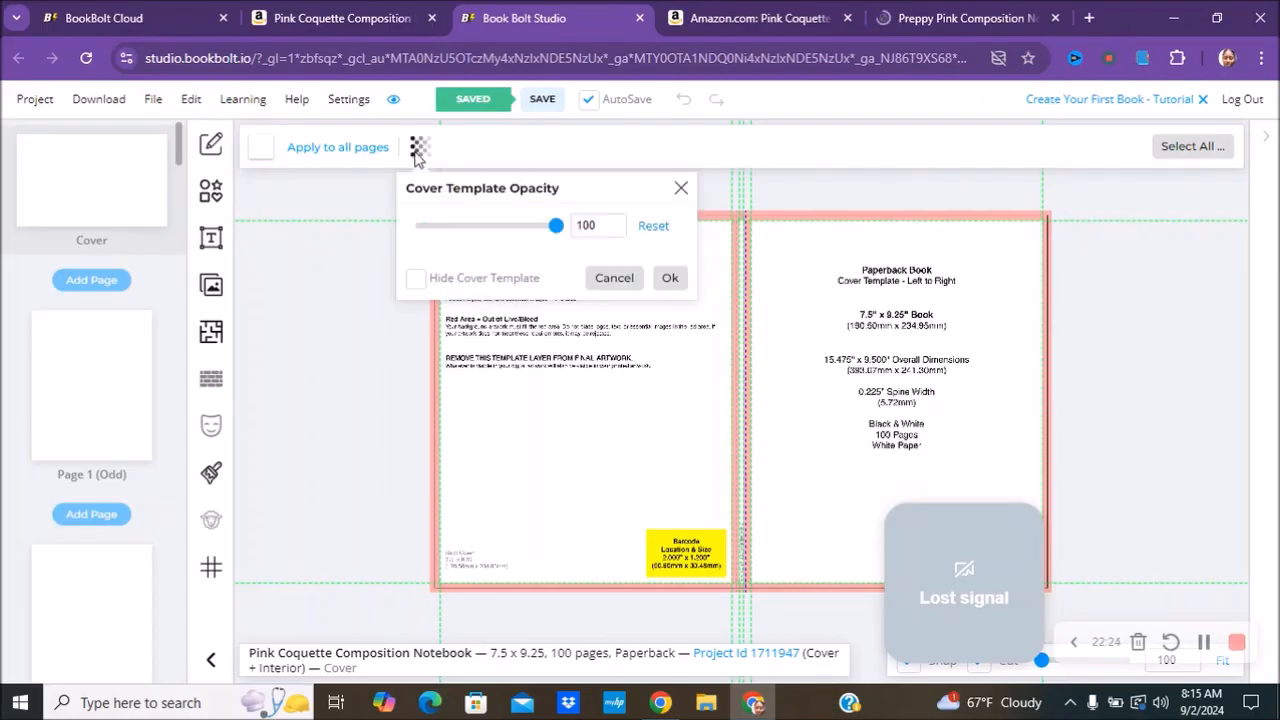
click(414, 280)
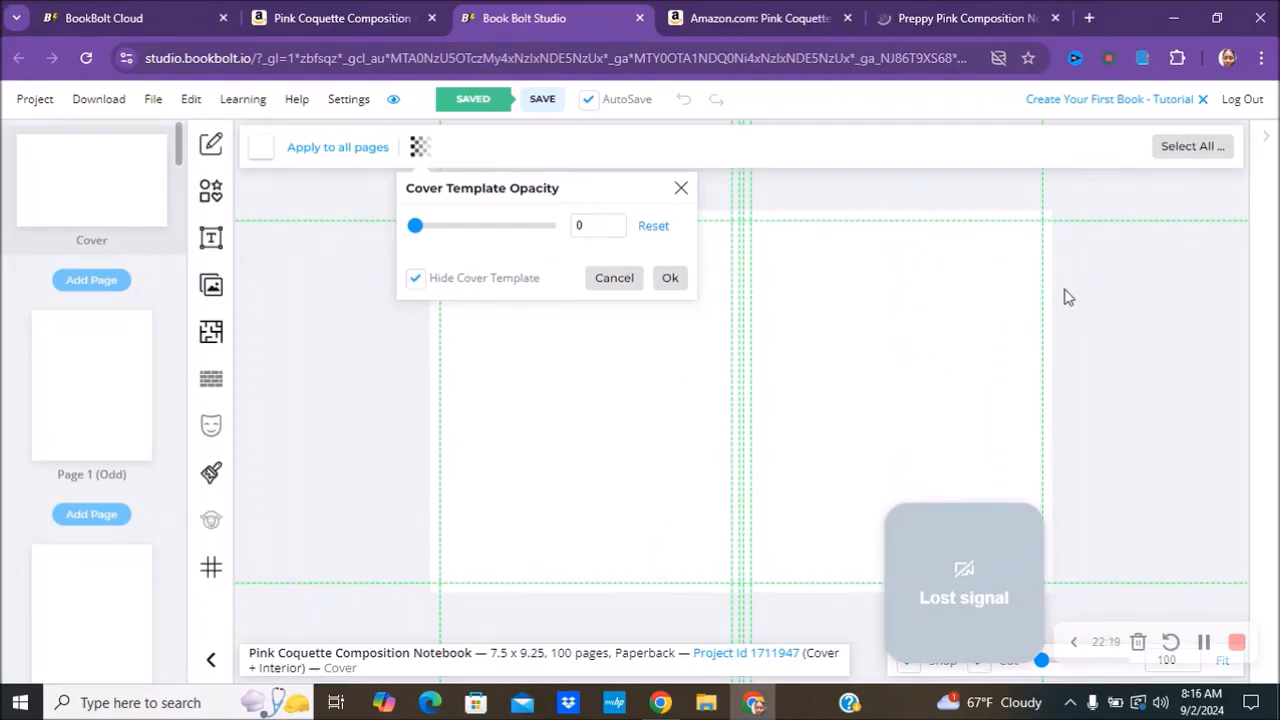
click(671, 279)
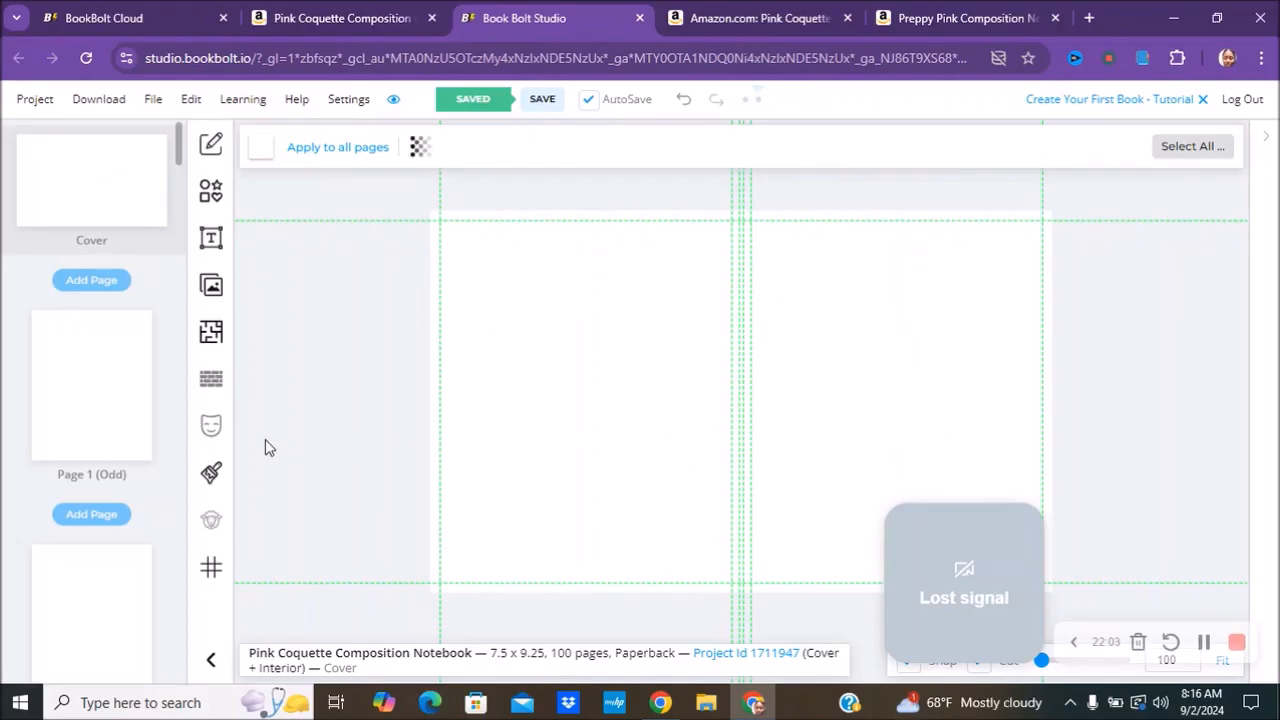
Select interior page 1, open the Interior Templates Library, and browse the available page templates
click(91, 406)
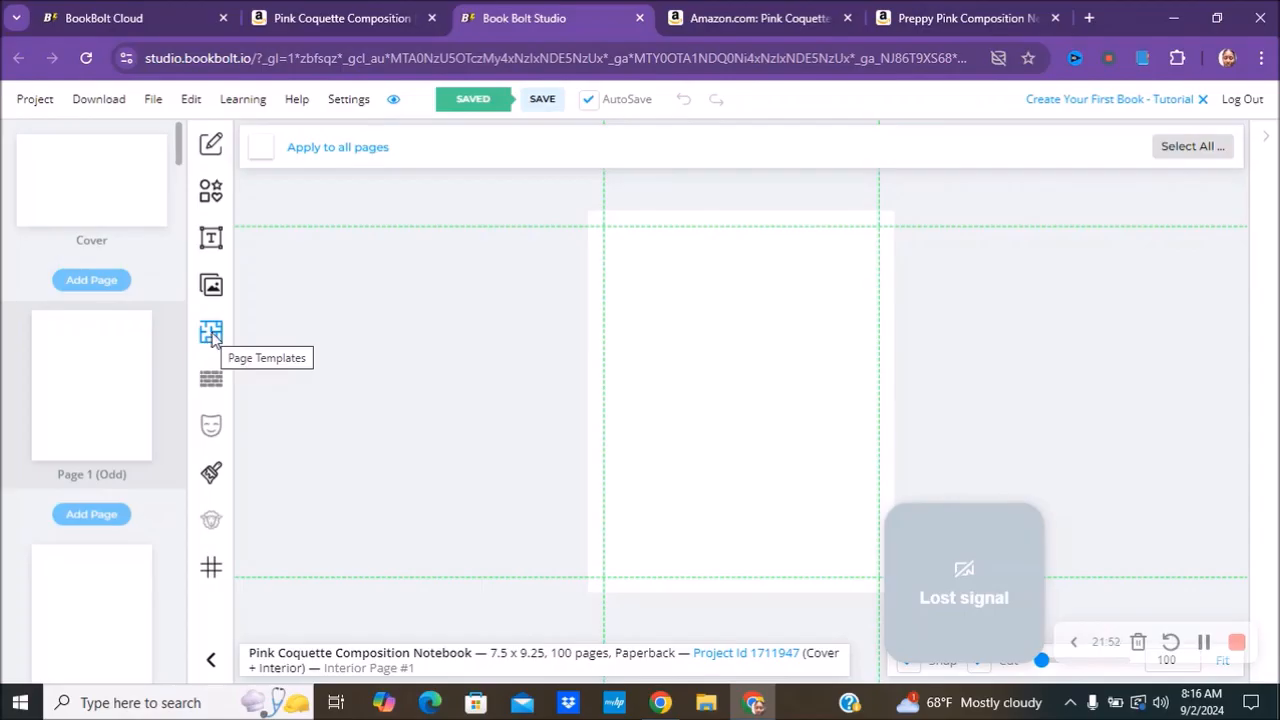
click(211, 336)
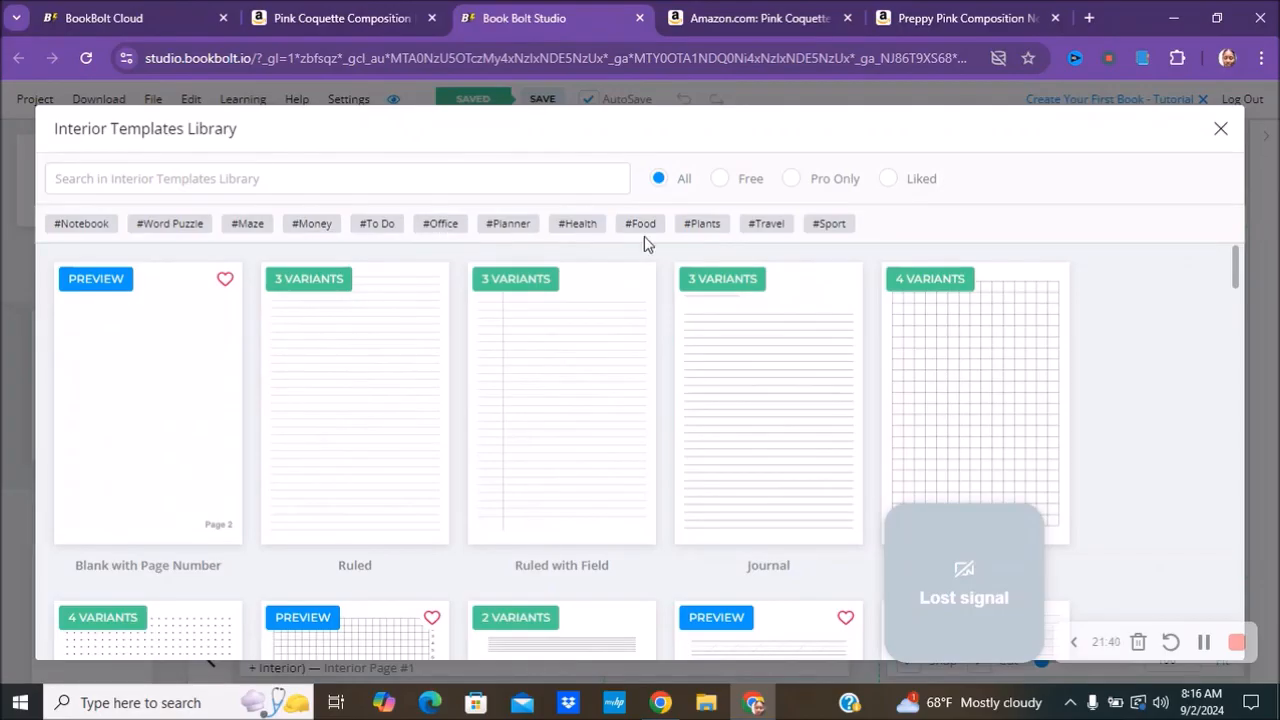
scroll(628, 428, down, 5)
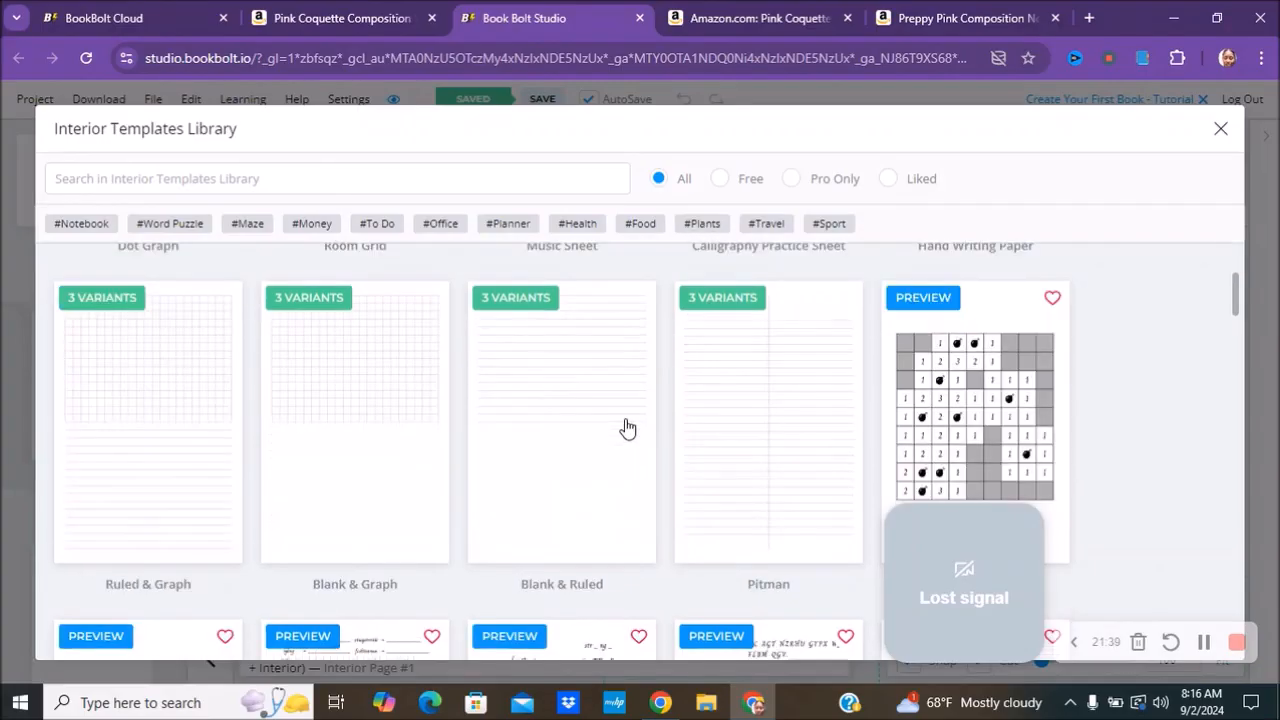
scroll(628, 428, down, 5)
scroll(628, 428, down, 8)
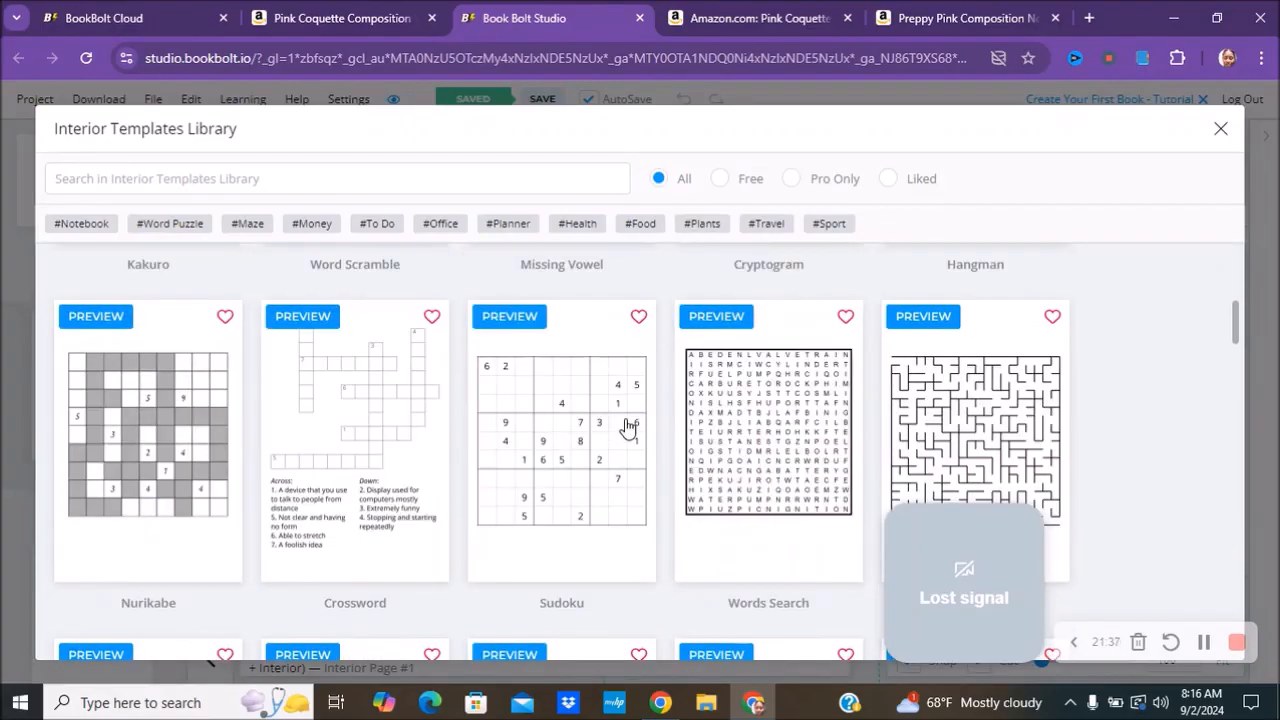
scroll(628, 428, down, 5)
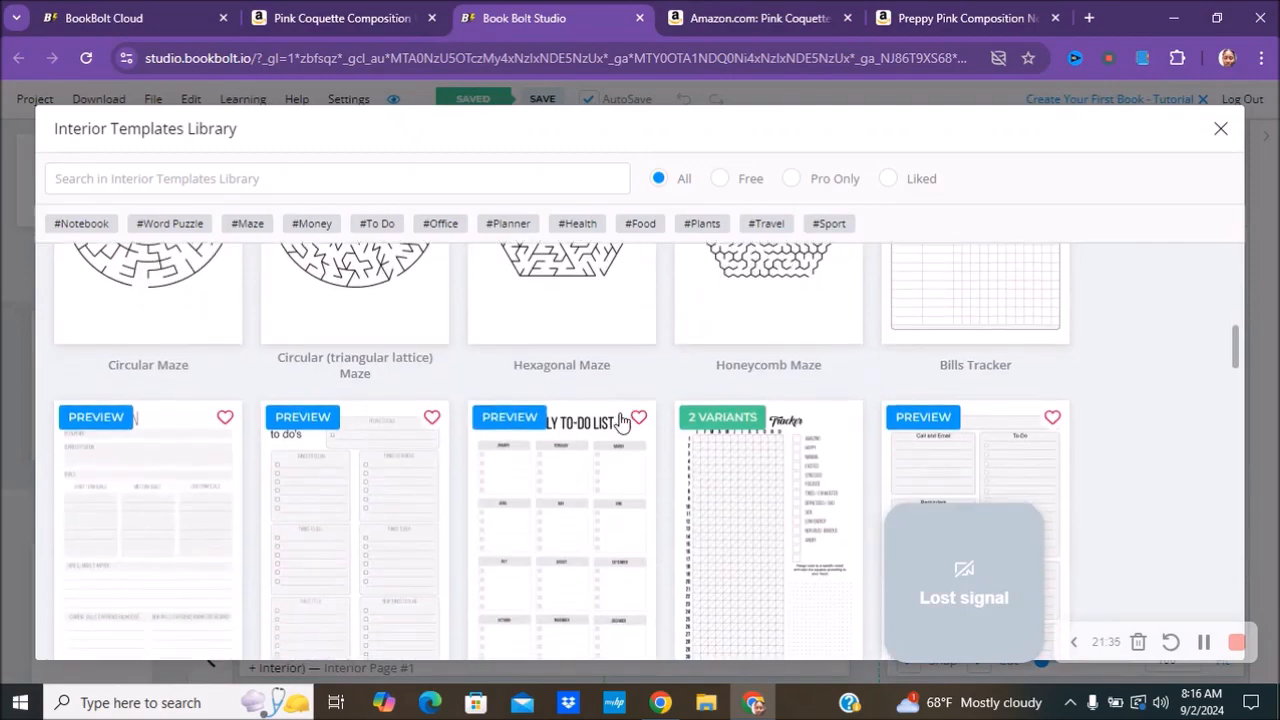
scroll(620, 420, up, 15)
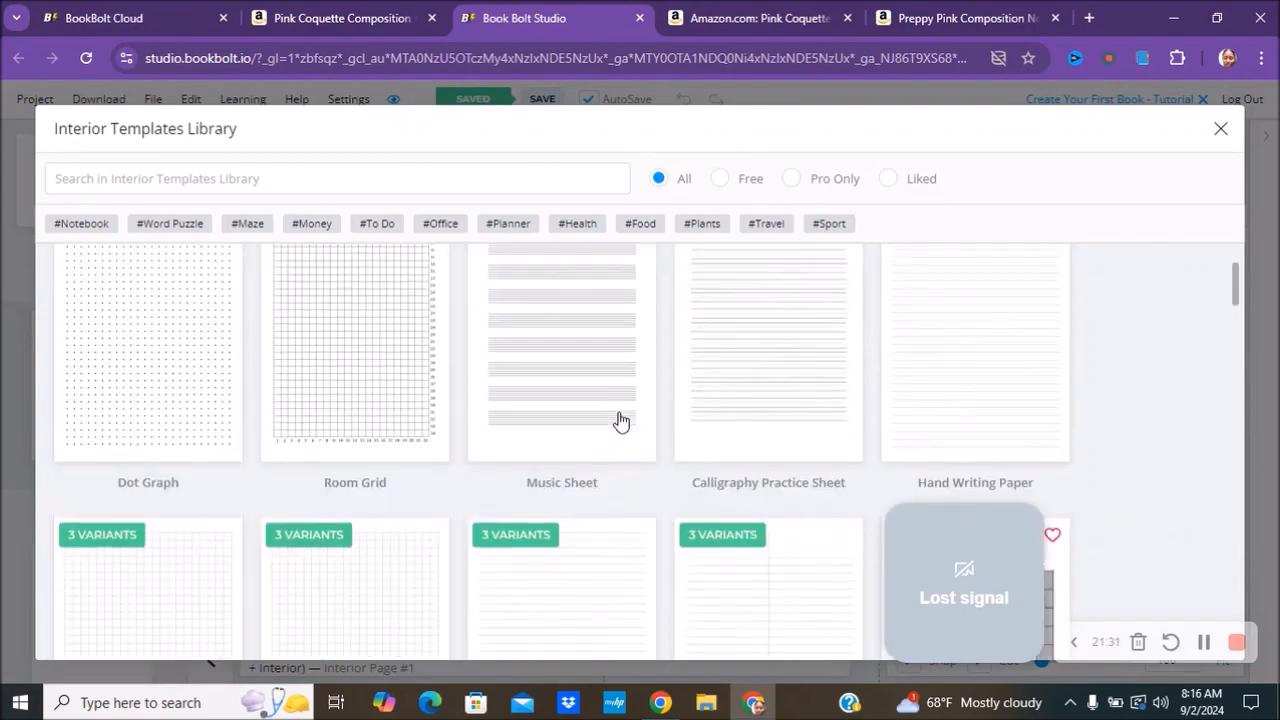
scroll(620, 420, up, 3)
Check the Pro Only templates, list all templates again, and choose College Ruled from the Ruled variants
click(790, 178)
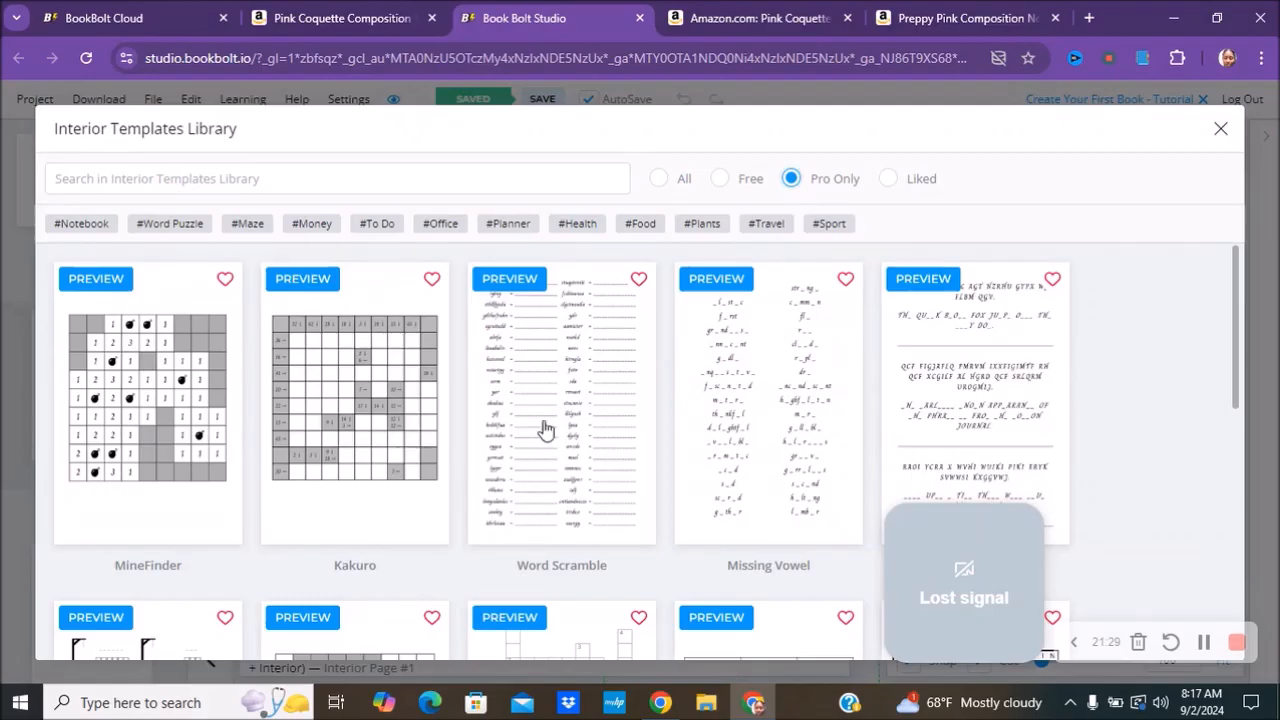
click(658, 180)
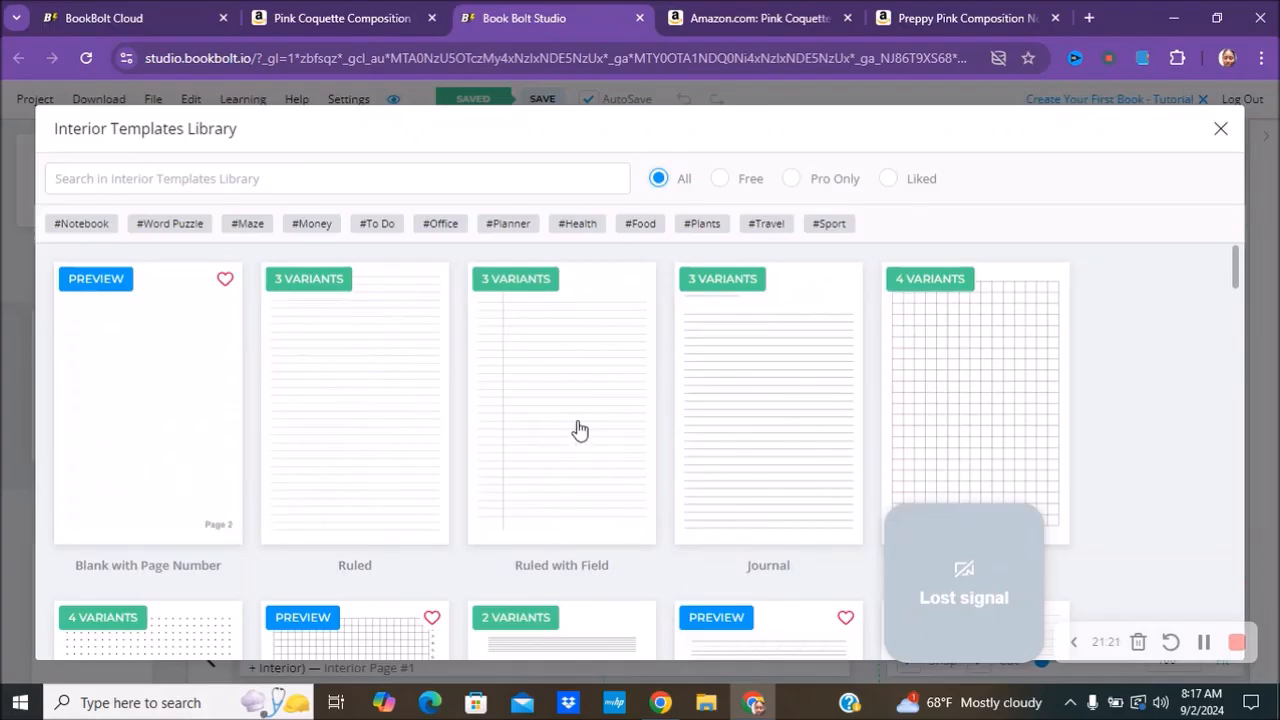
click(340, 362)
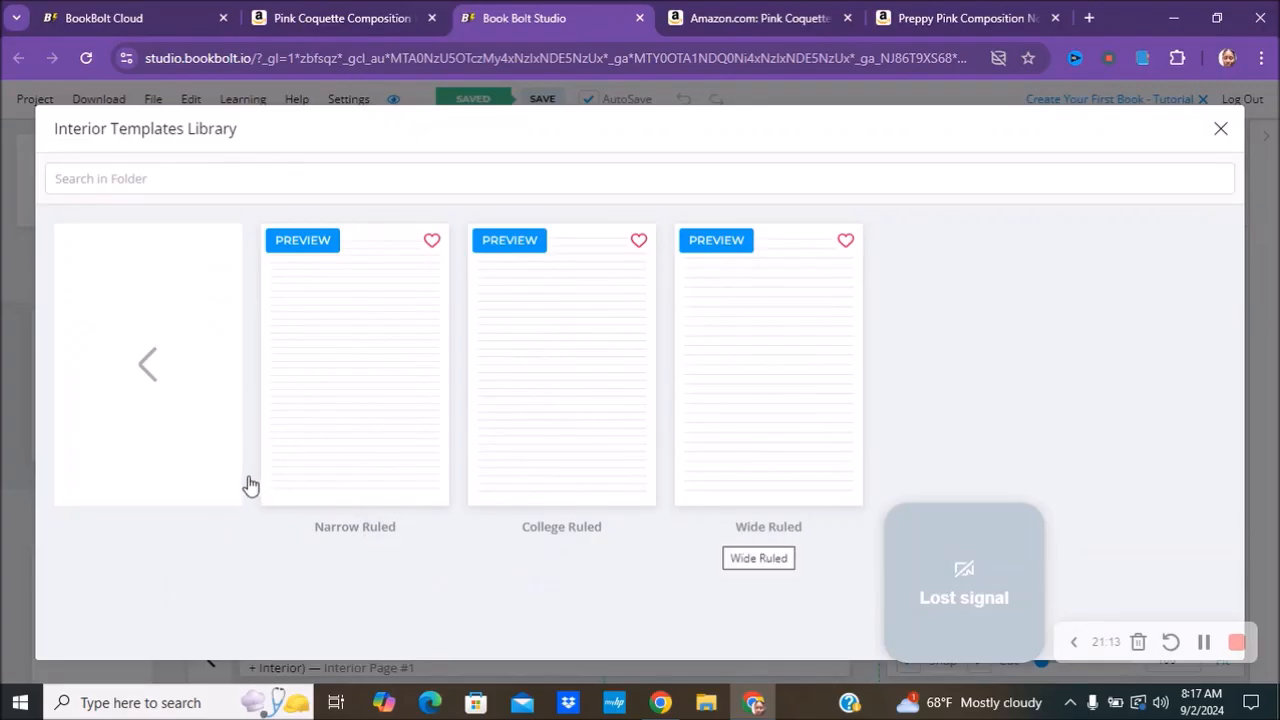
click(511, 350)
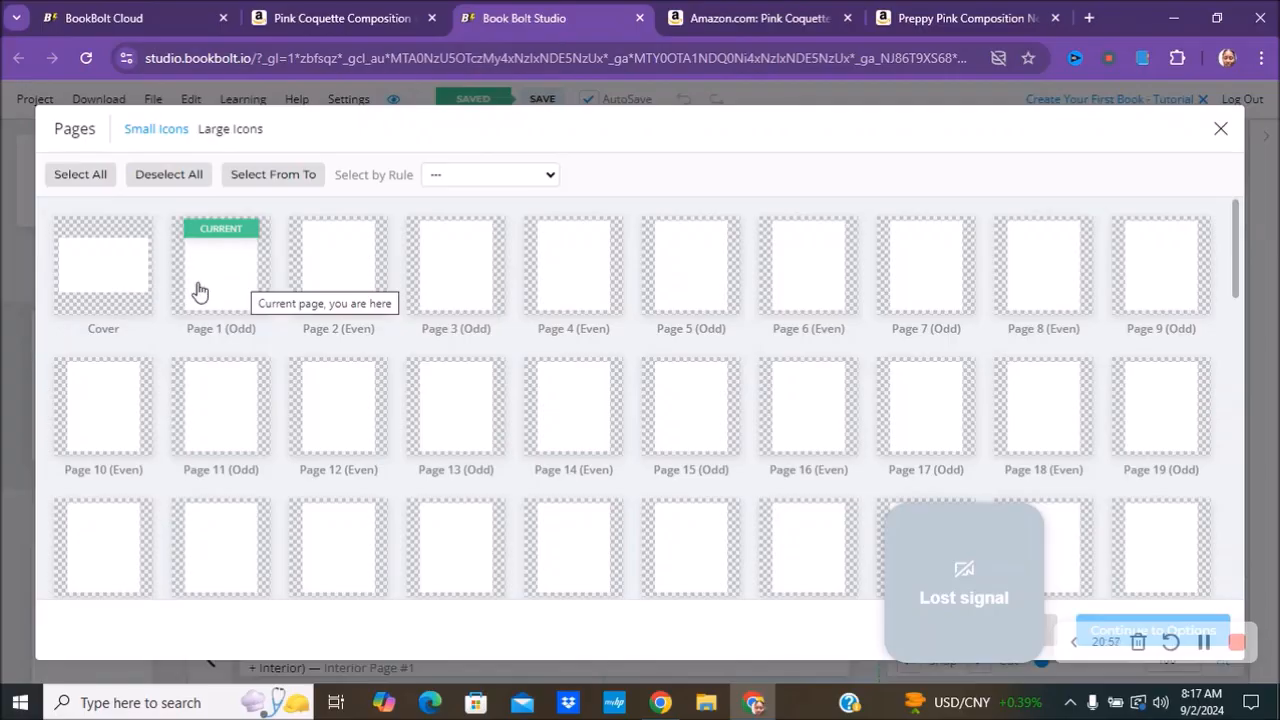
Select all interior pages through page 100 for the template and exclude the cover
click(67, 177)
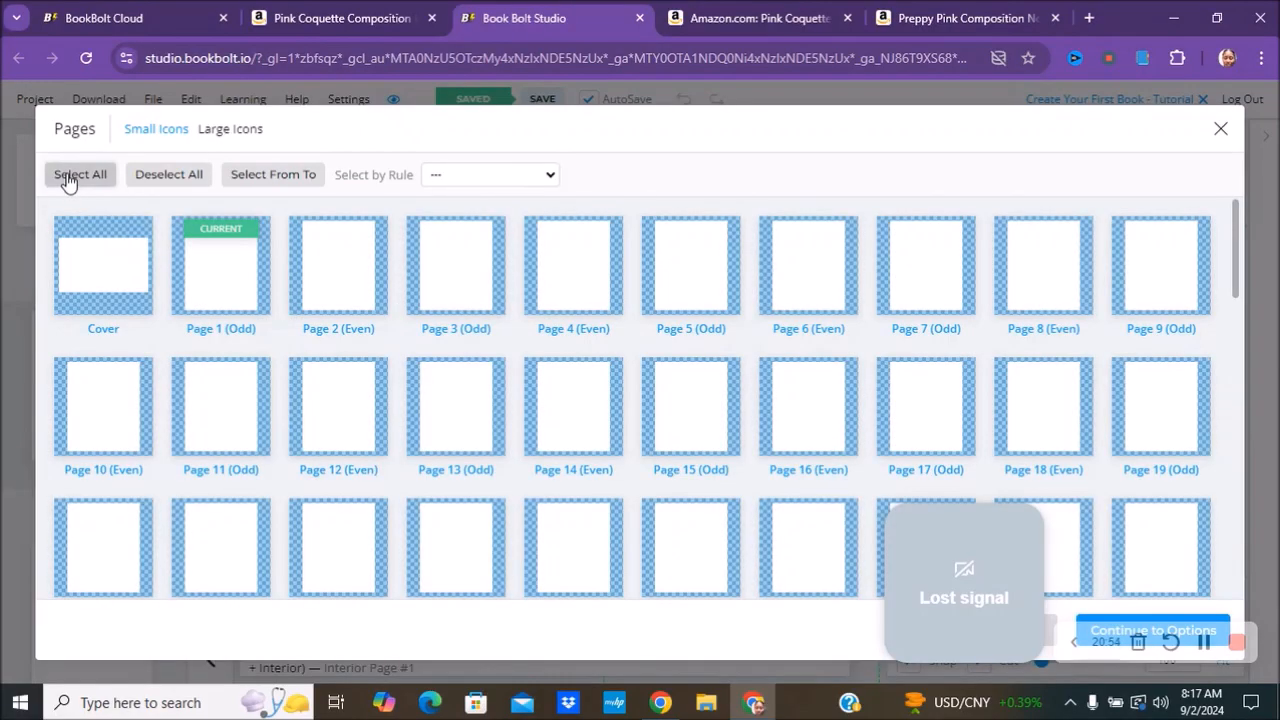
click(85, 236)
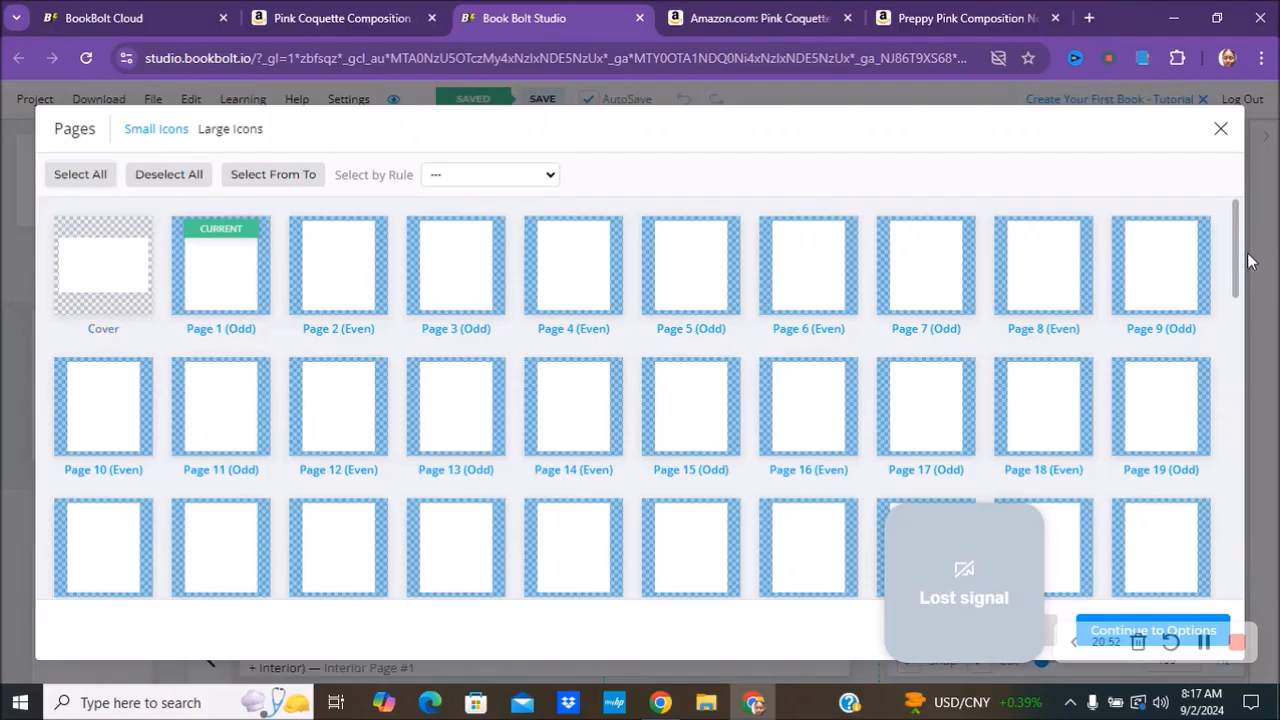
drag(1236, 280, 1240, 590)
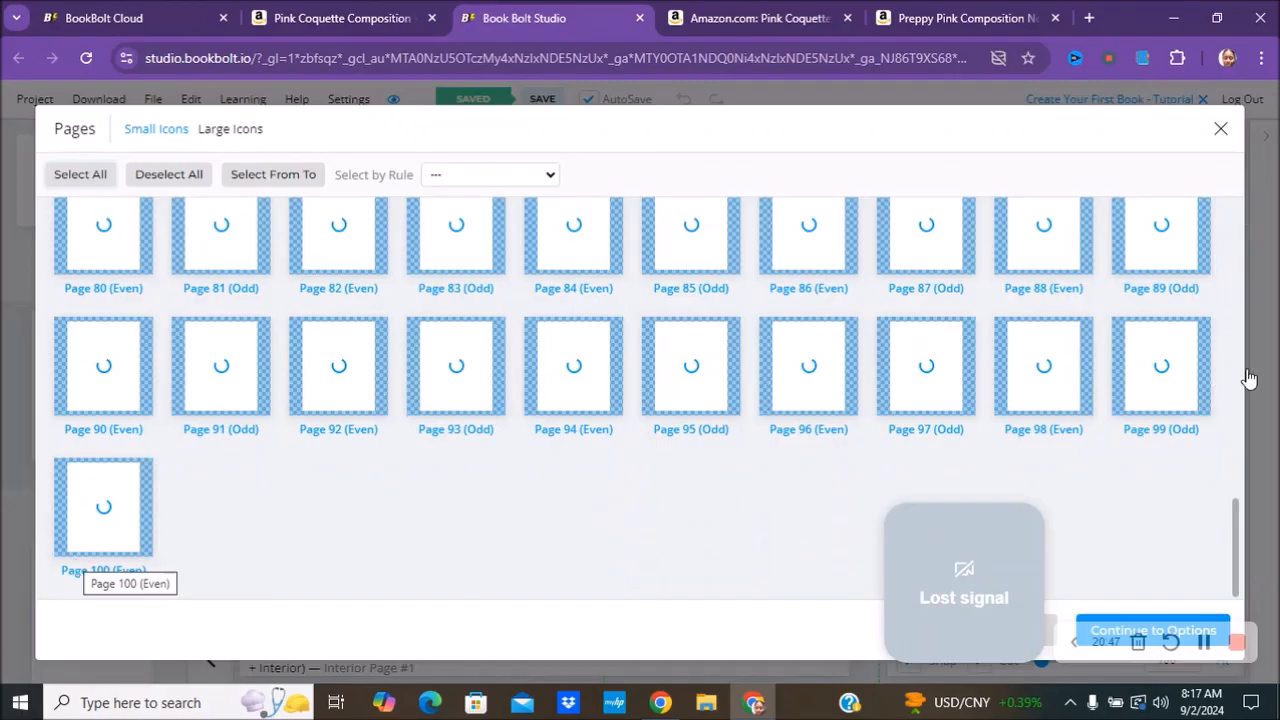
scroll(1240, 311, up, 7)
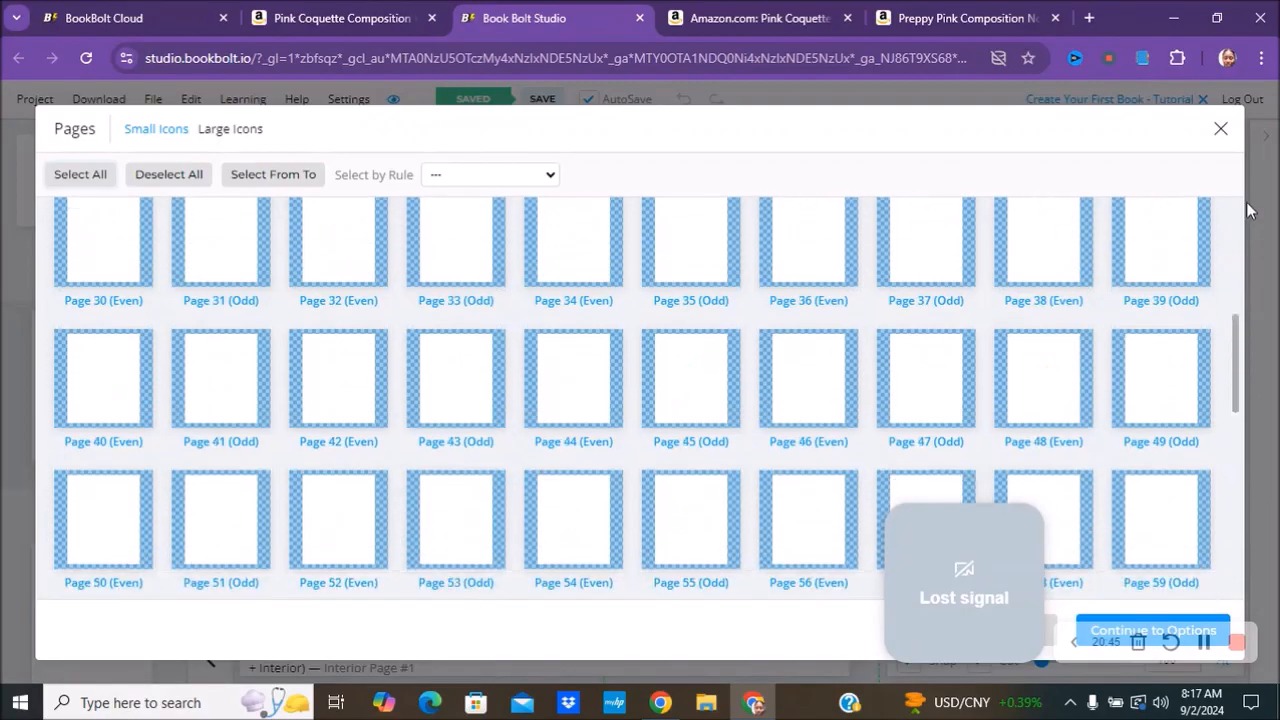
scroll(1240, 195, up, 2)
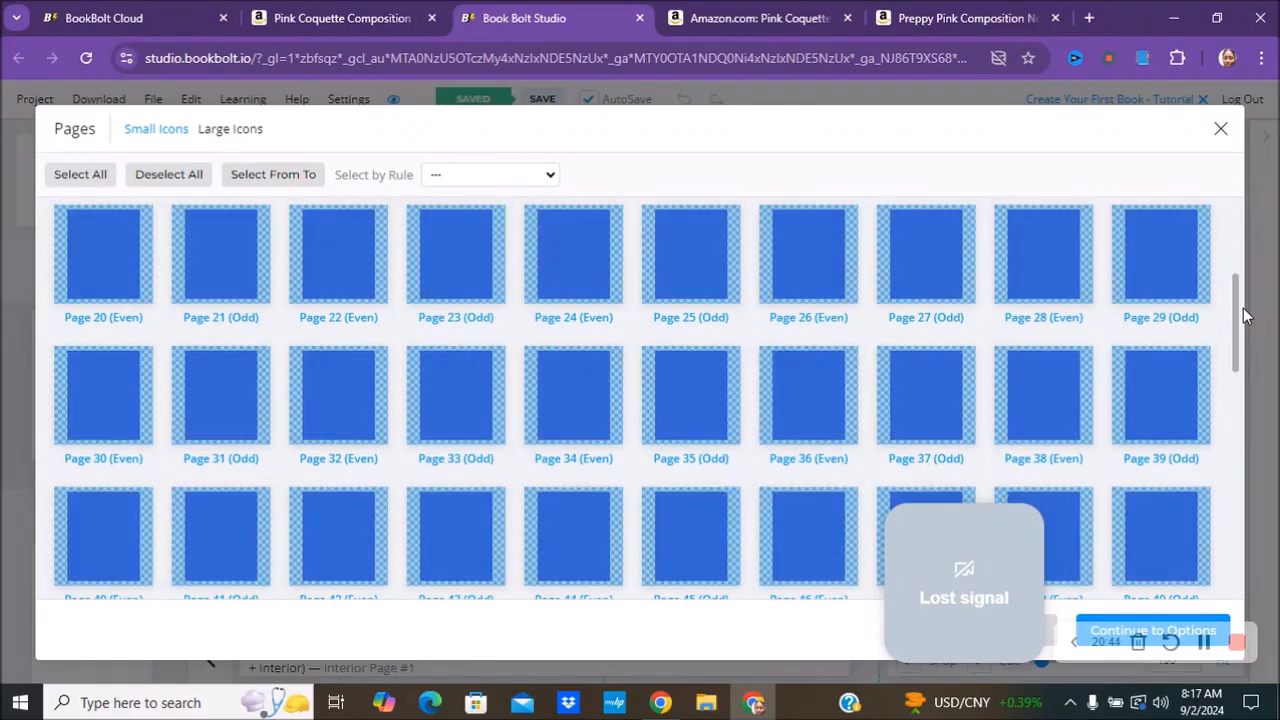
drag(1236, 318, 1240, 216)
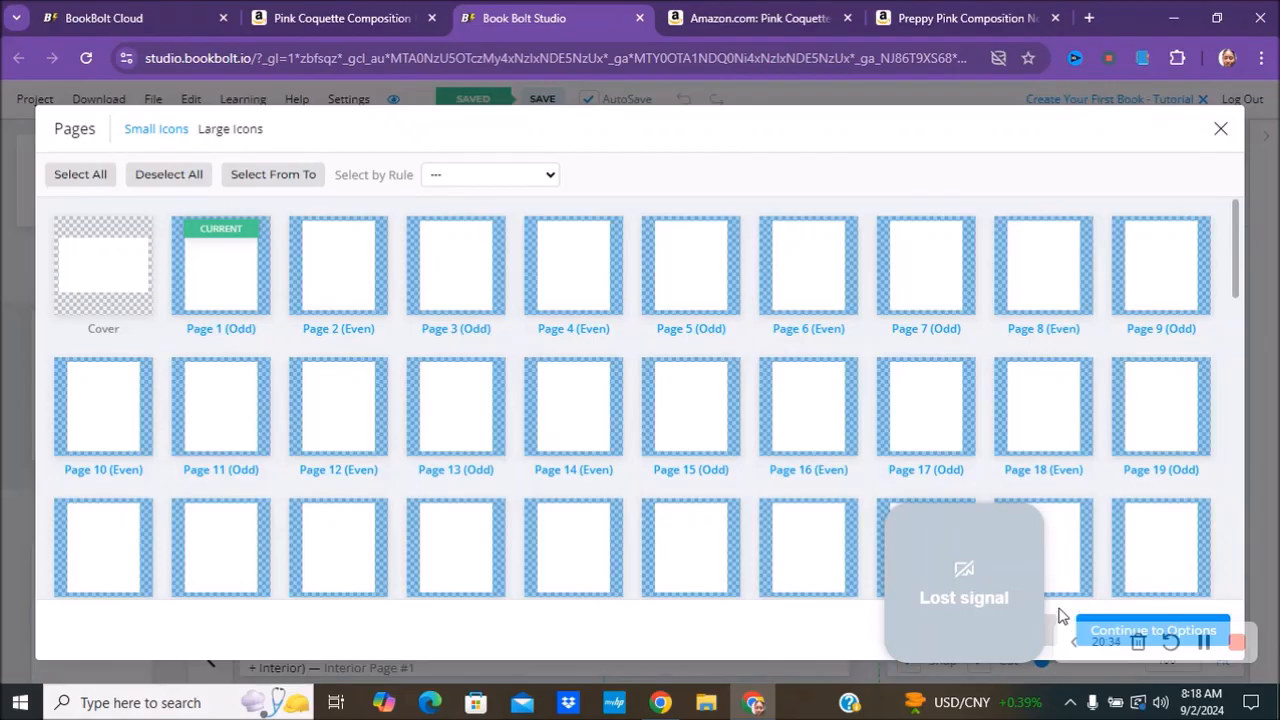
Apply the College Ruled template with its default line settings to the selected pages and check the page thumbnails
click(1107, 624)
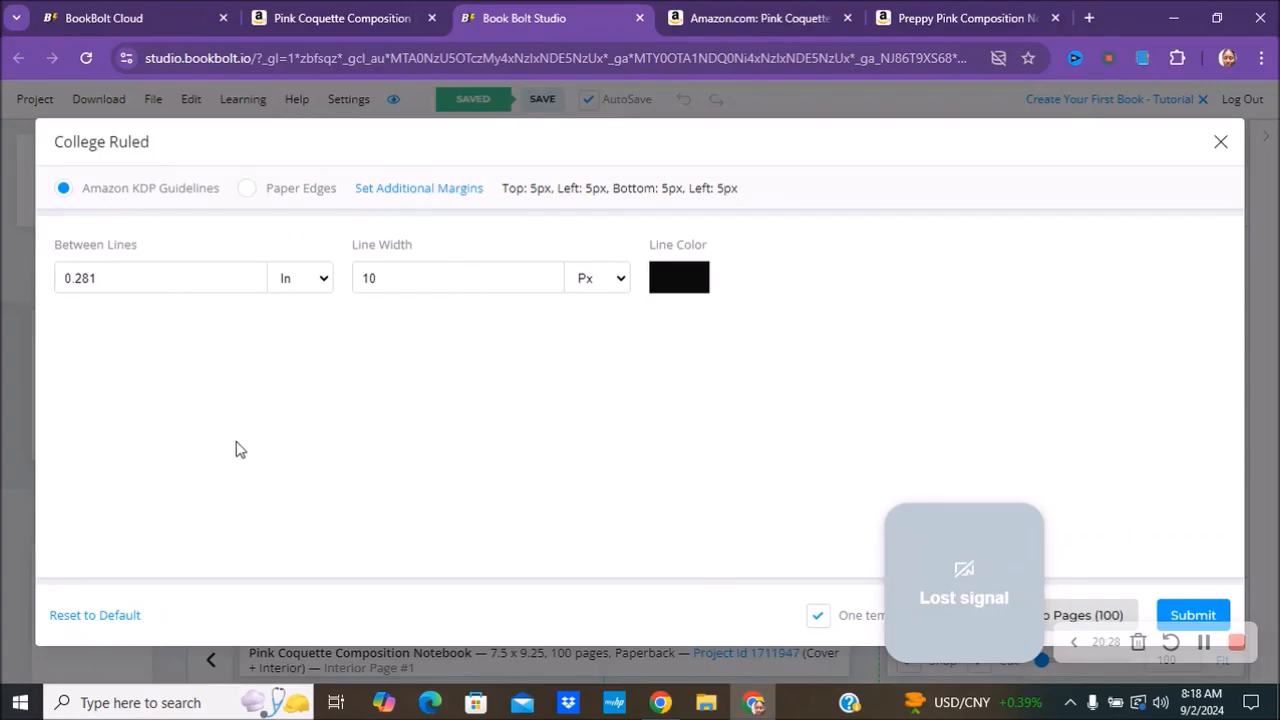
click(1194, 615)
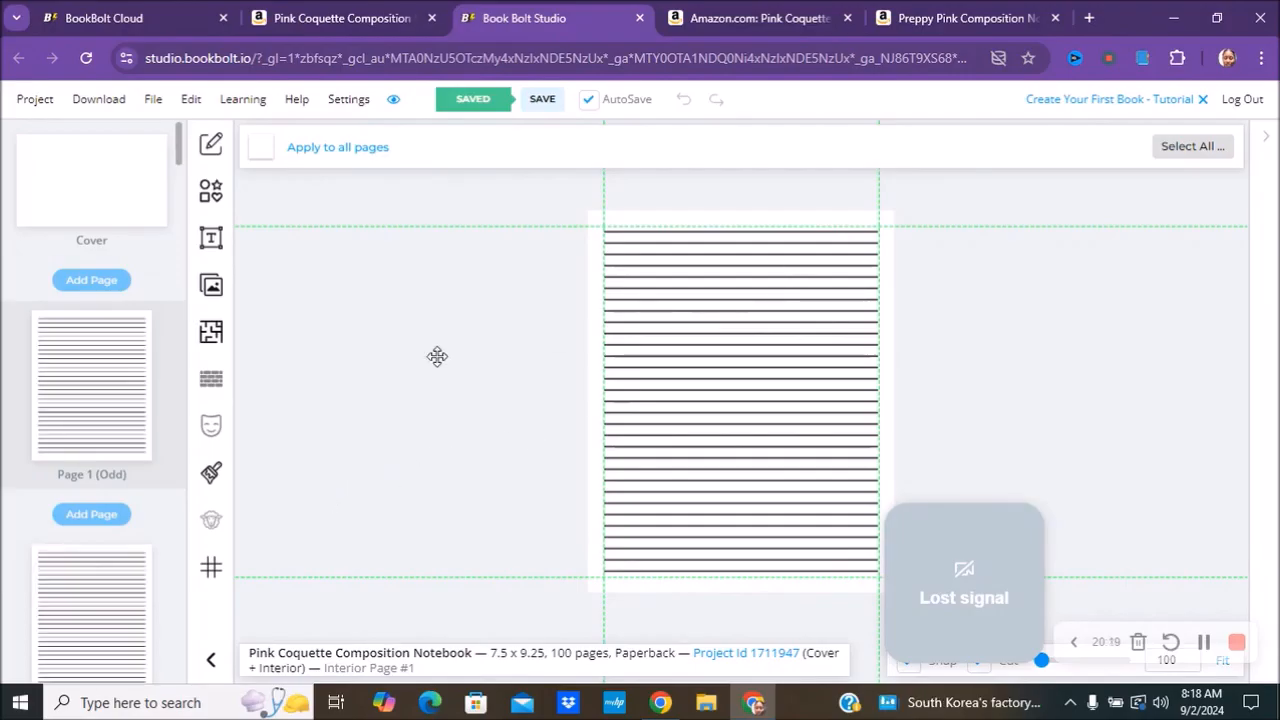
scroll(100, 563, down, 3)
scroll(100, 563, down, 5)
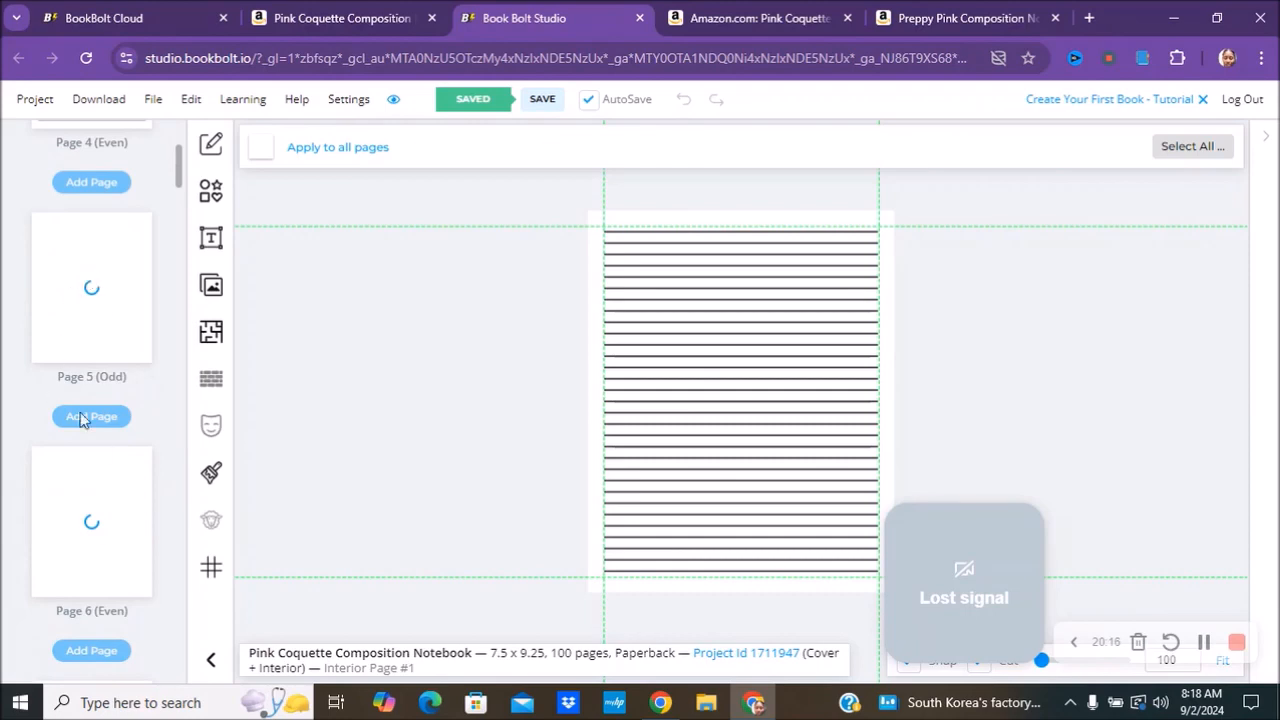
scroll(104, 491, down, 2)
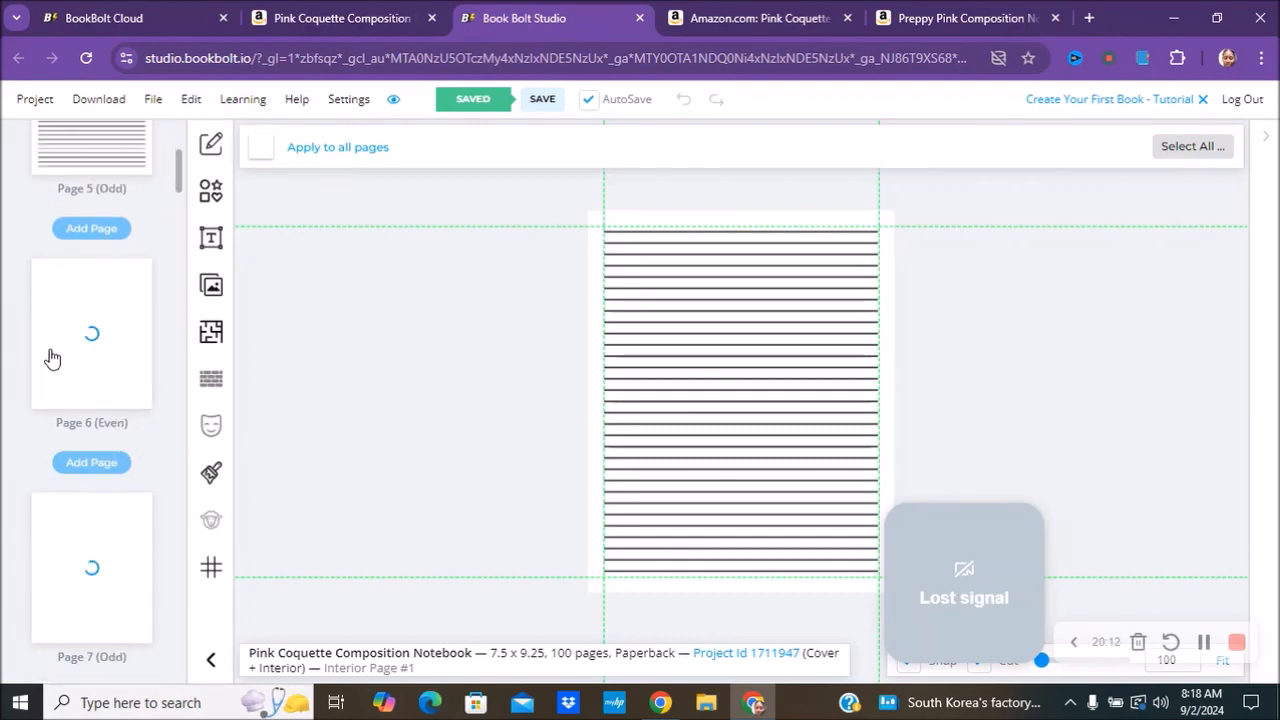
scroll(78, 508, down, 3)
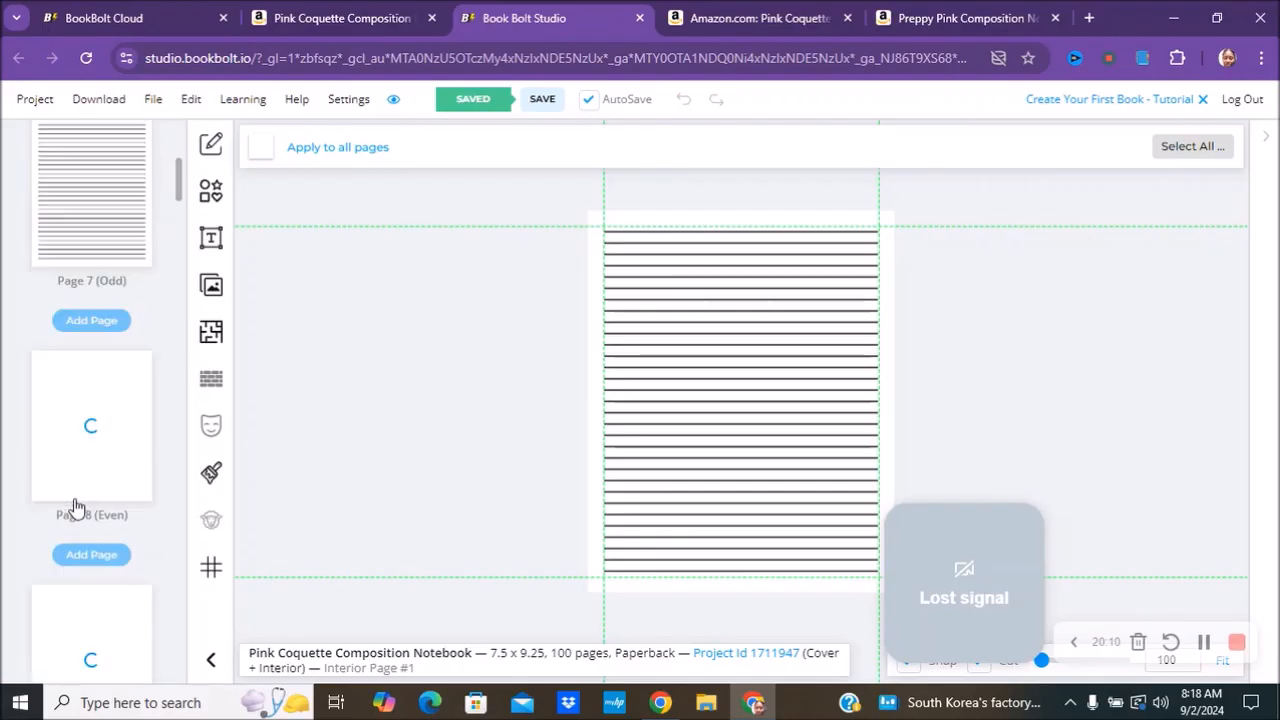
scroll(75, 505, up, 15)
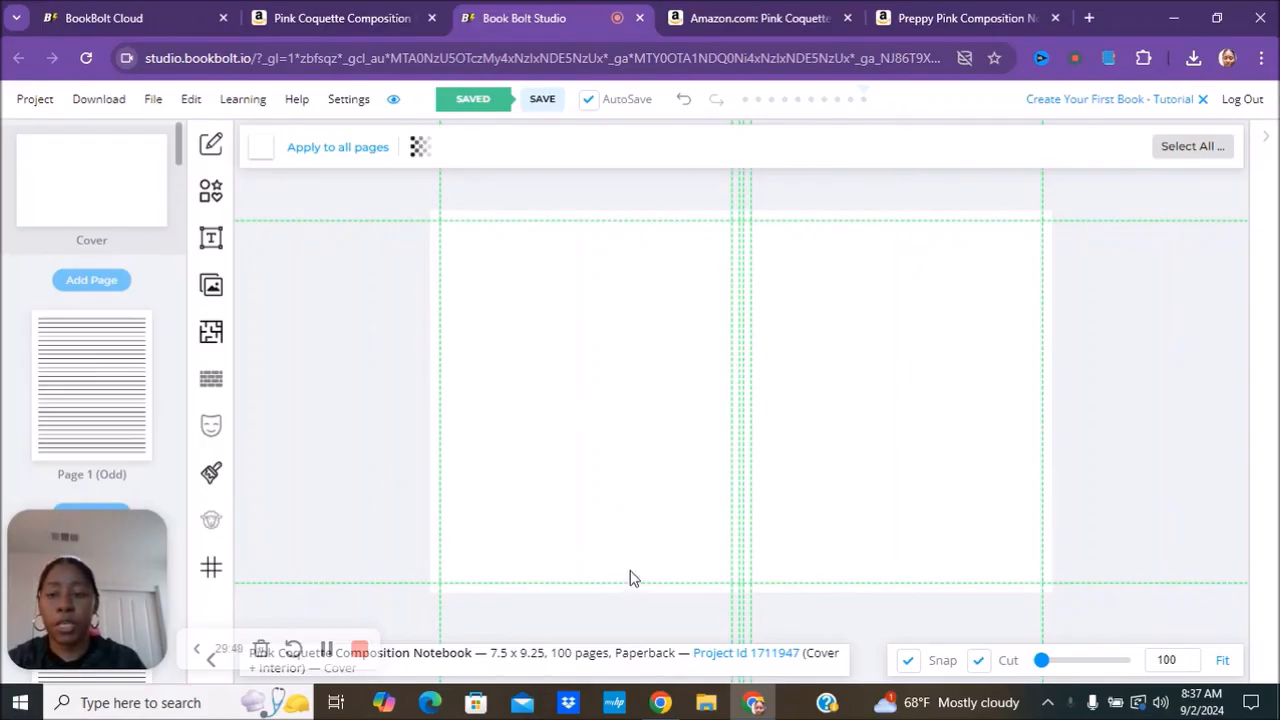
Add a rectangle to the cover and fill it with the light pink swatch
click(209, 193)
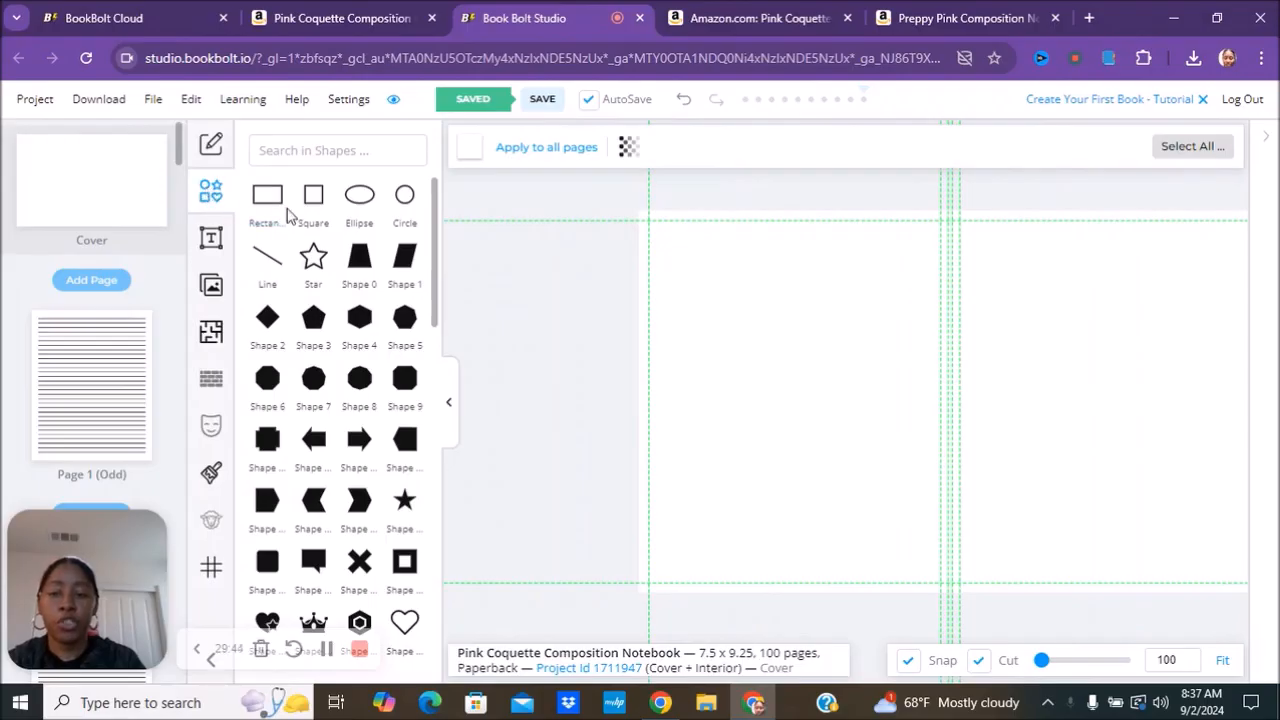
click(265, 205)
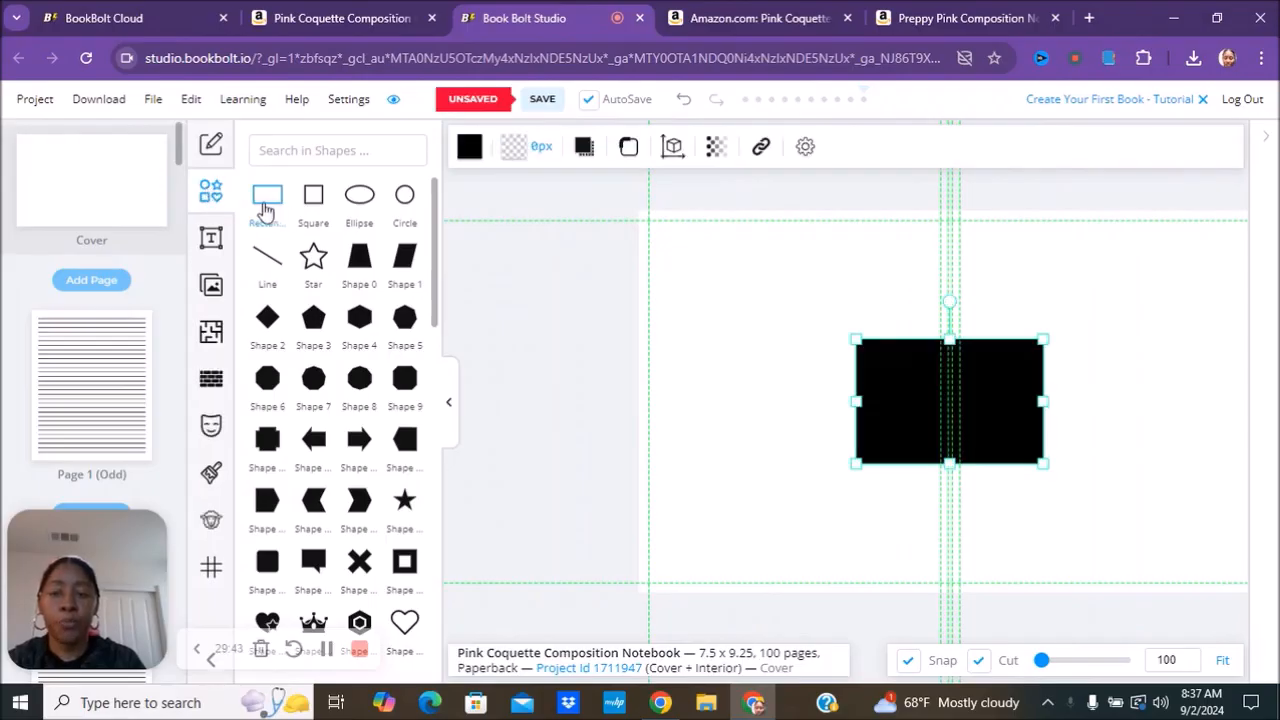
click(469, 150)
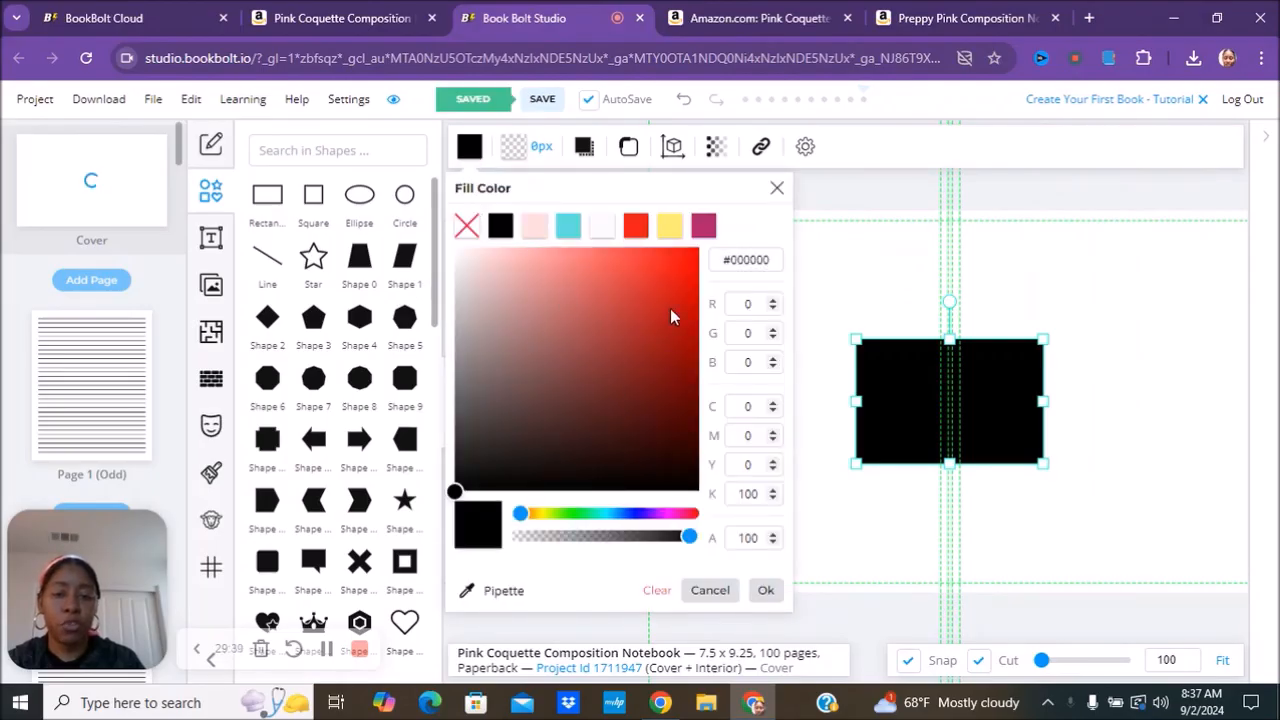
click(534, 228)
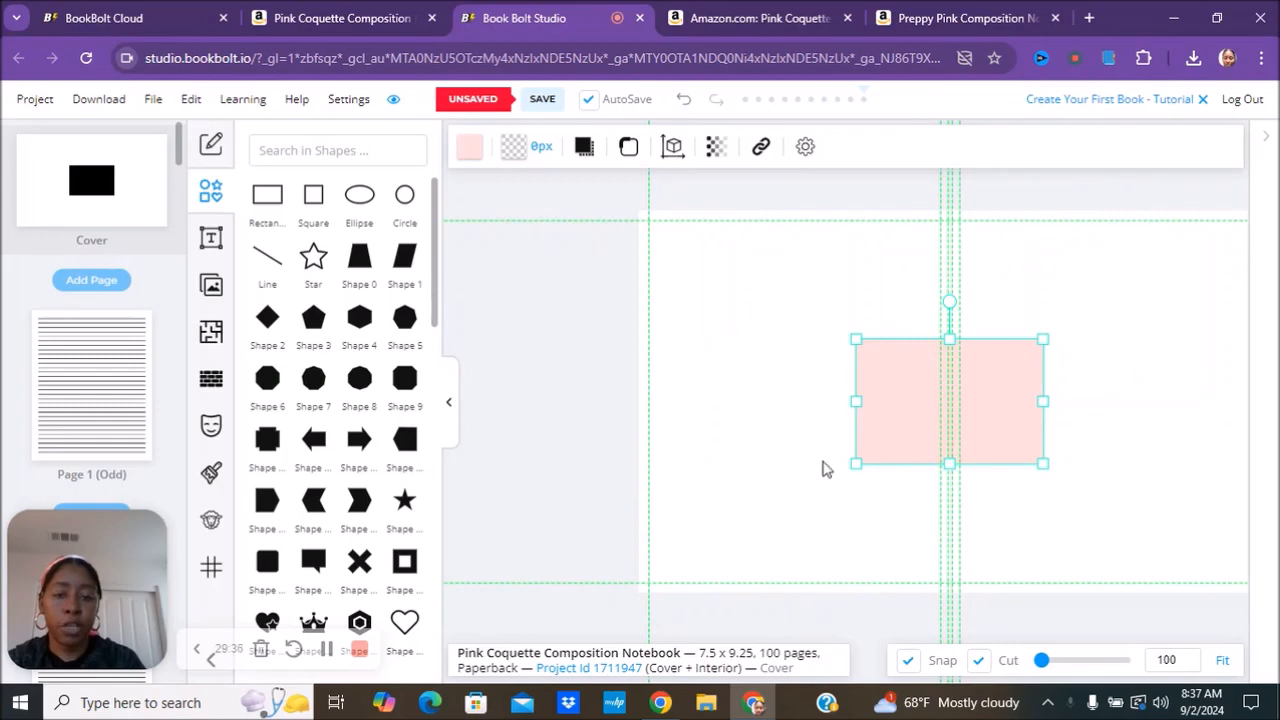
Enlarge the light pink rectangle past the edges so it fills the entire front and back cover
click(456, 395)
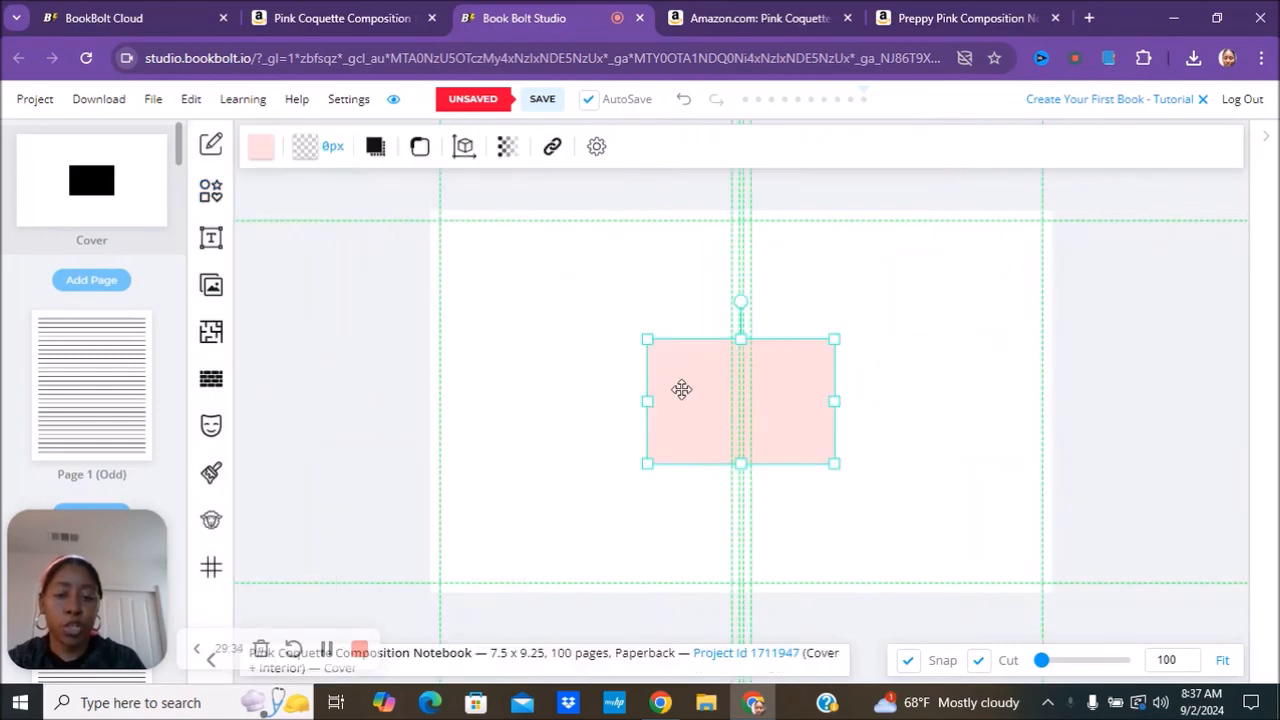
drag(647, 342, 295, 215)
drag(840, 466, 1136, 629)
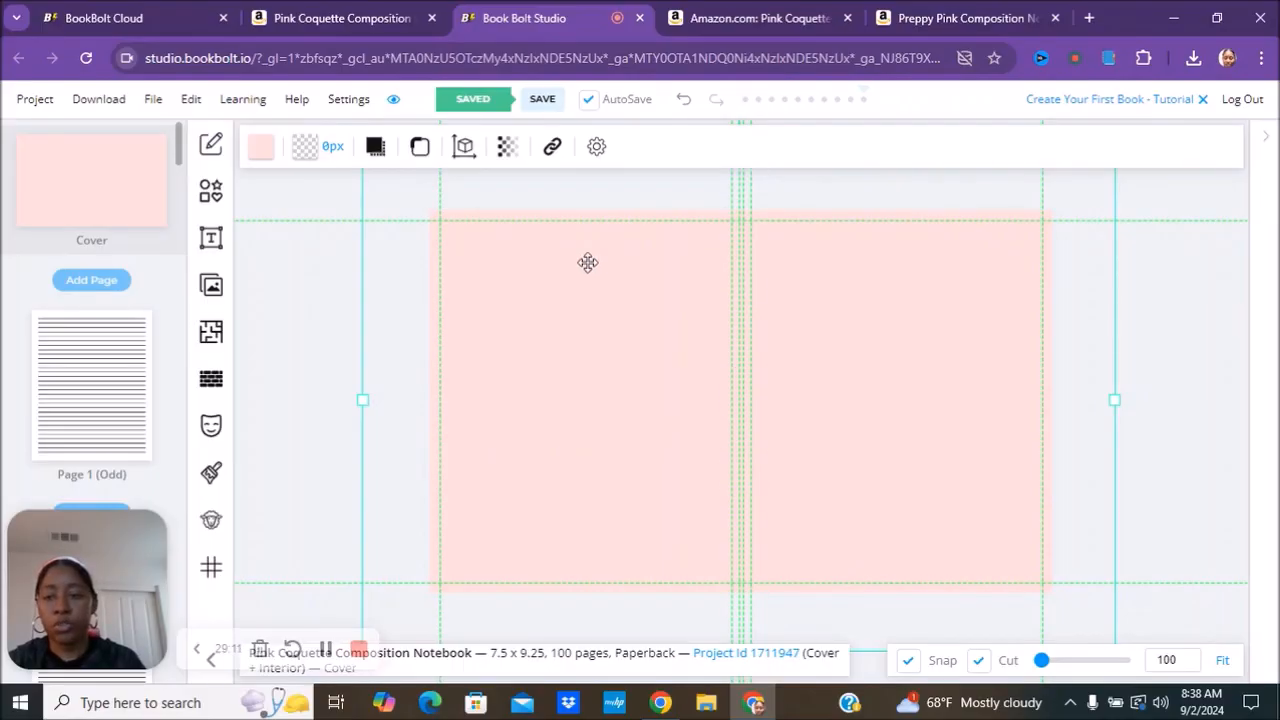
Add a second rectangle to the cover and fill it with the white swatch
click(209, 191)
click(266, 200)
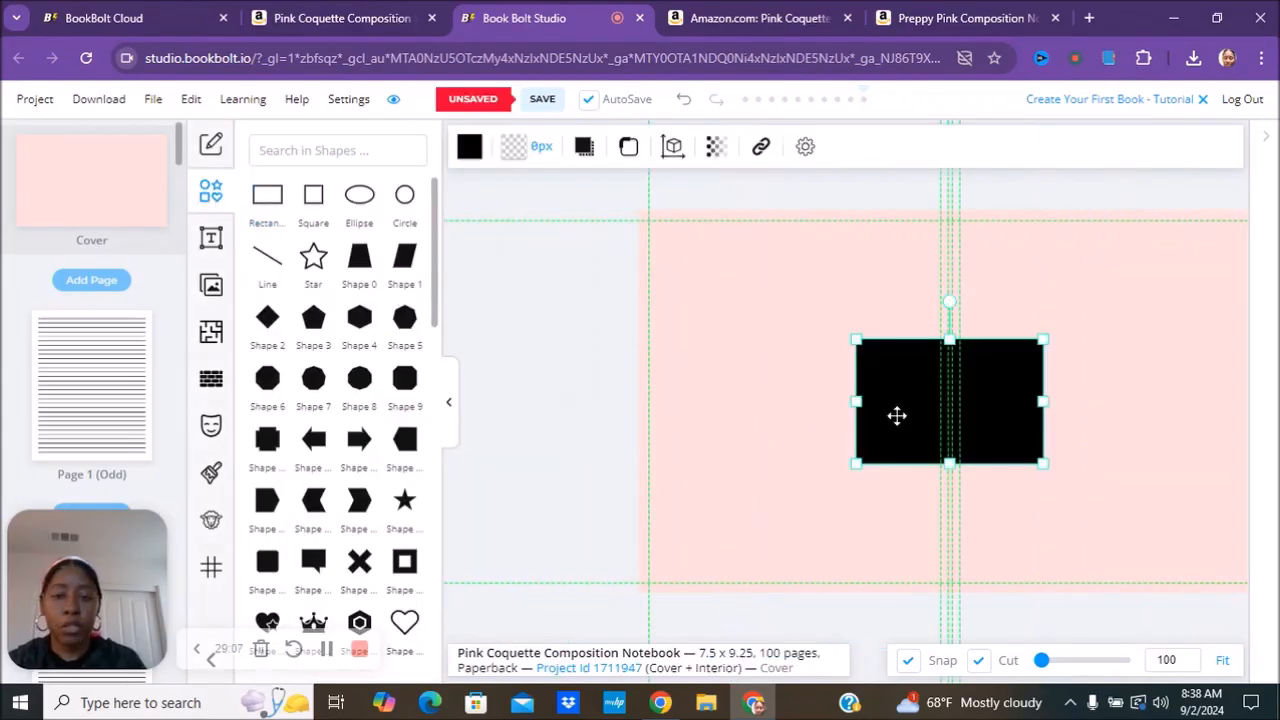
click(469, 147)
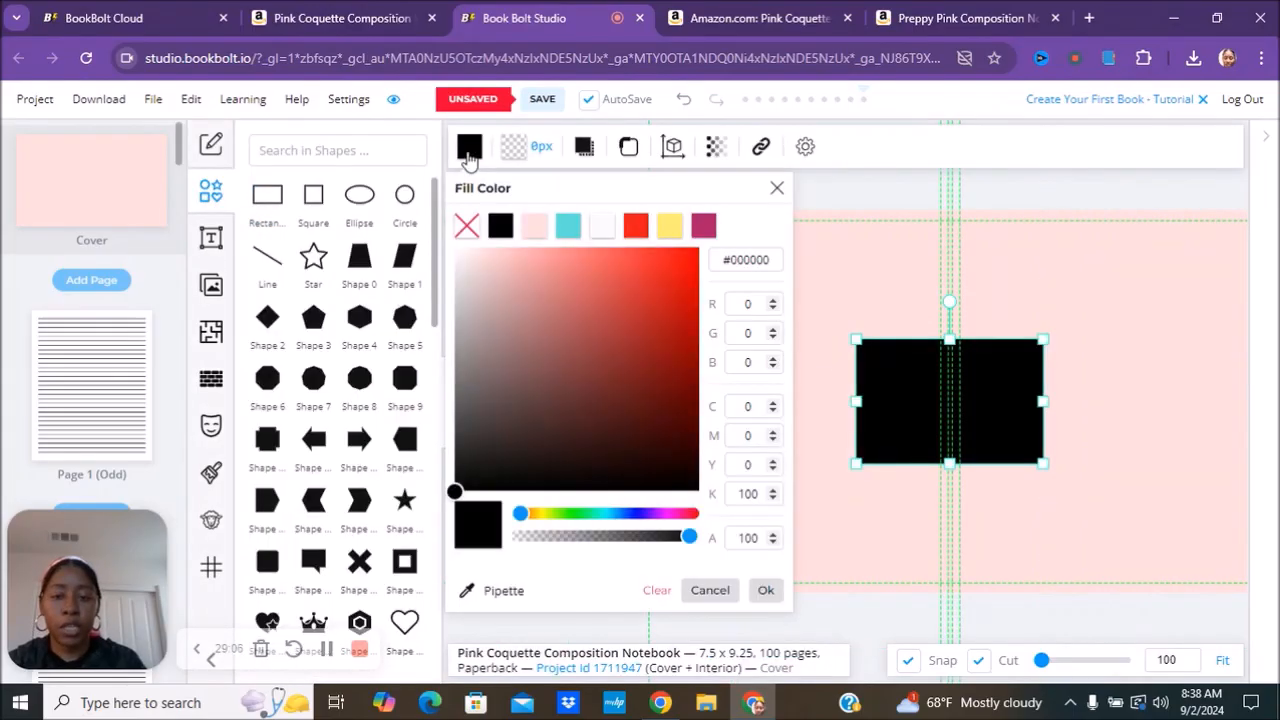
click(601, 226)
Narrow the white rectangle to the spine guides and stretch it over the cover's full height
drag(858, 407, 940, 404)
drag(1043, 401, 963, 400)
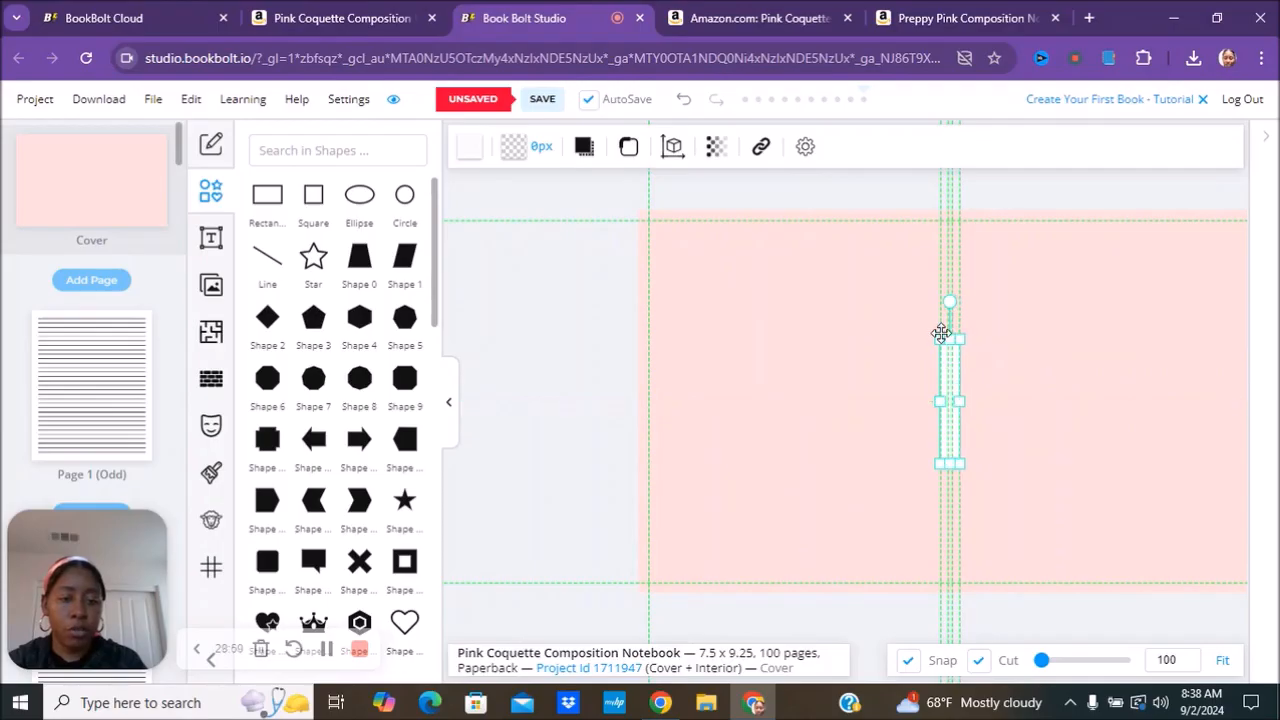
drag(947, 339, 949, 156)
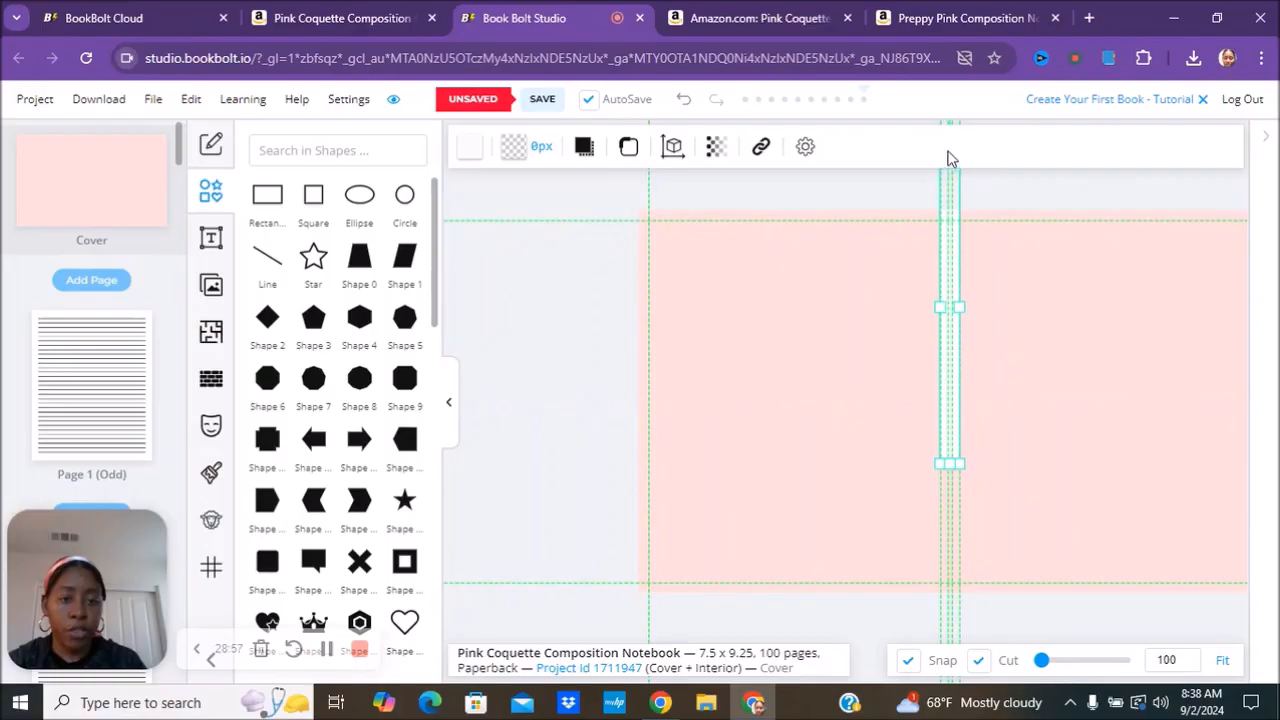
drag(947, 465, 953, 665)
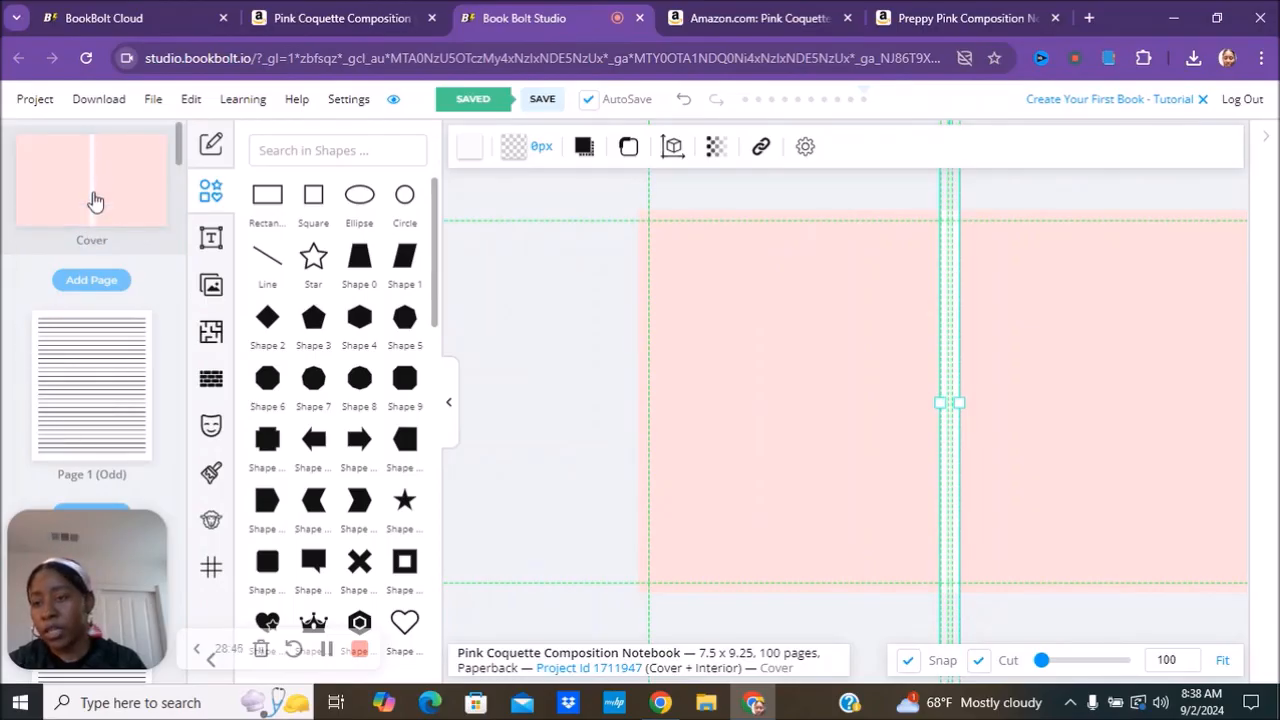
click(447, 402)
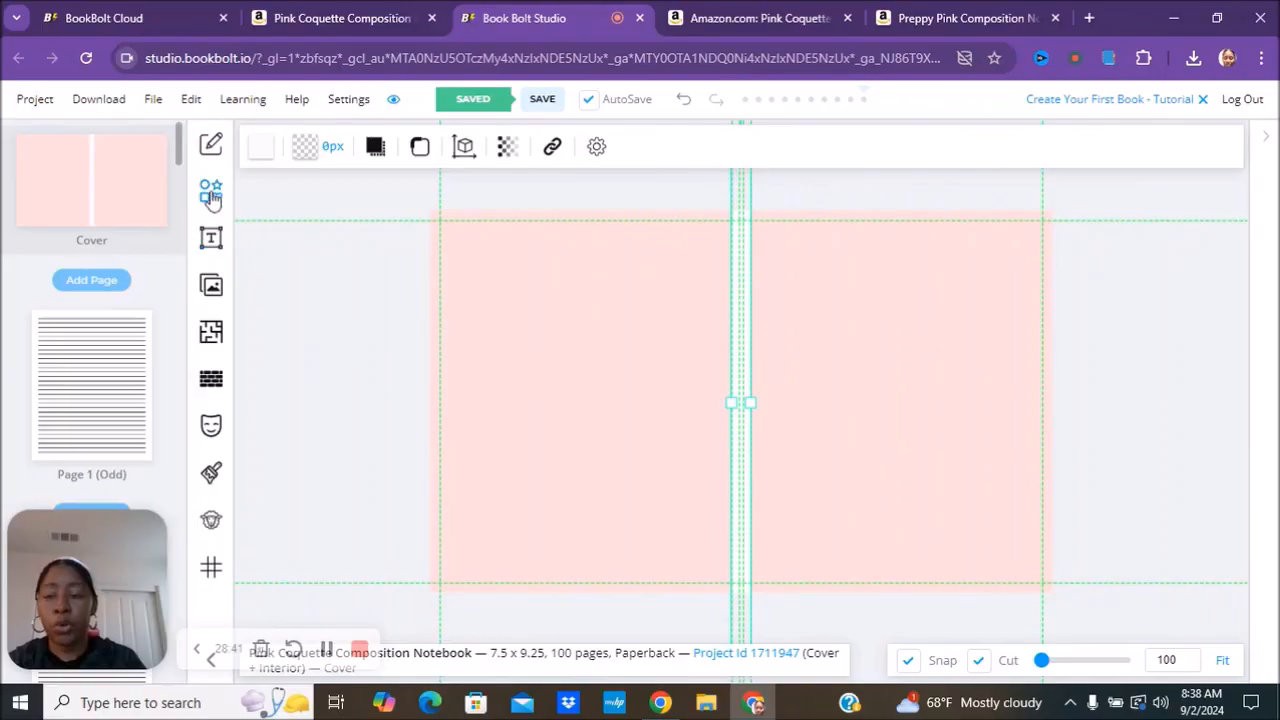
Open the Pixabay image library and switch to the Amazon Pink Coquette listing to review its design
click(211, 288)
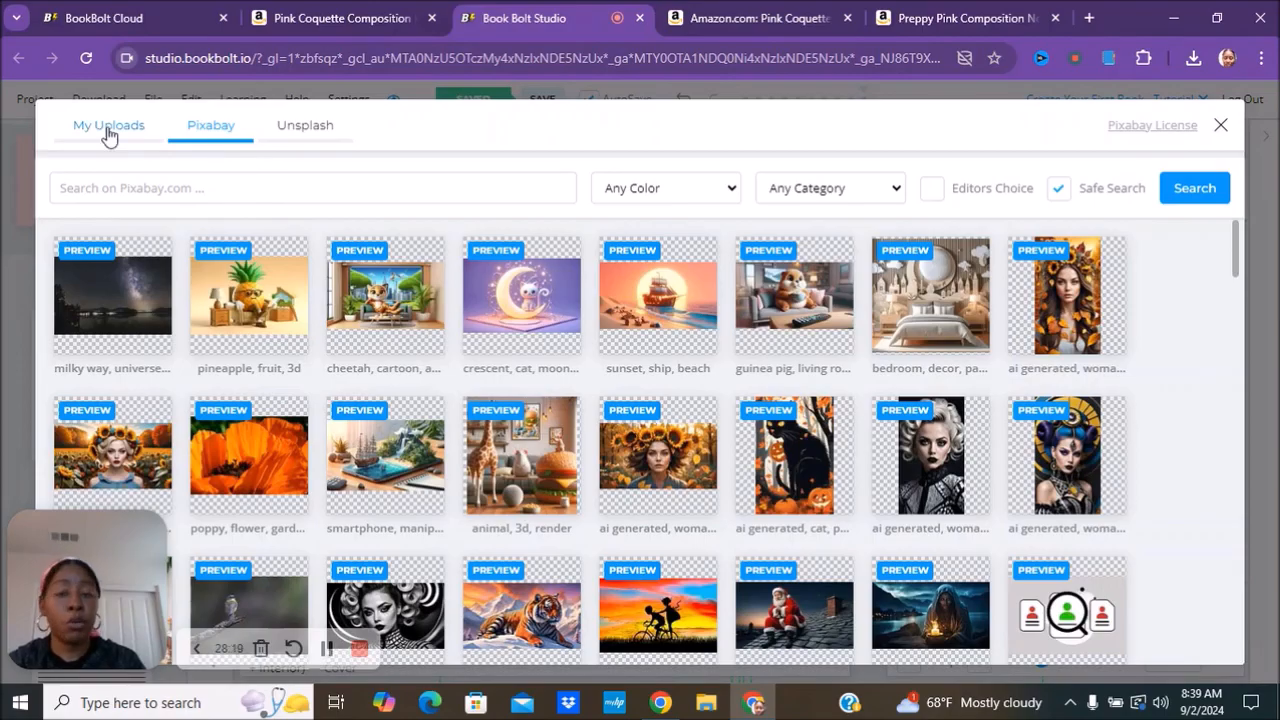
click(371, 188)
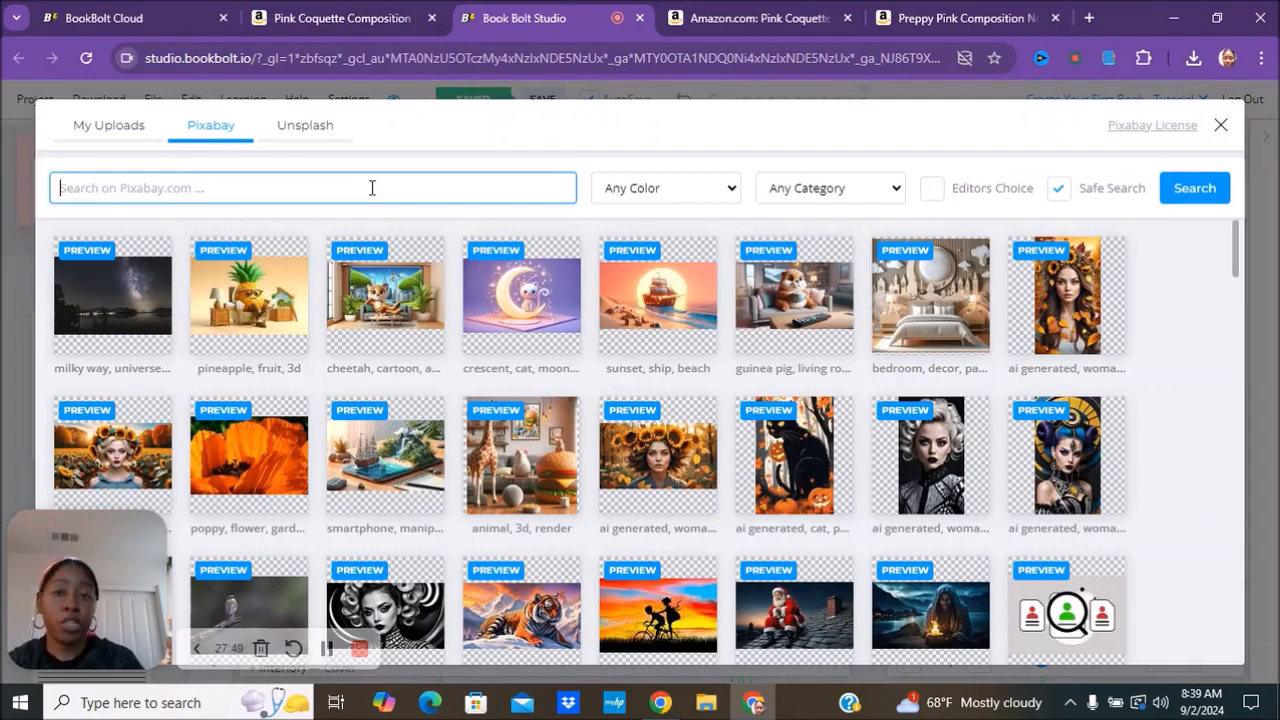
click(296, 18)
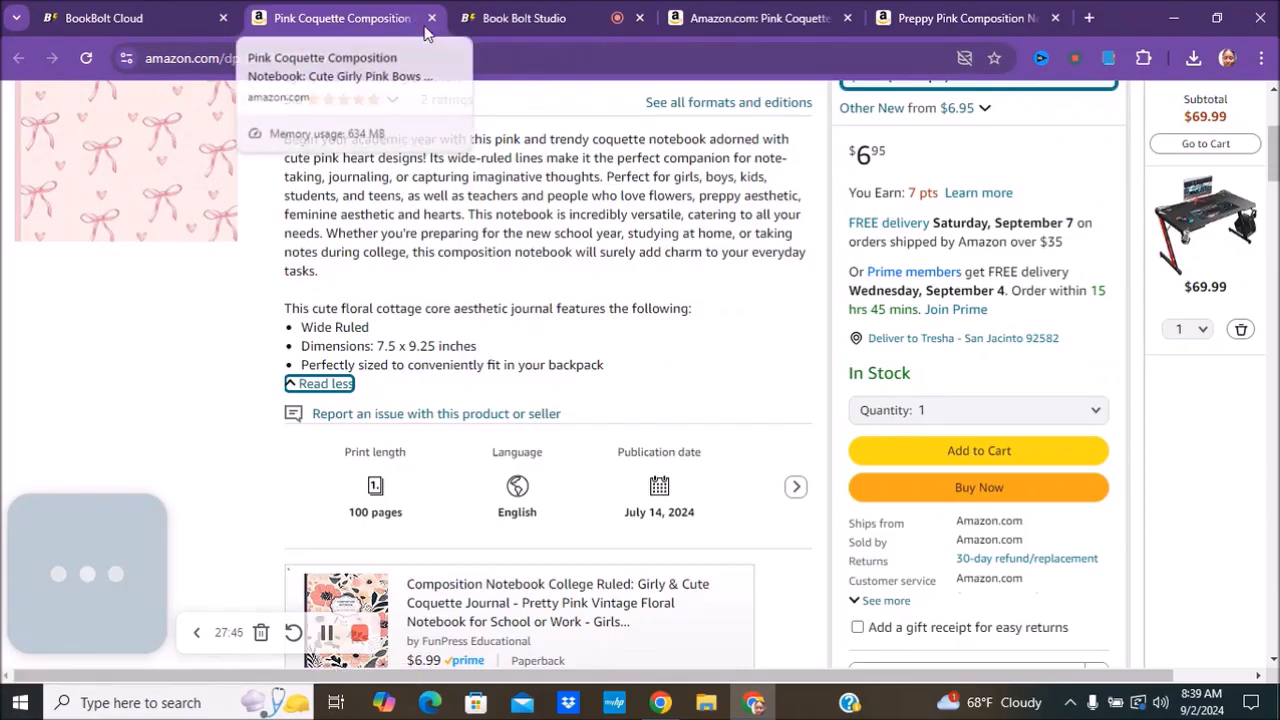
Return to Book Bolt Studio and search Pixabay for "bows" with the color filter set to Pink
click(515, 18)
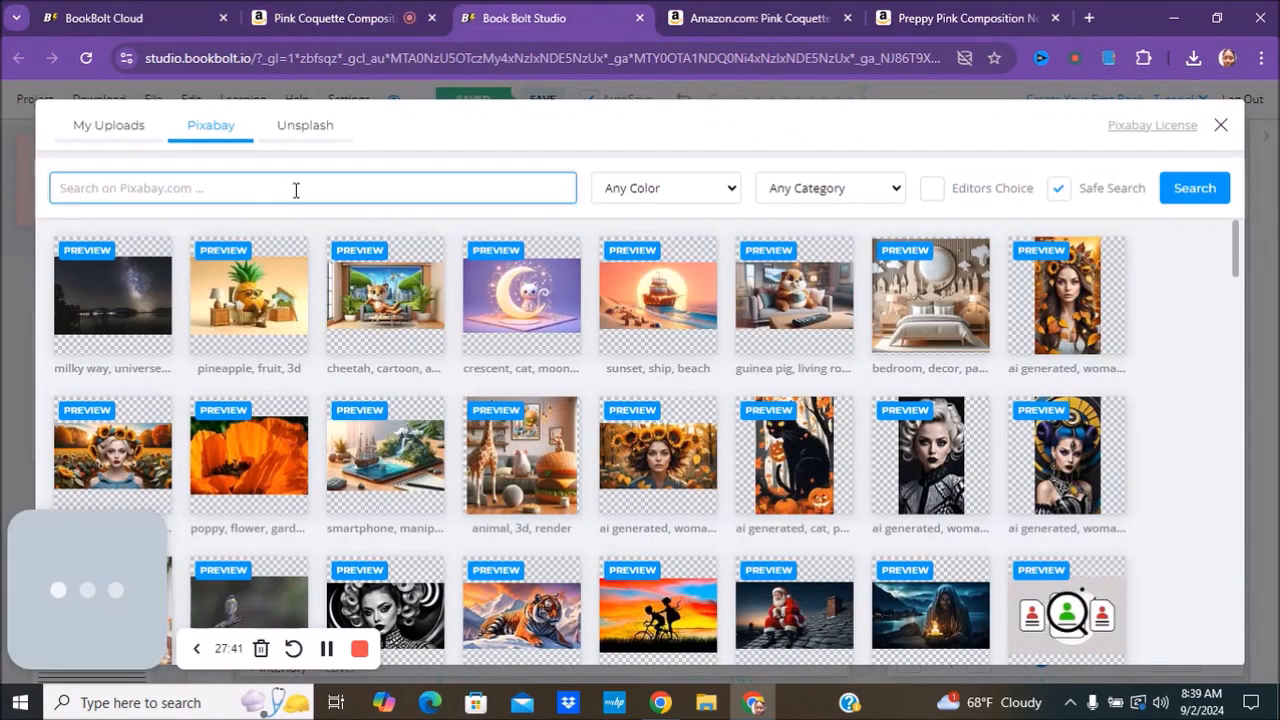
text(bo)
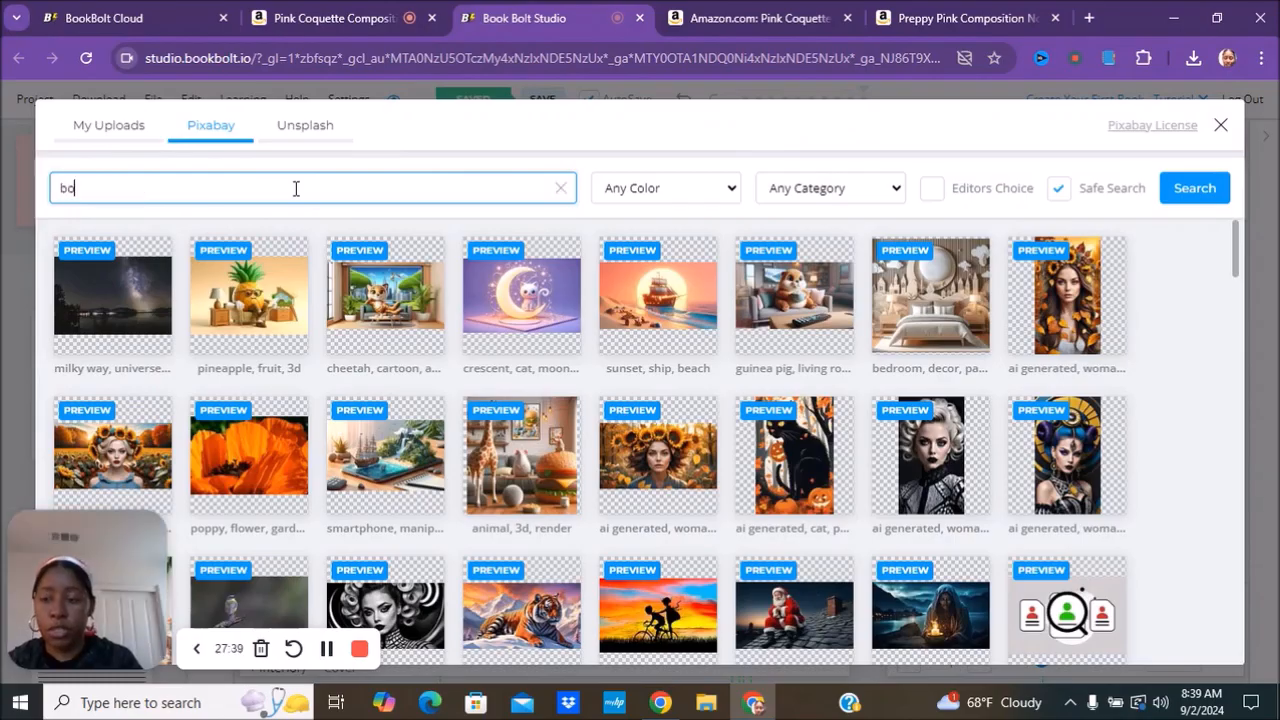
text(ws)
click(625, 190)
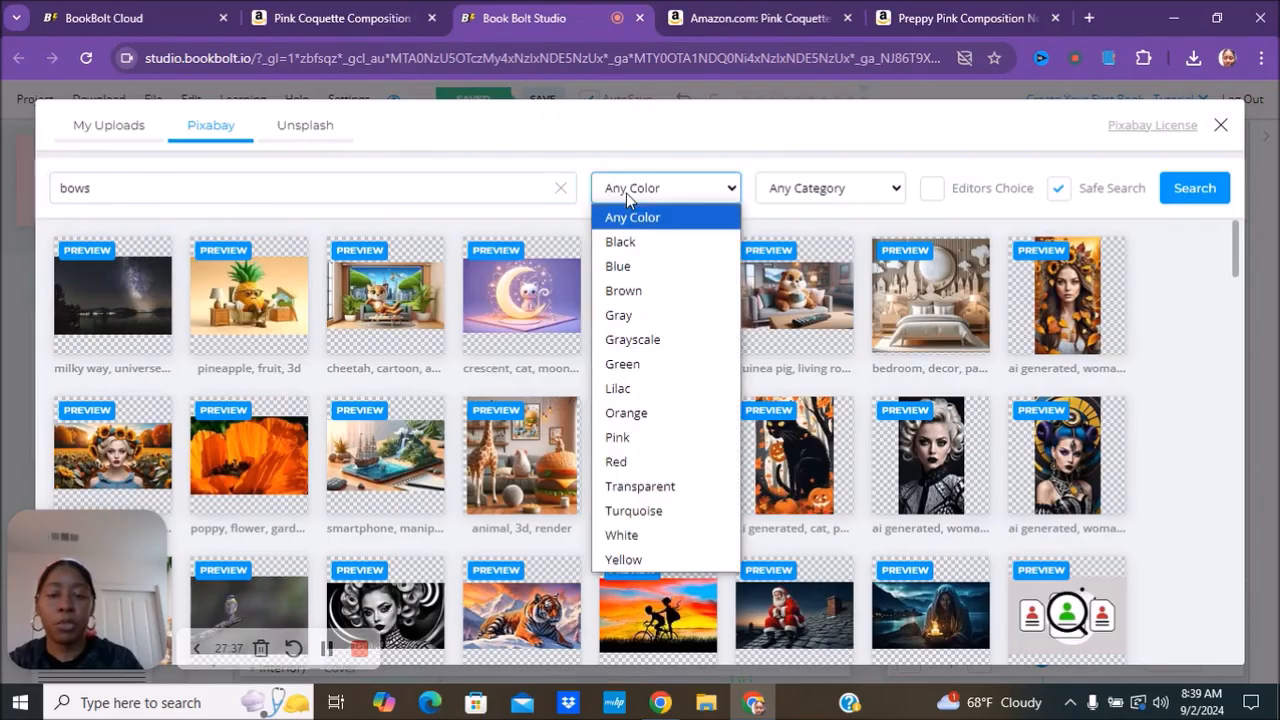
click(617, 437)
click(1194, 188)
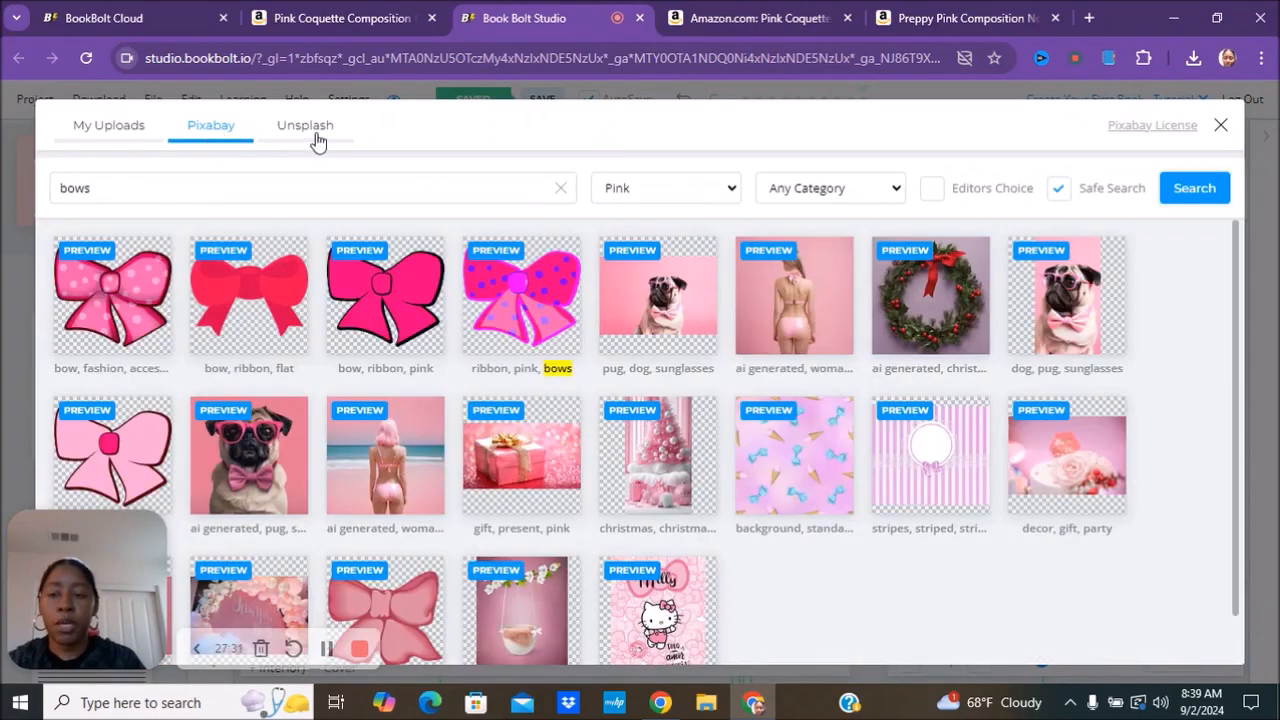
Add the light pink polka-dot bow from the Pixabay results, shrink it and place it in the front cover's upper corner near the spine
click(310, 130)
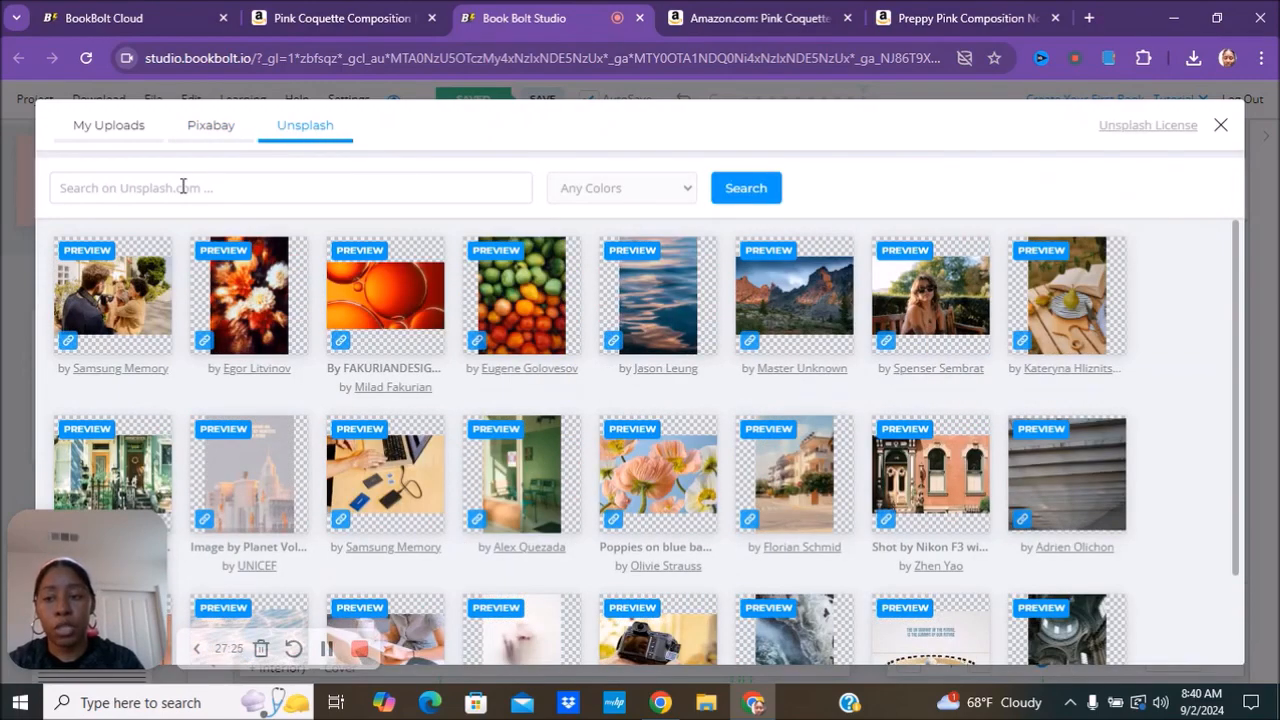
click(195, 128)
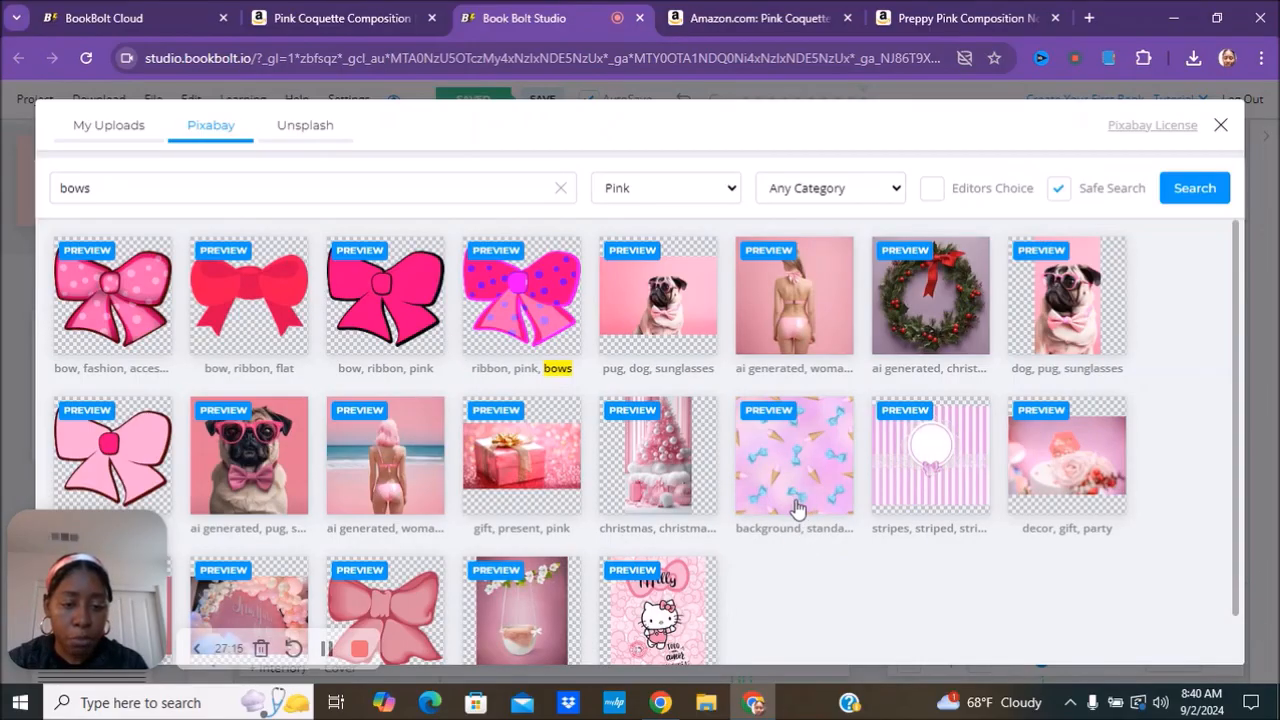
scroll(717, 412, down, 1)
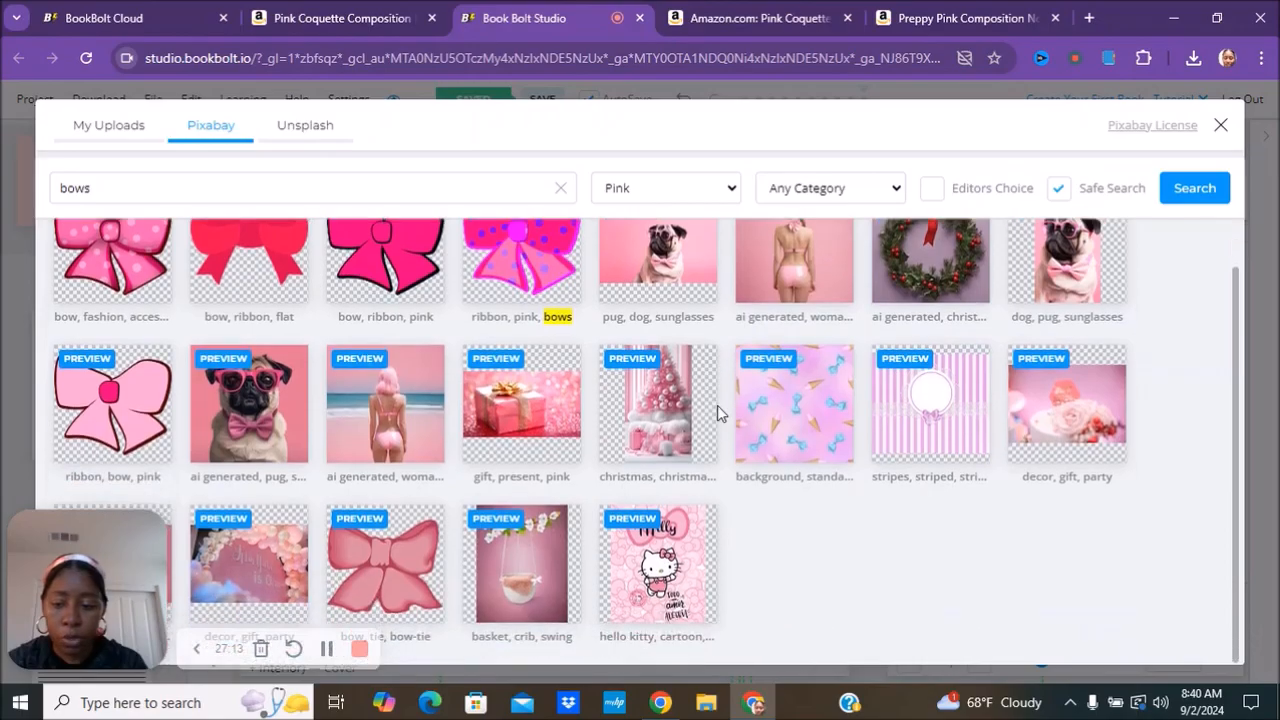
scroll(134, 343, up, 1)
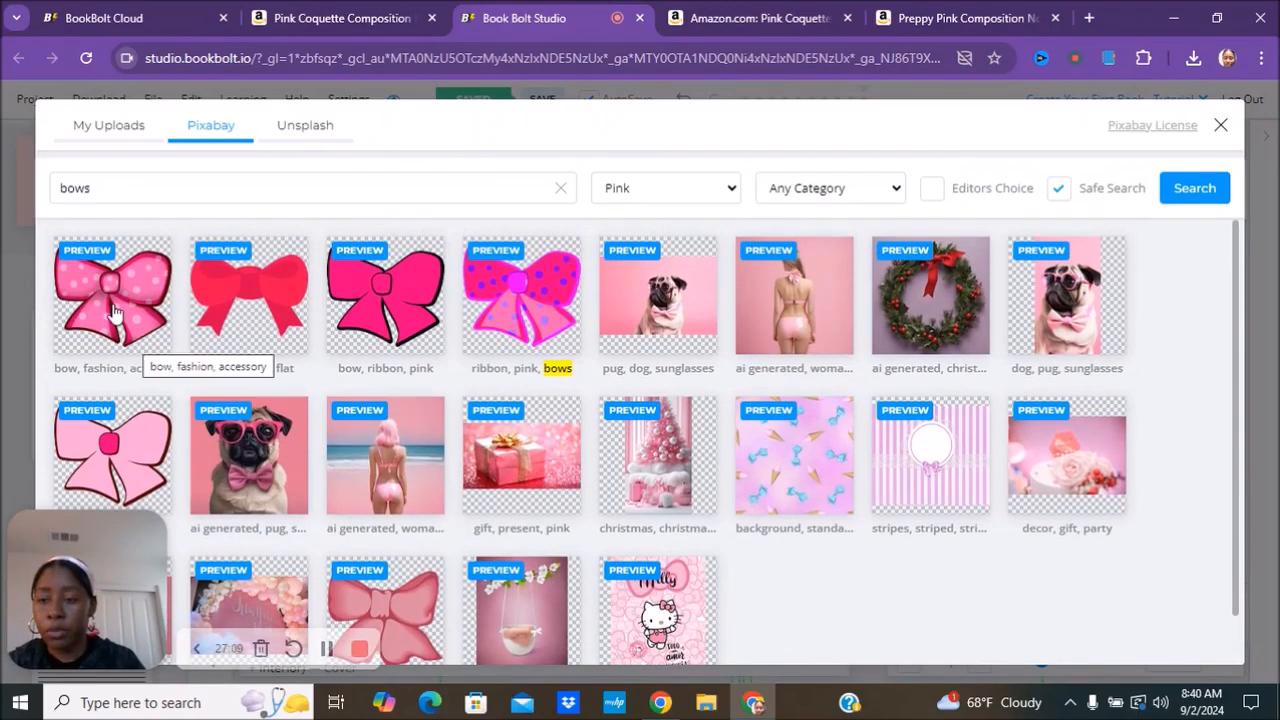
click(108, 313)
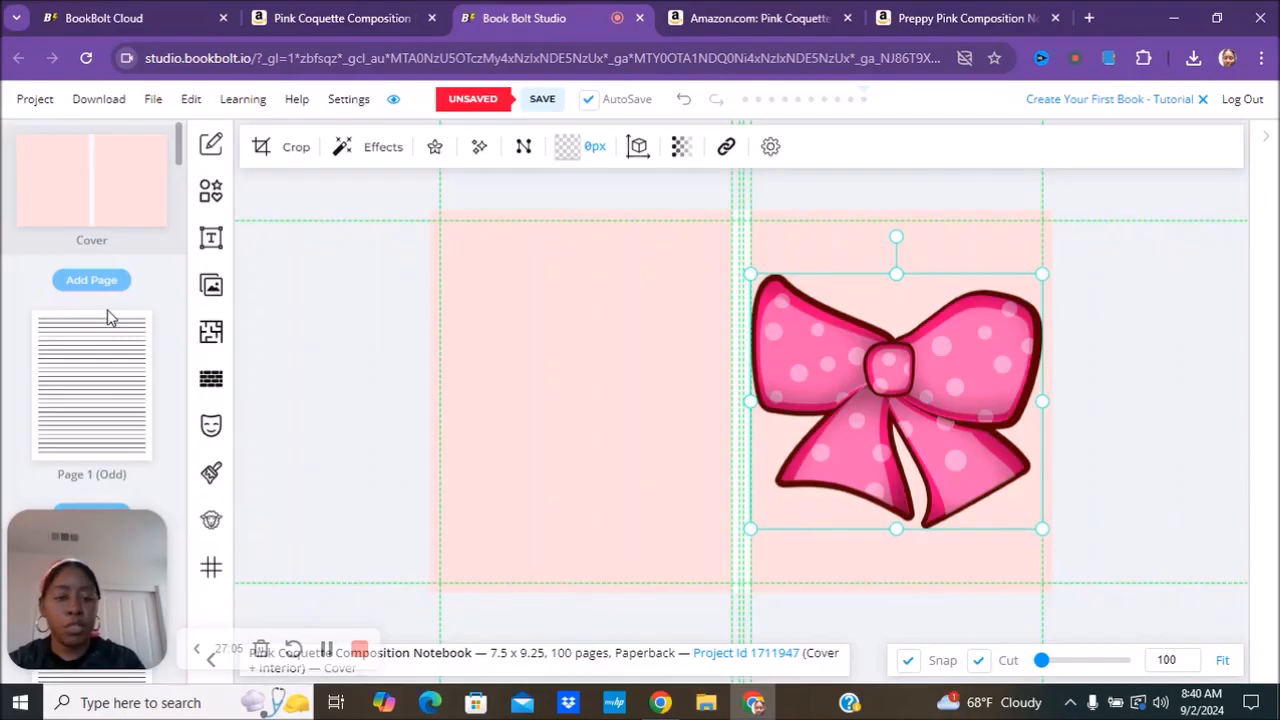
drag(1040, 277, 805, 273)
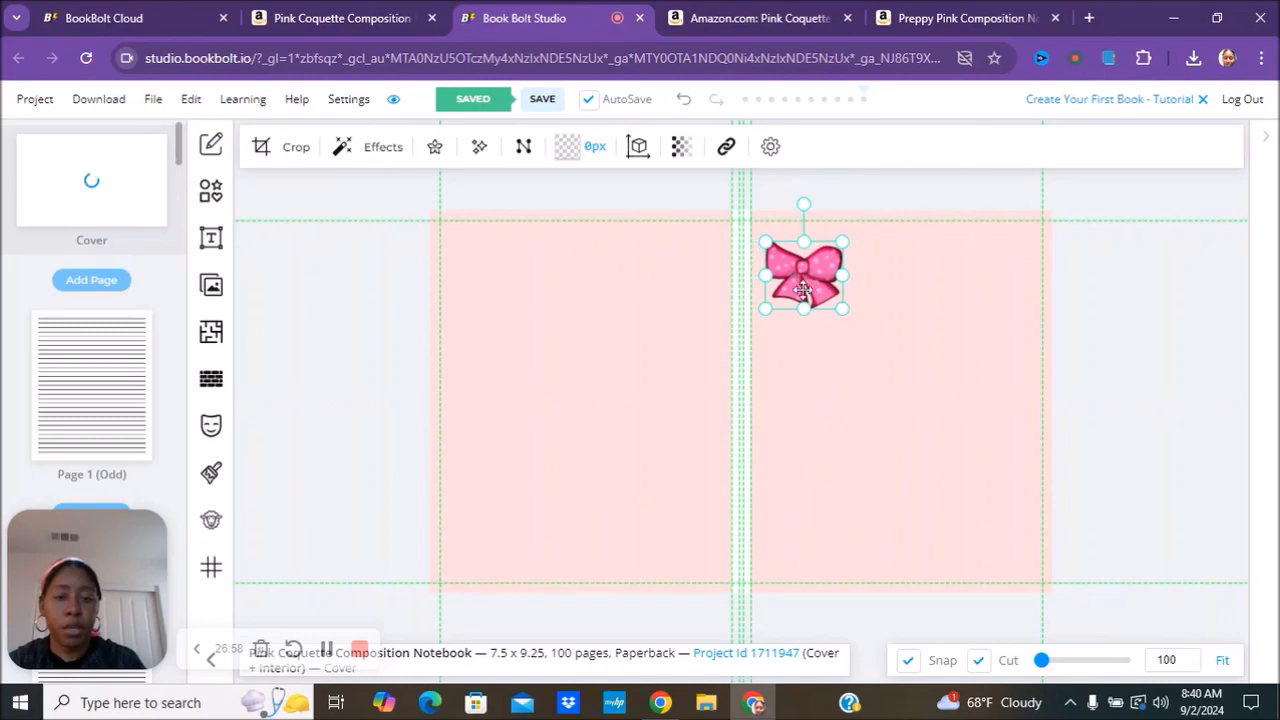
click(806, 349)
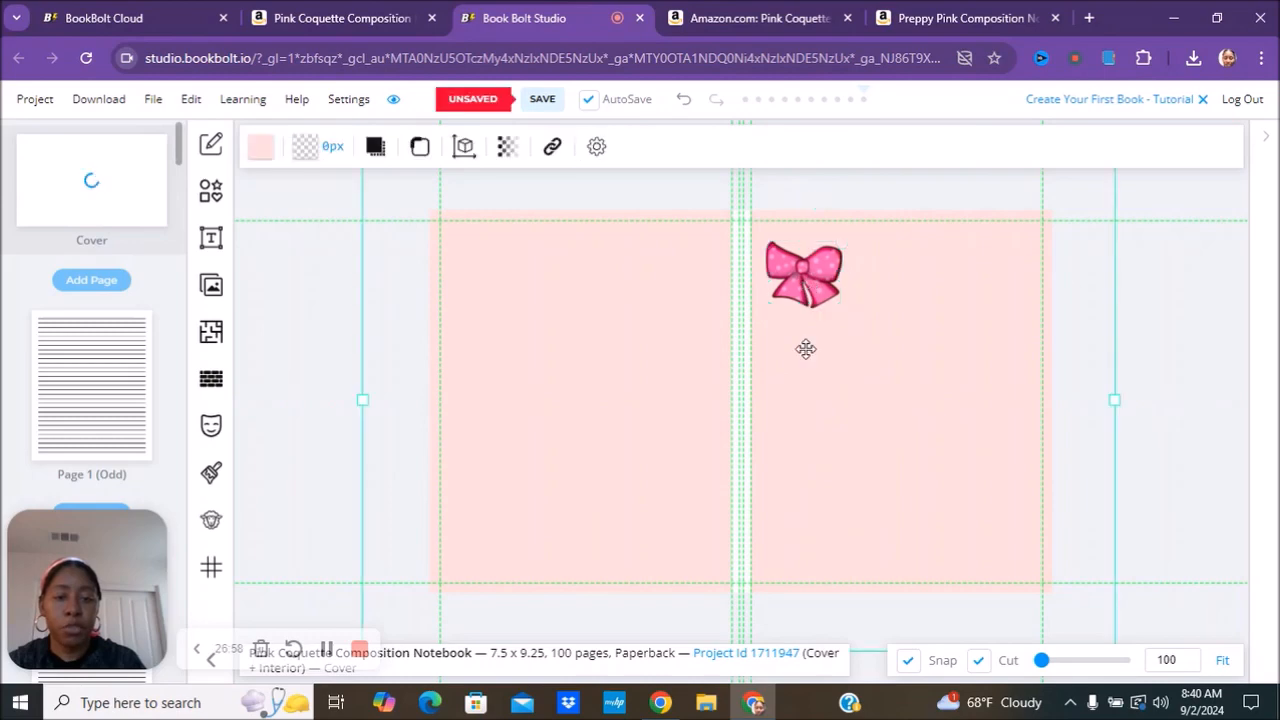
Duplicate the pink polka-dot bow and place a smaller copy below it near the spine
right_click(804, 280)
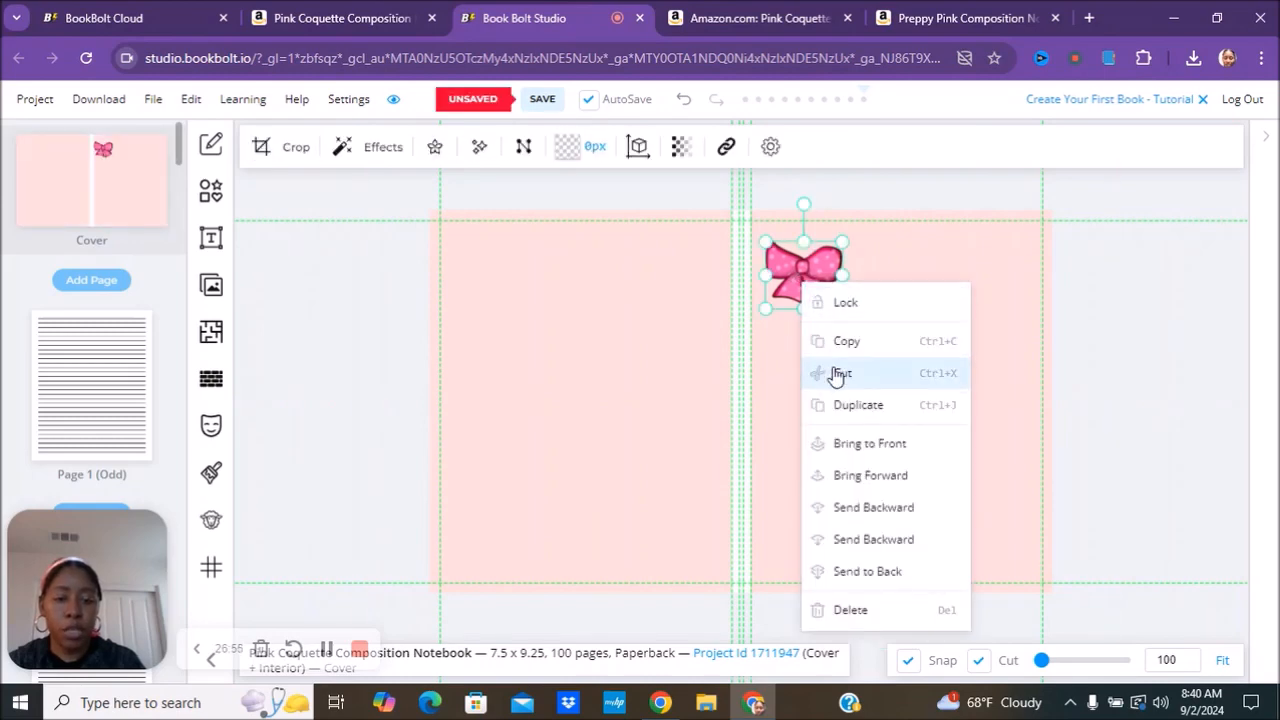
click(853, 406)
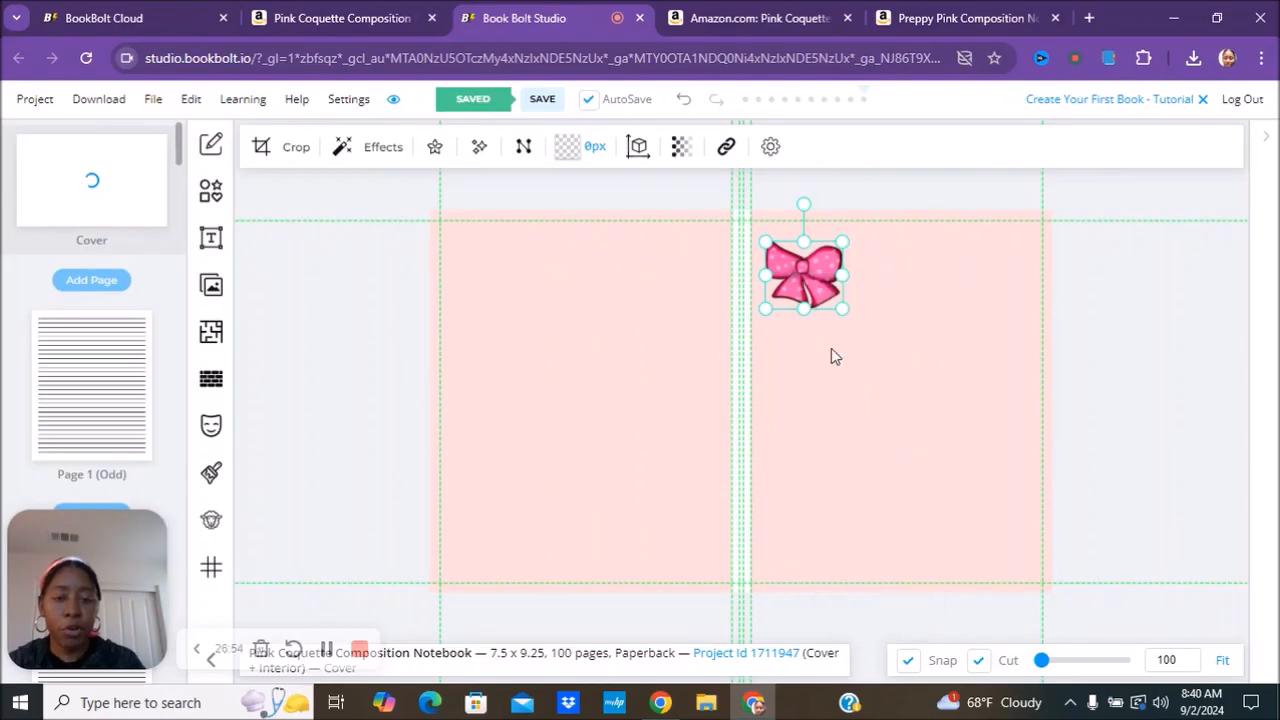
drag(798, 265, 811, 413)
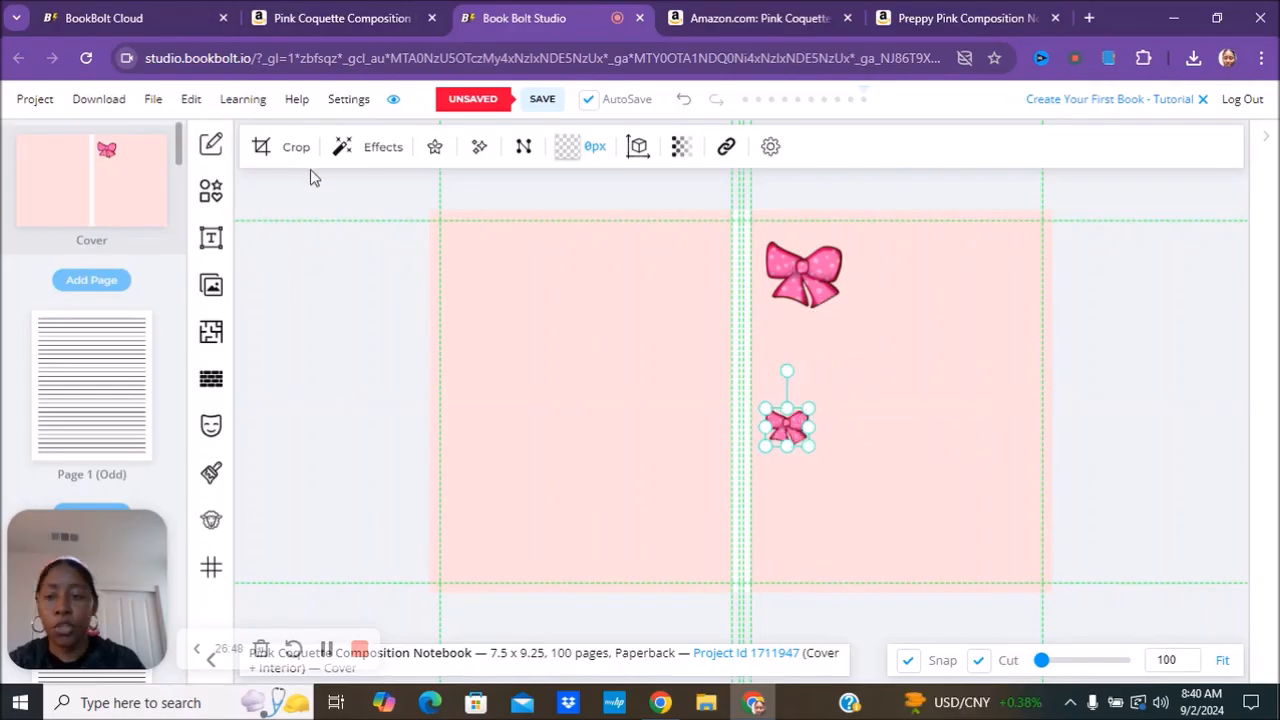
Add the pink Pixabay bow with purple dots, shrink it and place it in the front cover's lower outer corner
click(211, 287)
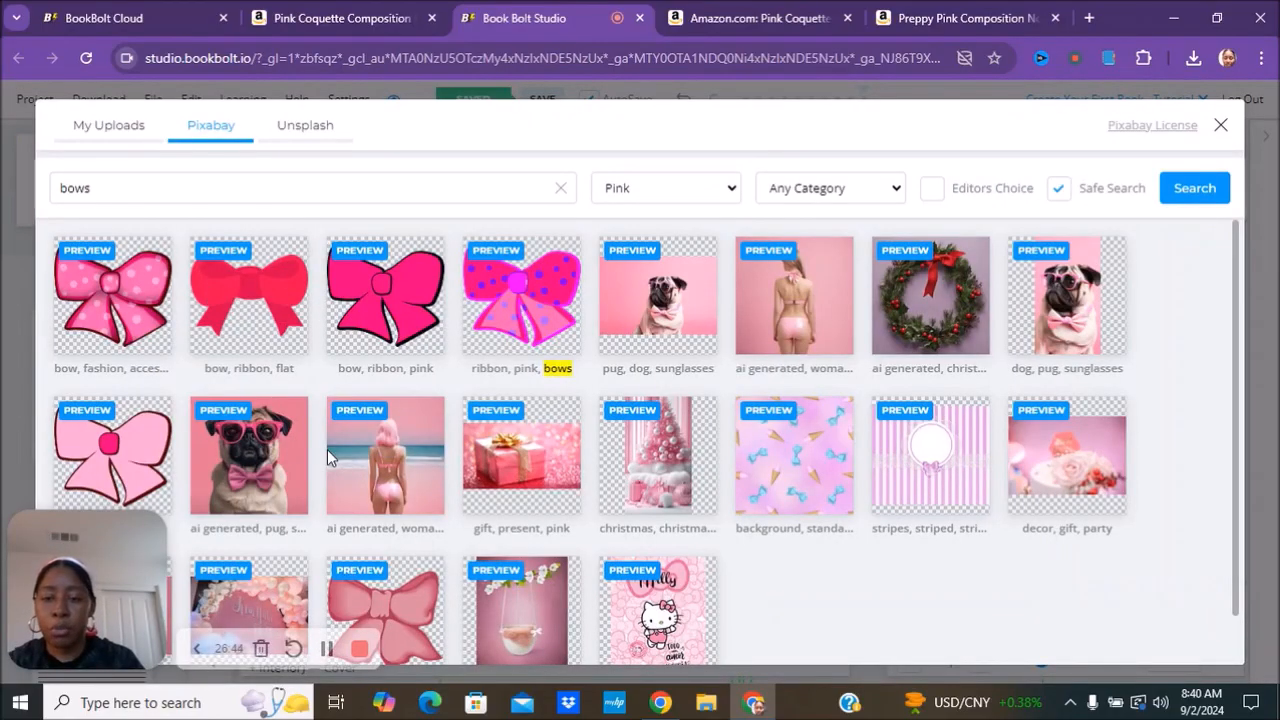
click(478, 320)
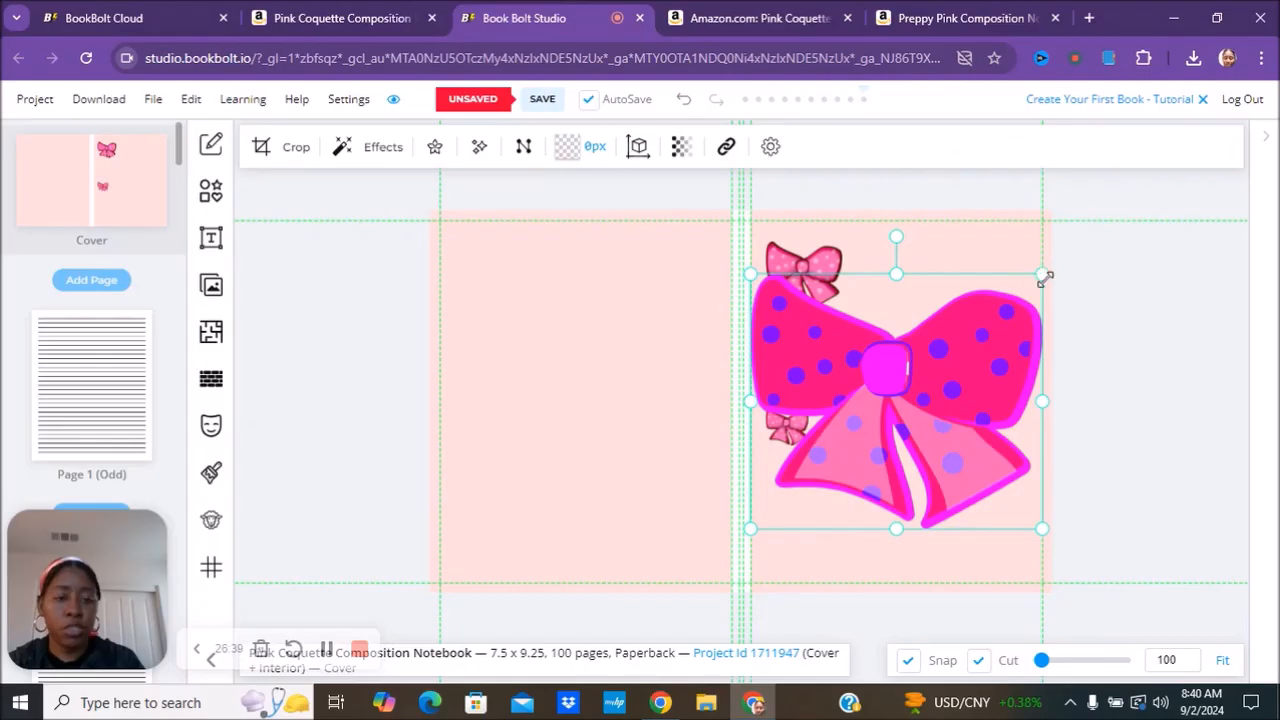
drag(1043, 272, 824, 466)
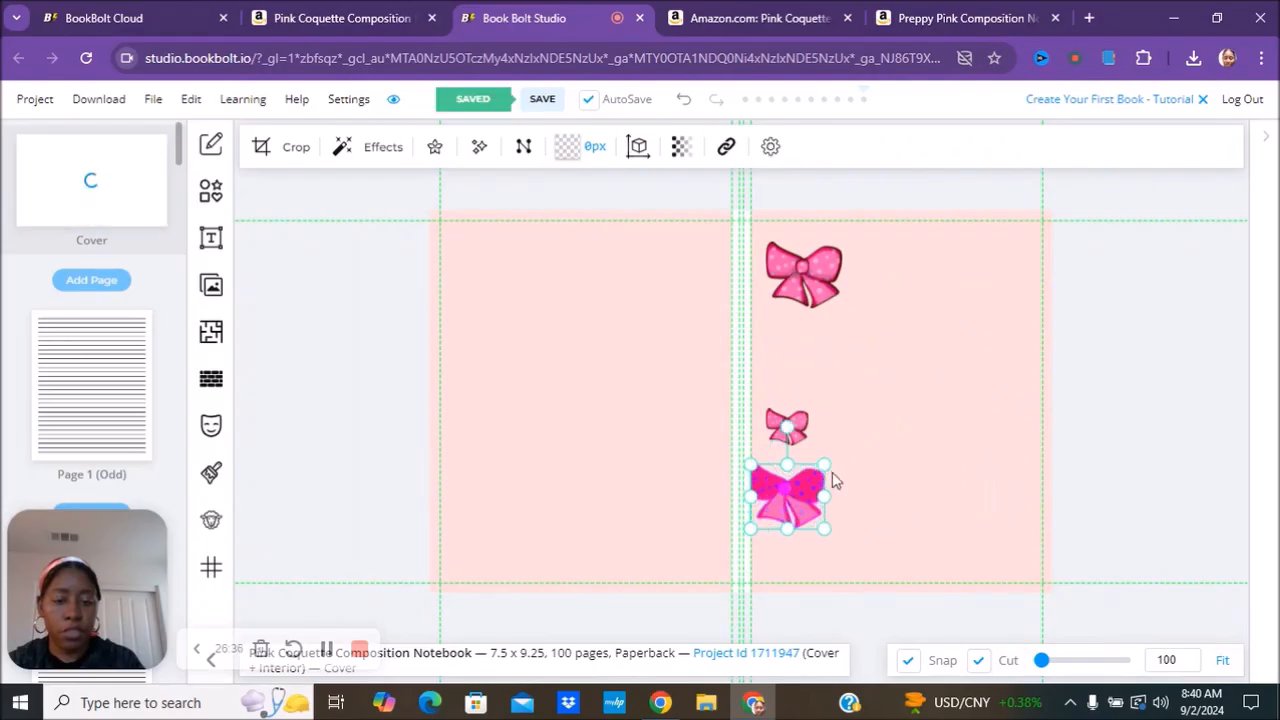
drag(787, 489, 973, 528)
Duplicate the purple-dotted bow into the lower corner near the spine and the small pink bow into the front cover's upper outer corner
right_click(973, 528)
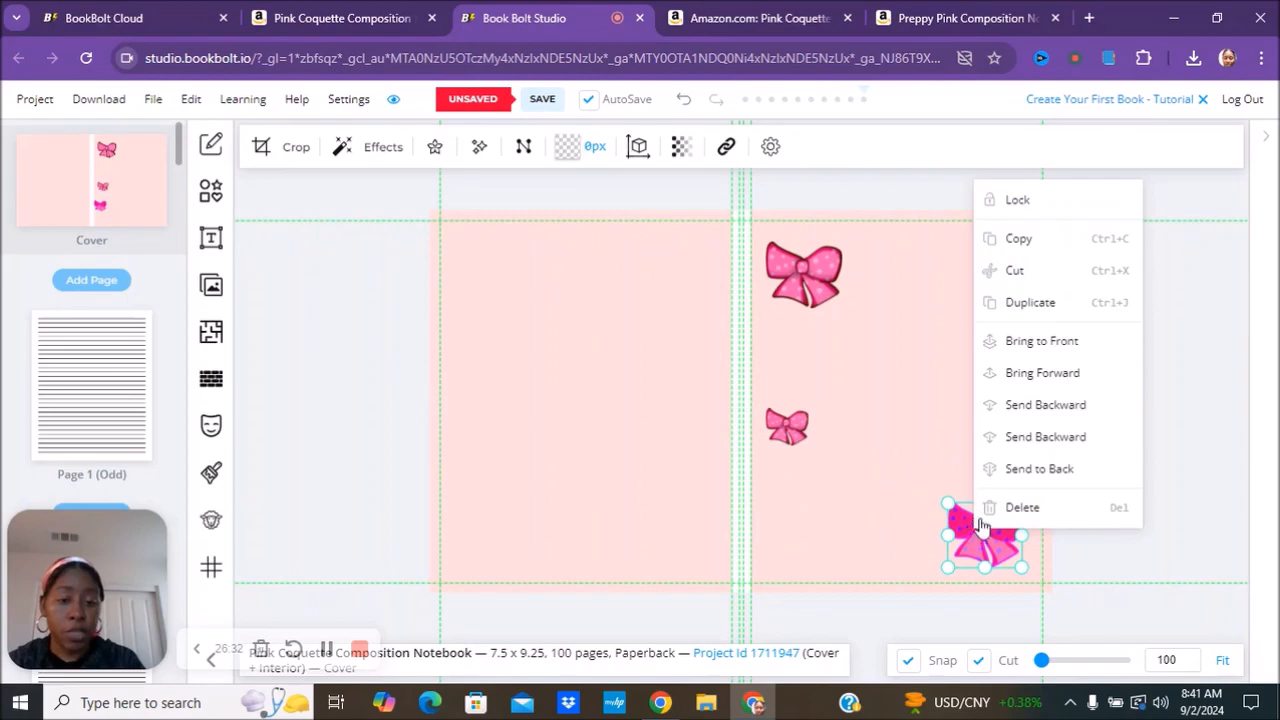
click(1022, 303)
drag(987, 501, 818, 488)
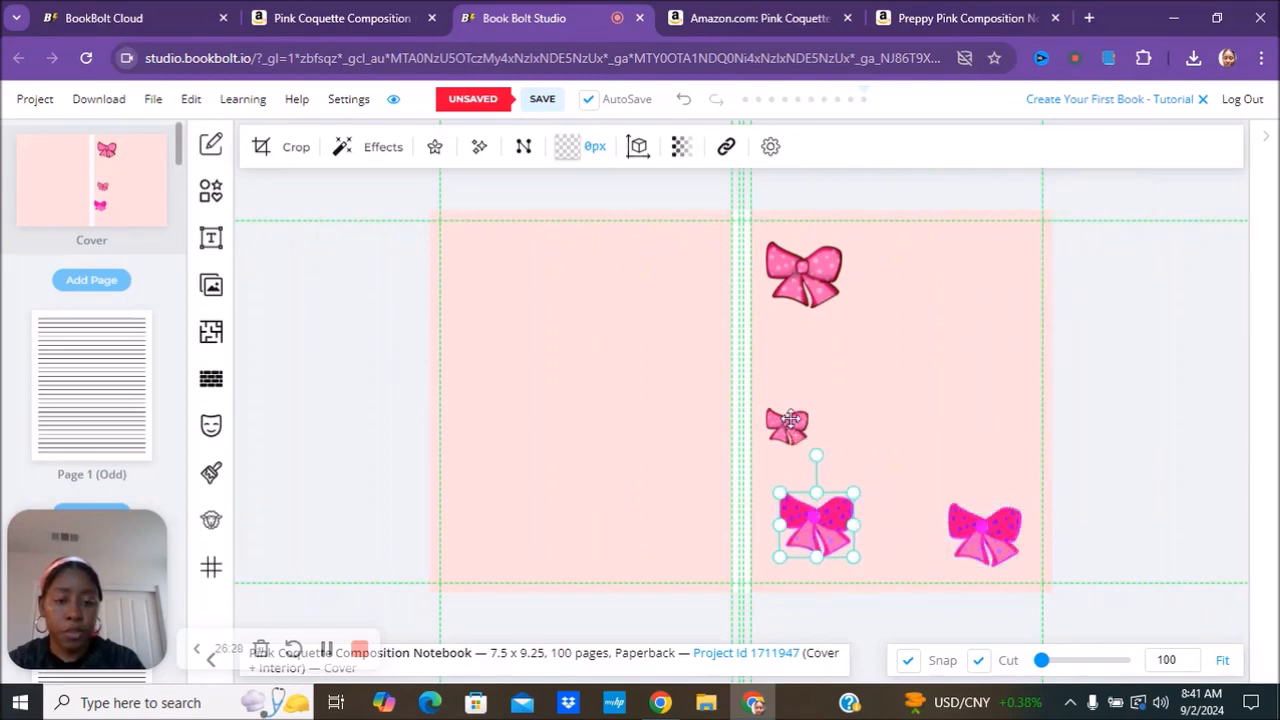
right_click(788, 422)
click(835, 210)
drag(835, 387, 1016, 232)
Duplicate the purple-dotted bow twice, placing one copy at the front cover's center and a smaller one just below it toward the outer edge
click(975, 533)
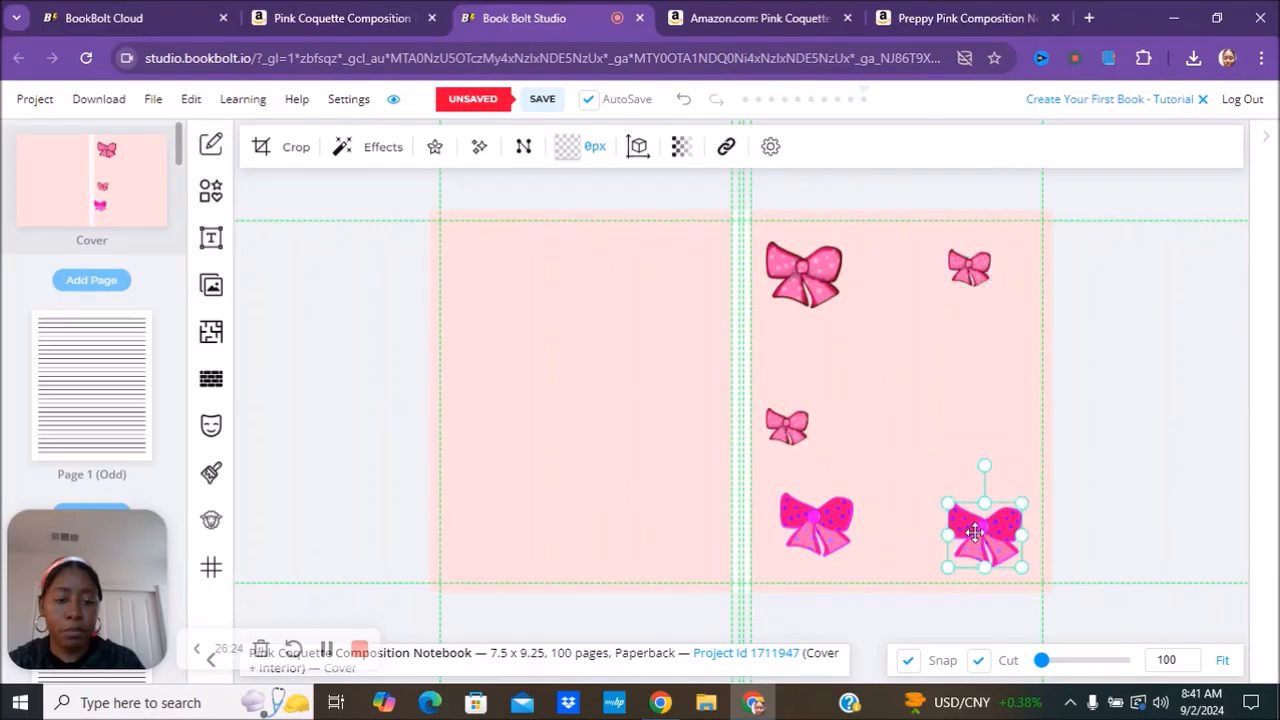
right_click(975, 533)
click(985, 347)
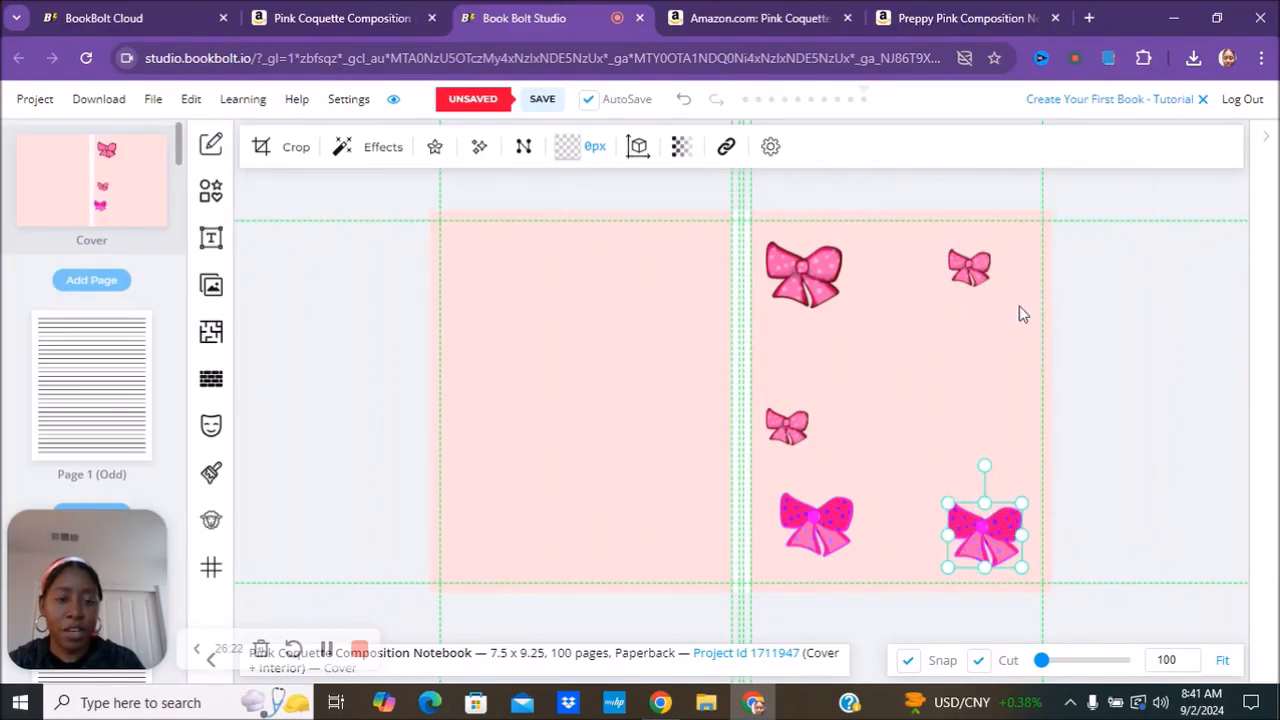
drag(972, 504, 884, 346)
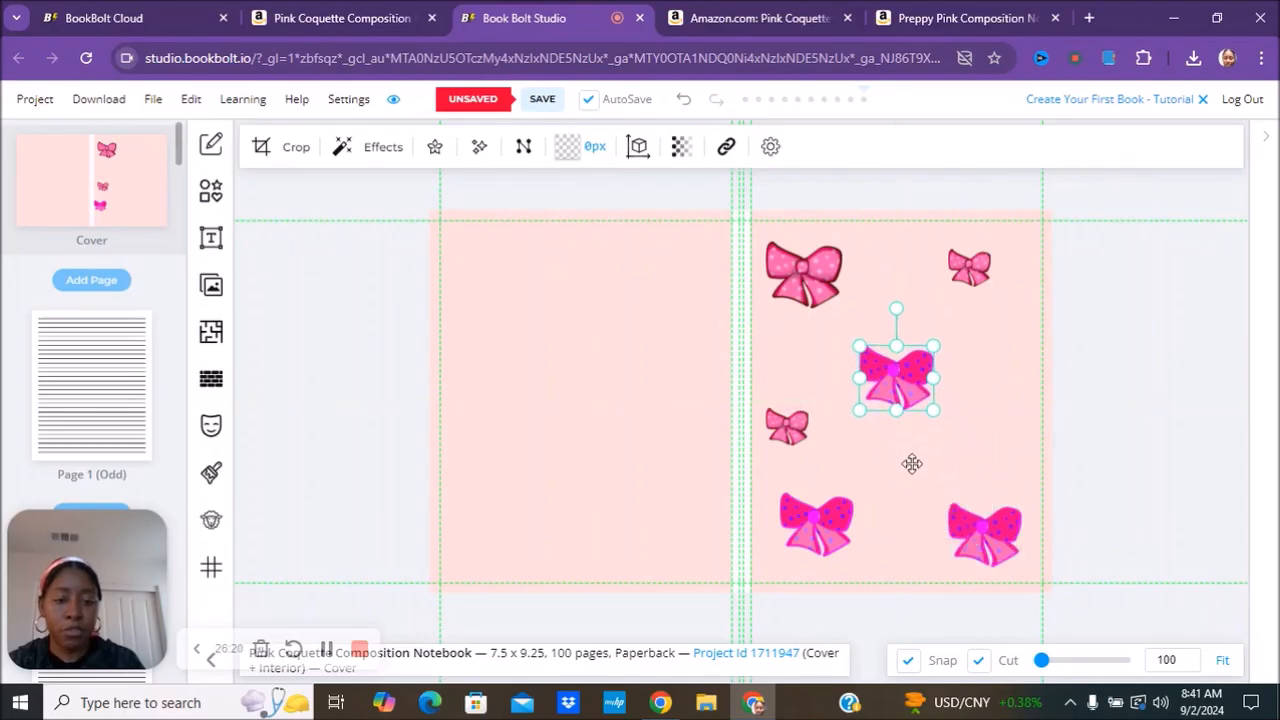
right_click(836, 535)
click(891, 308)
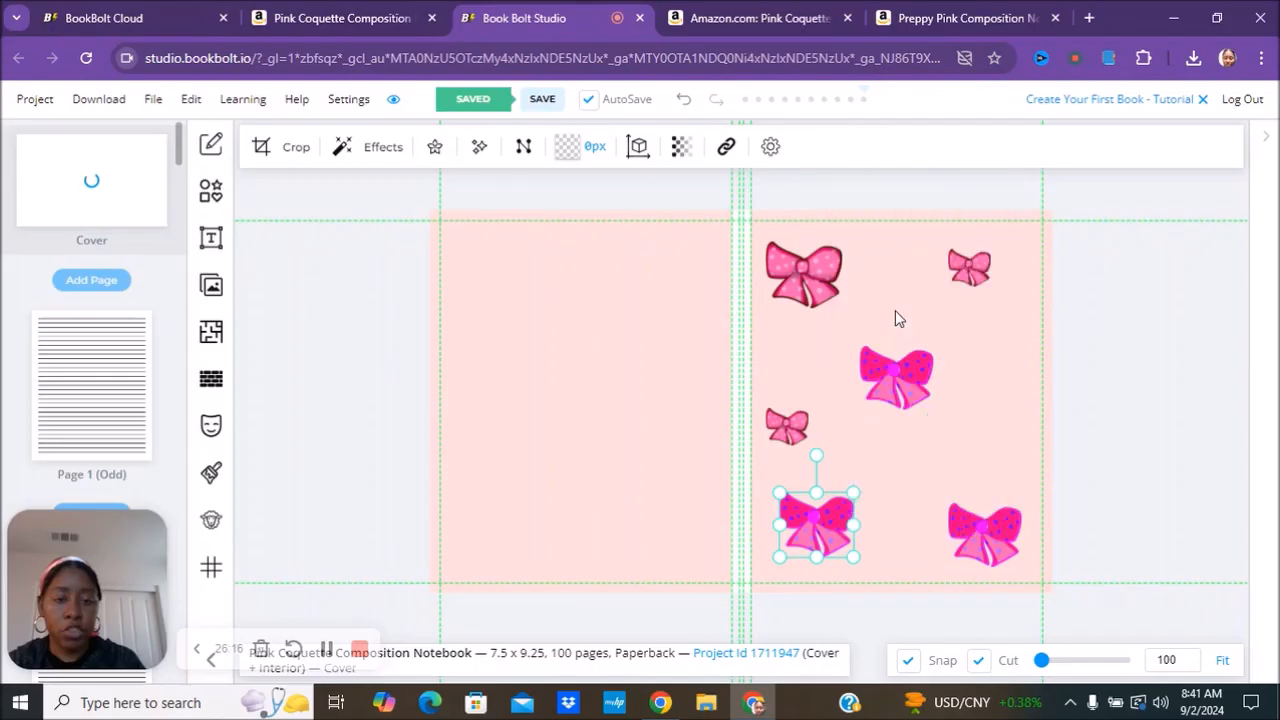
drag(879, 454, 949, 456)
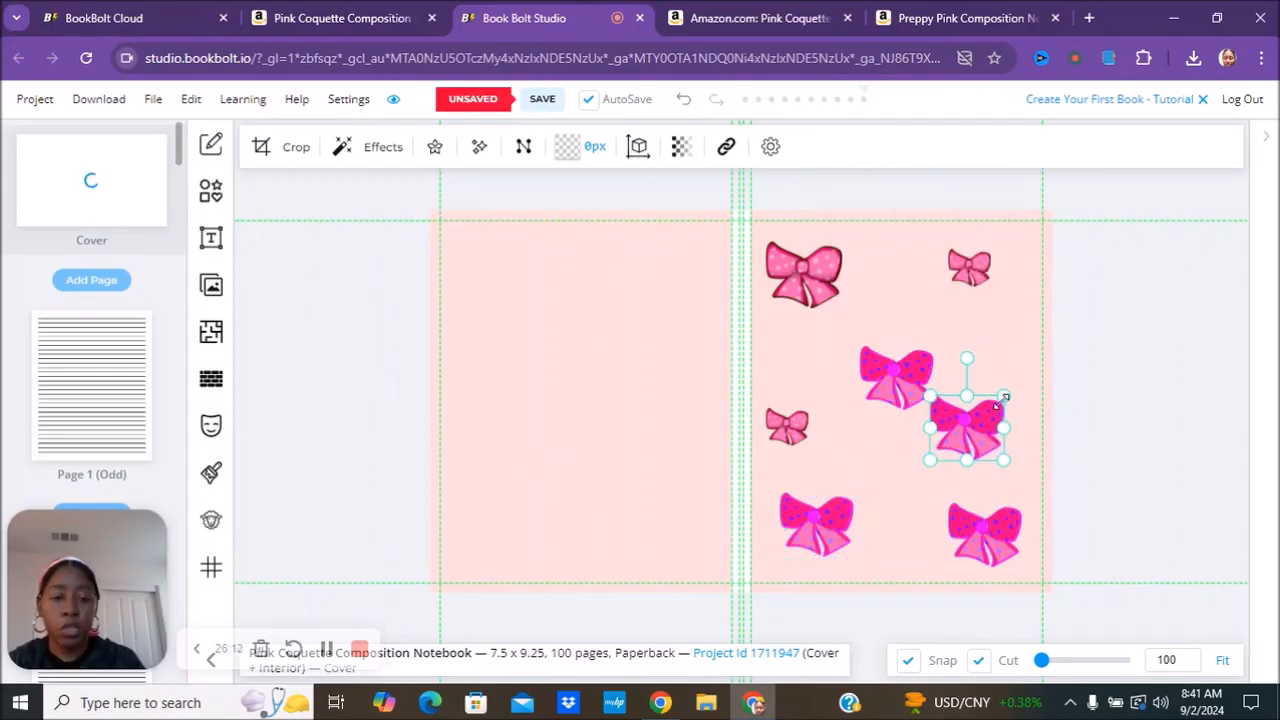
drag(974, 418, 971, 421)
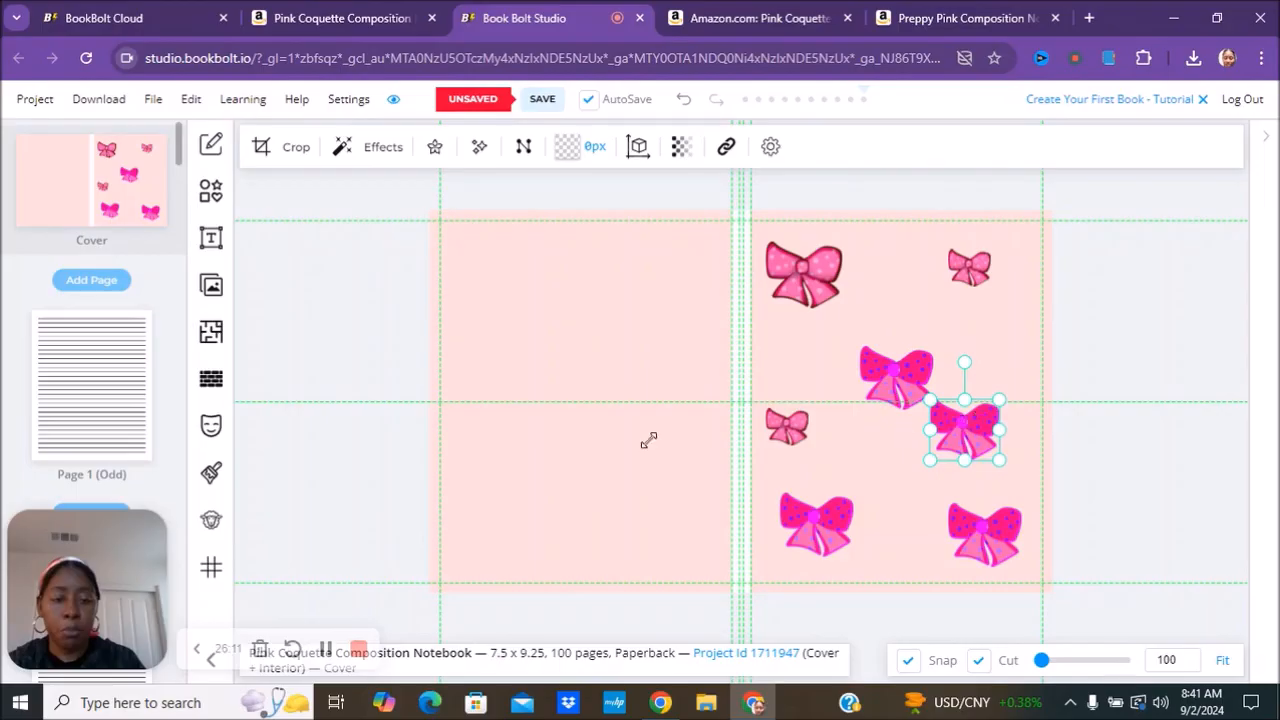
Create a repeating pattern from the large pink polka-dot bow in the front cover's upper corner
click(832, 273)
click(211, 379)
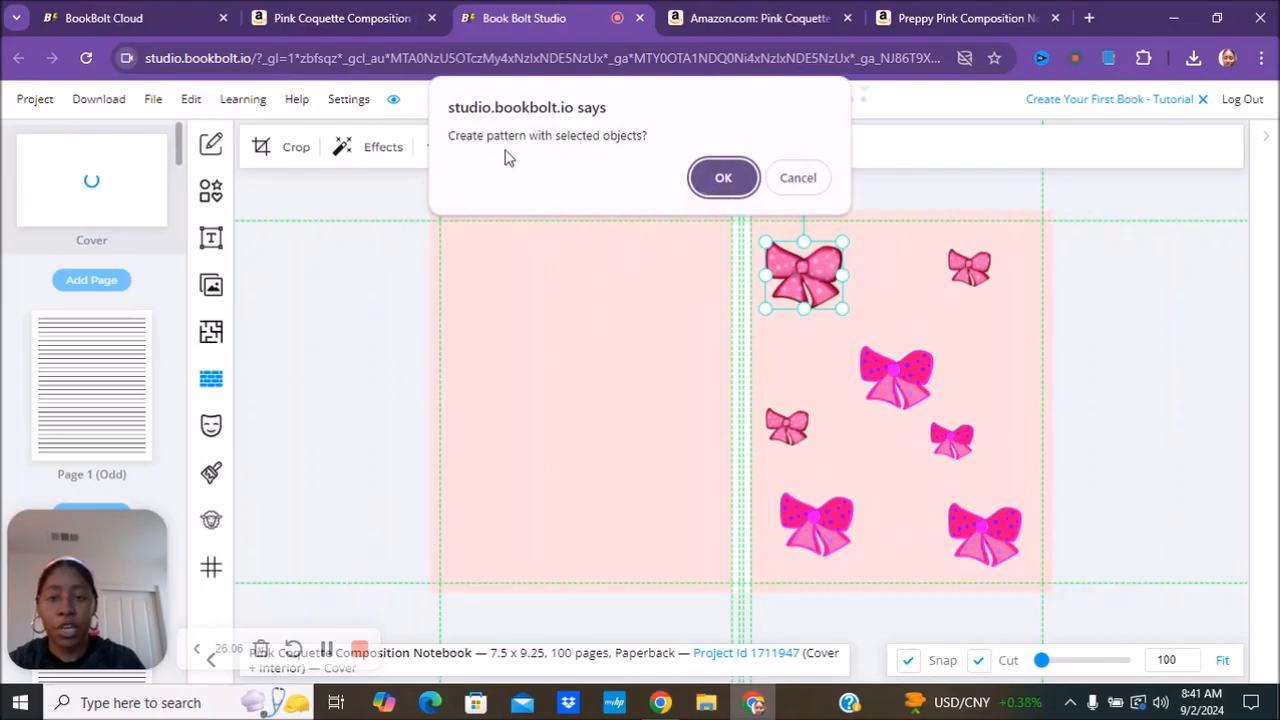
click(723, 178)
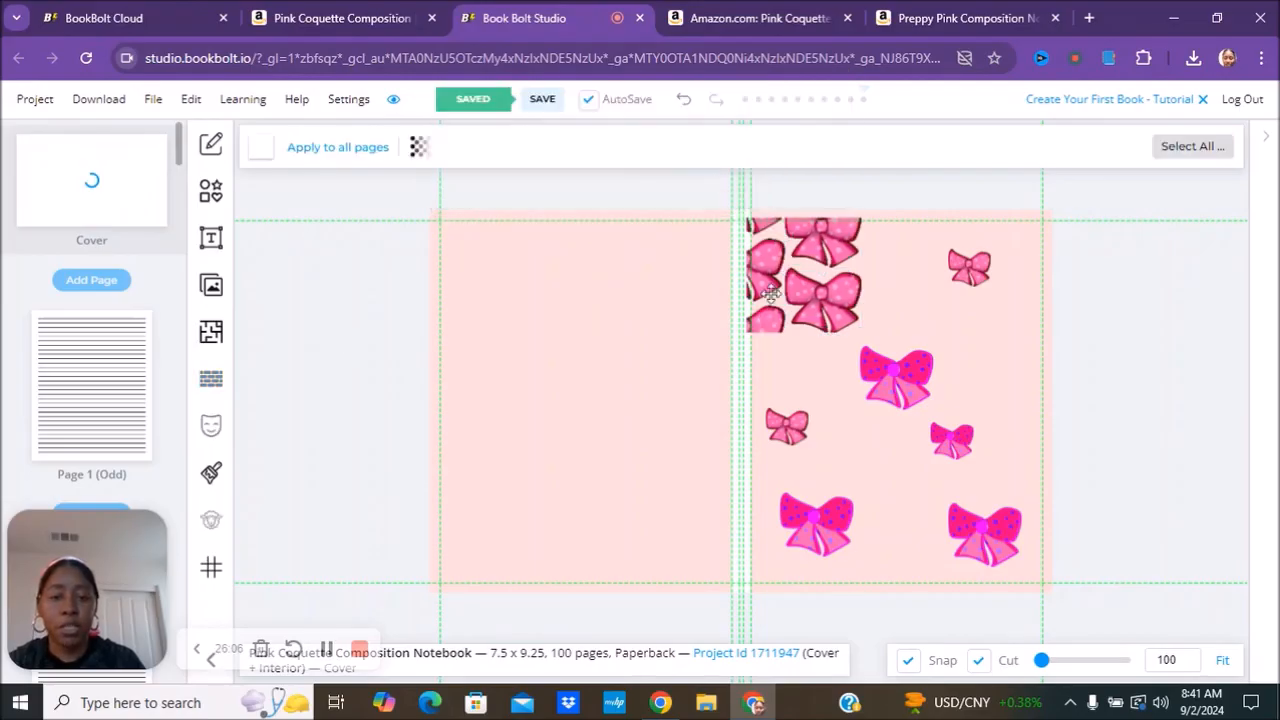
Enlarge the bow pattern and align it with the spine guide so it fills the whole front cover
drag(837, 356, 768, 260)
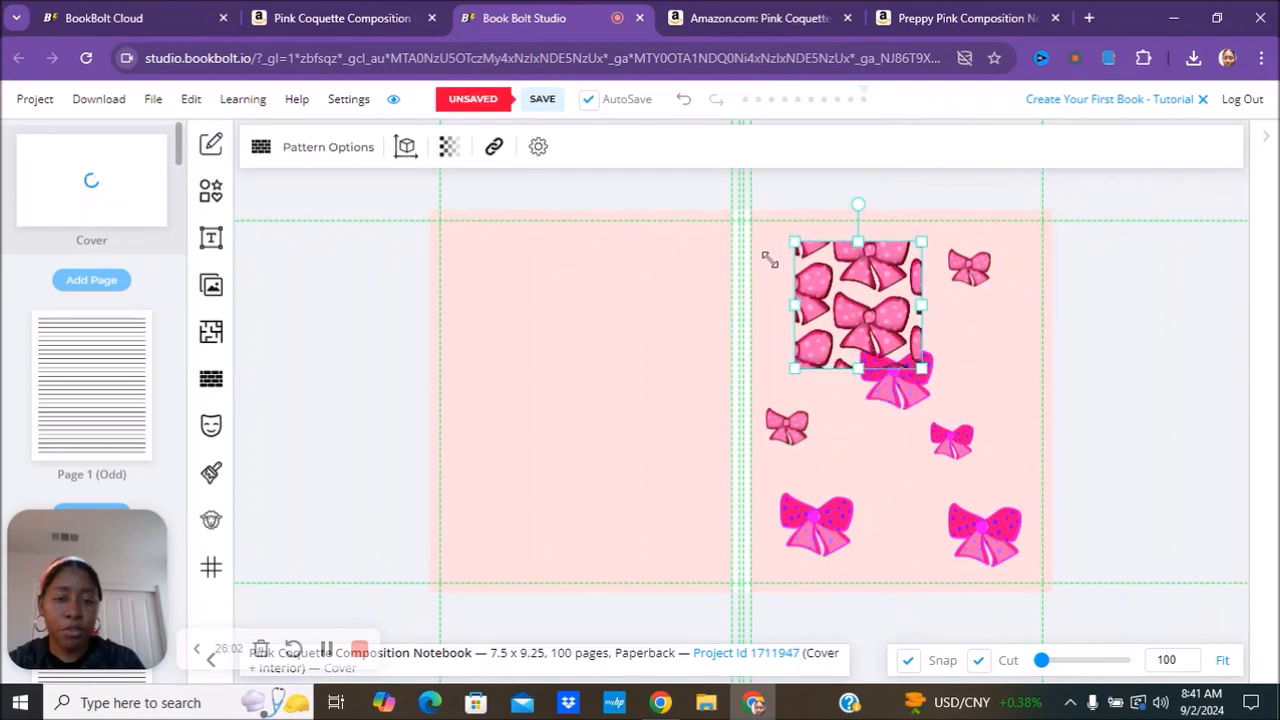
drag(921, 367, 885, 697)
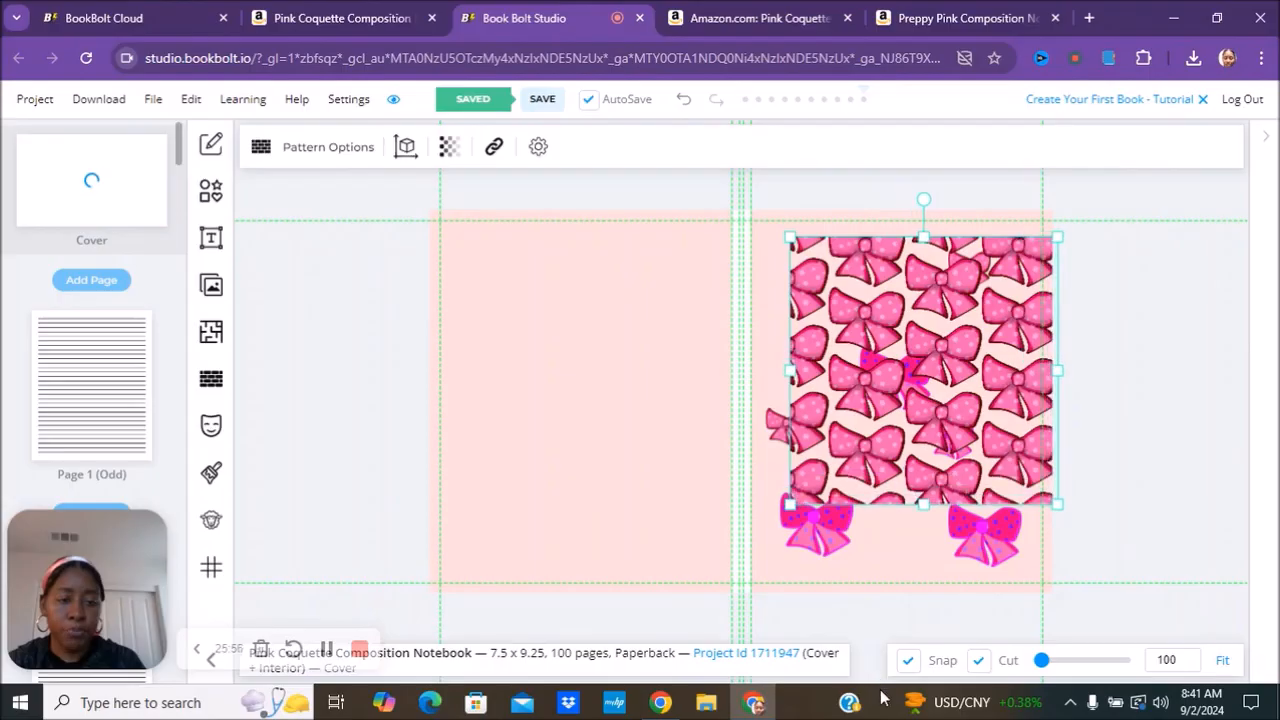
click(787, 505)
click(864, 504)
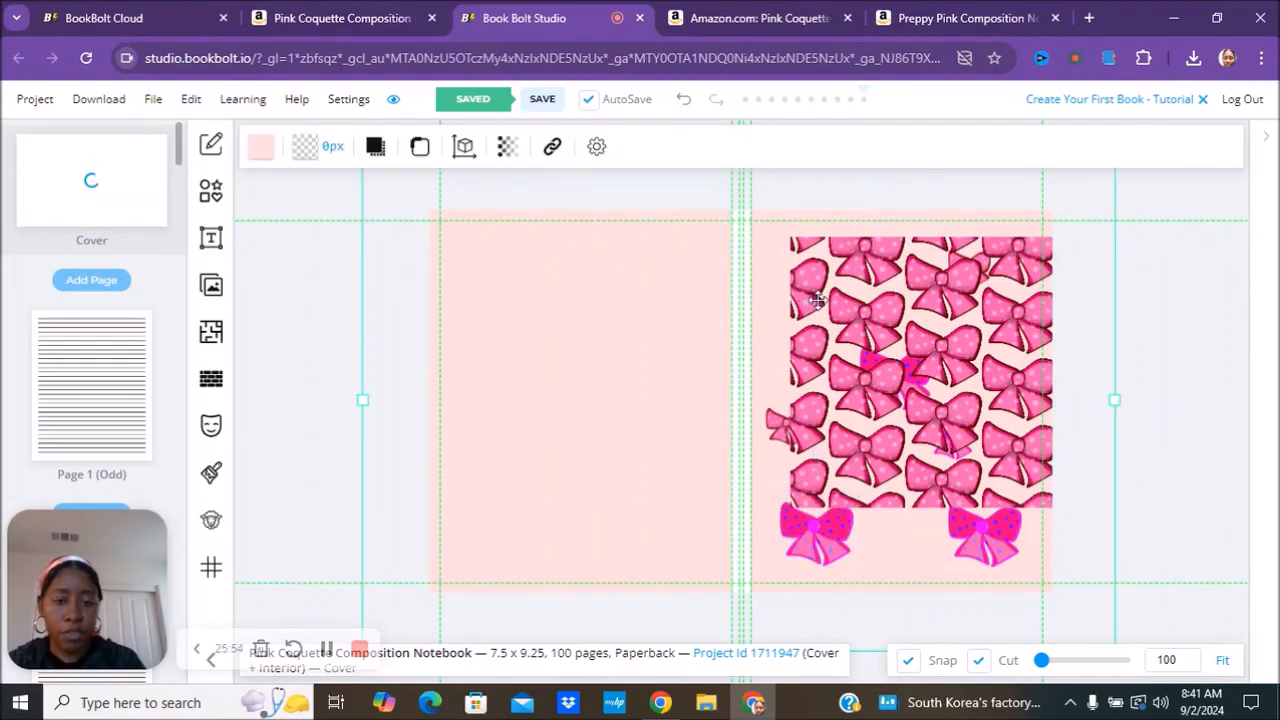
click(817, 300)
drag(789, 238, 722, 225)
drag(906, 508, 903, 588)
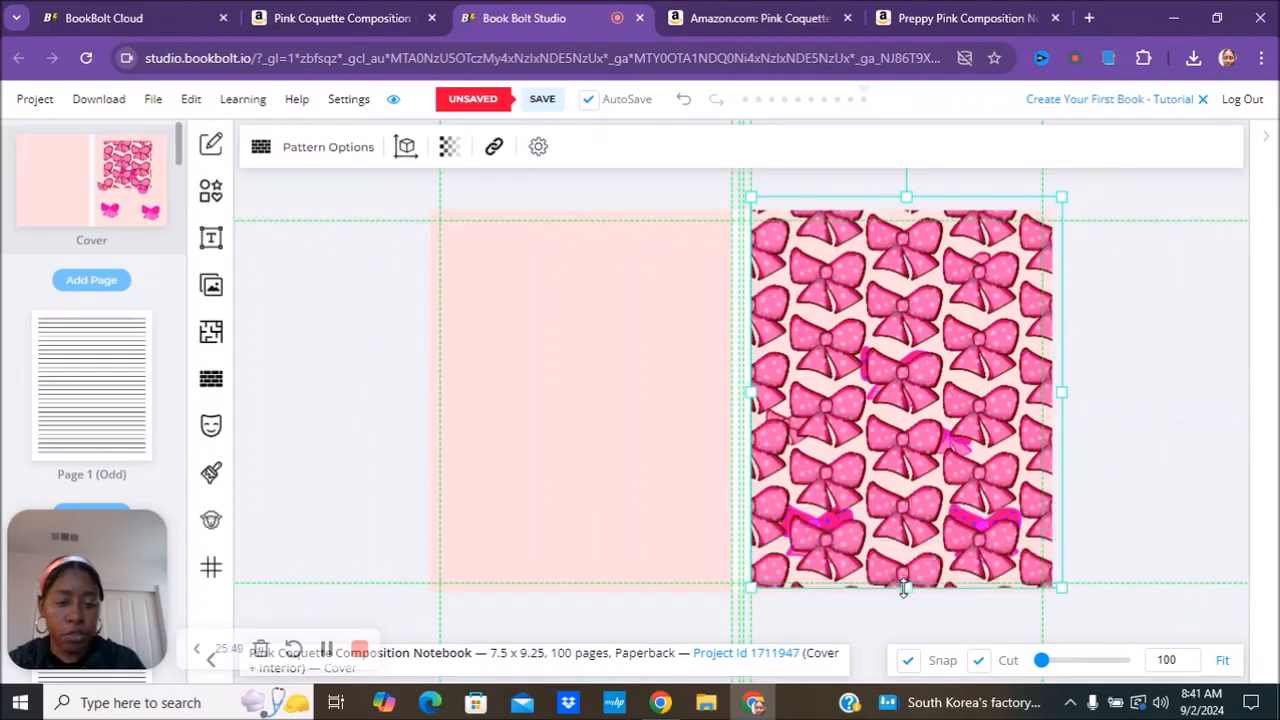
Move the bow pattern aside to delete the loose bows beneath it, and reposition it over the whole front cover
click(1155, 418)
drag(905, 375, 544, 351)
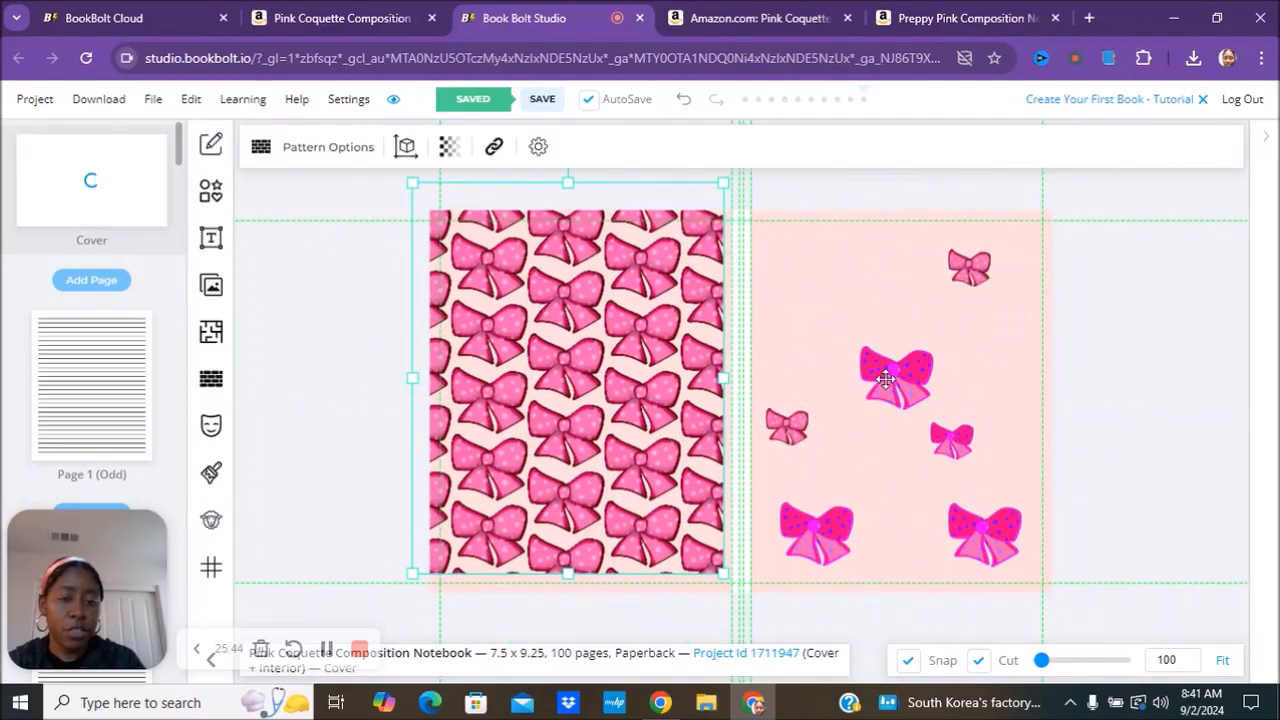
click(890, 386)
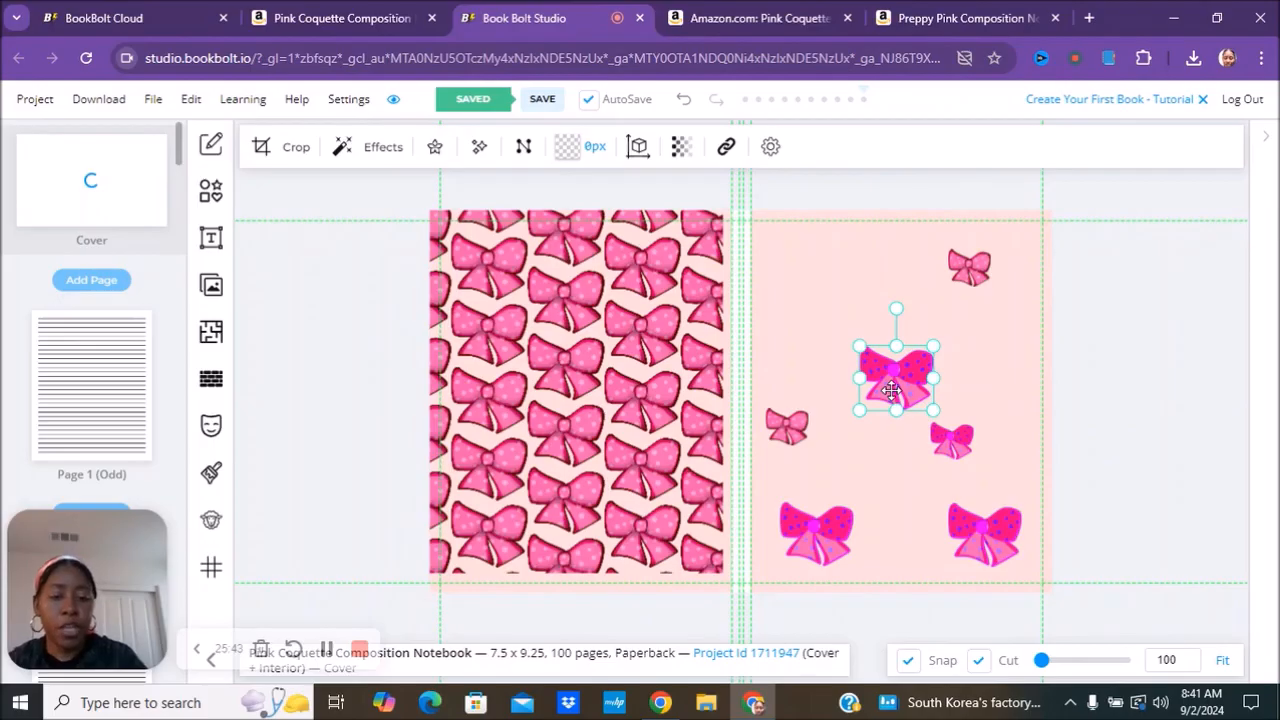
key(Delete)
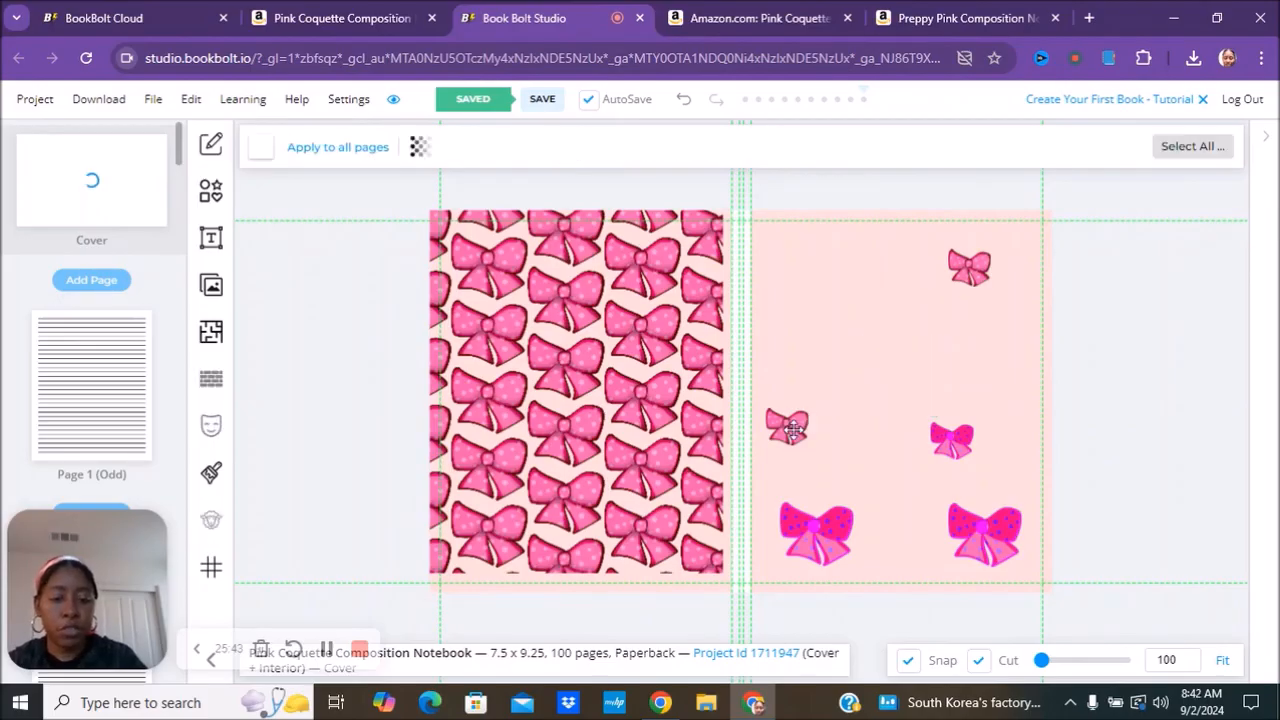
click(806, 536)
key(Delete)
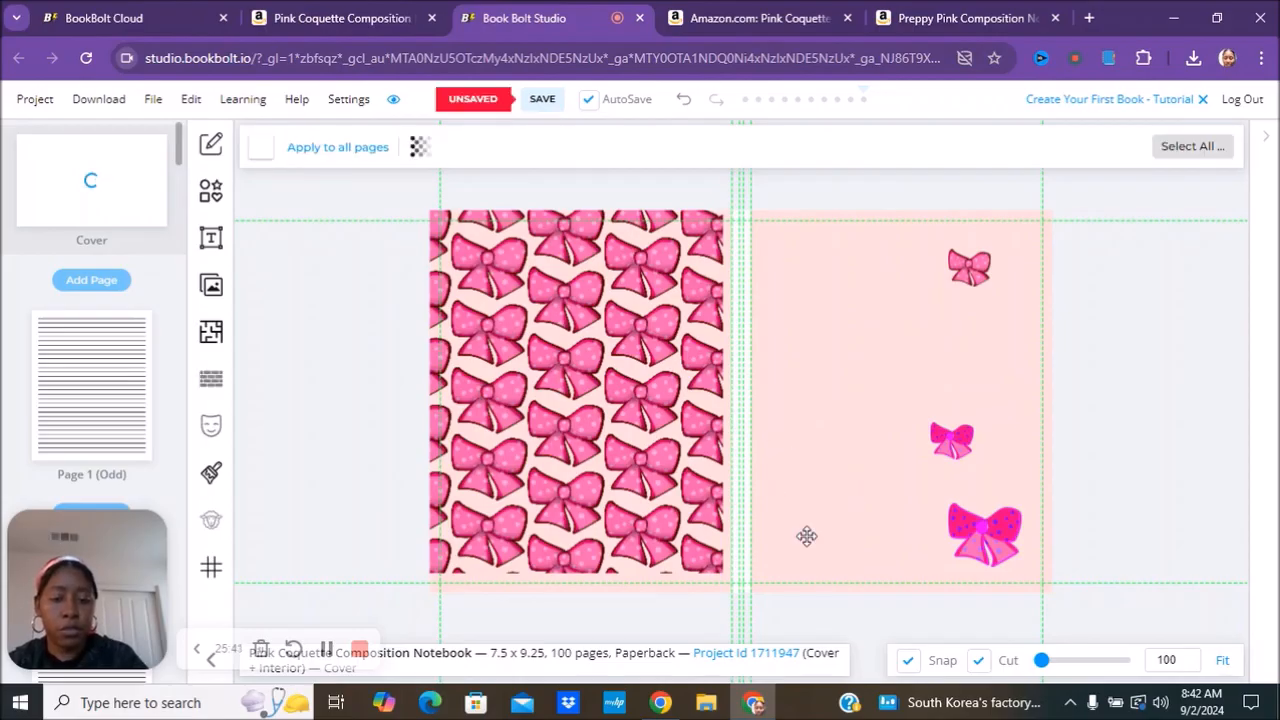
click(962, 445)
key(Delete)
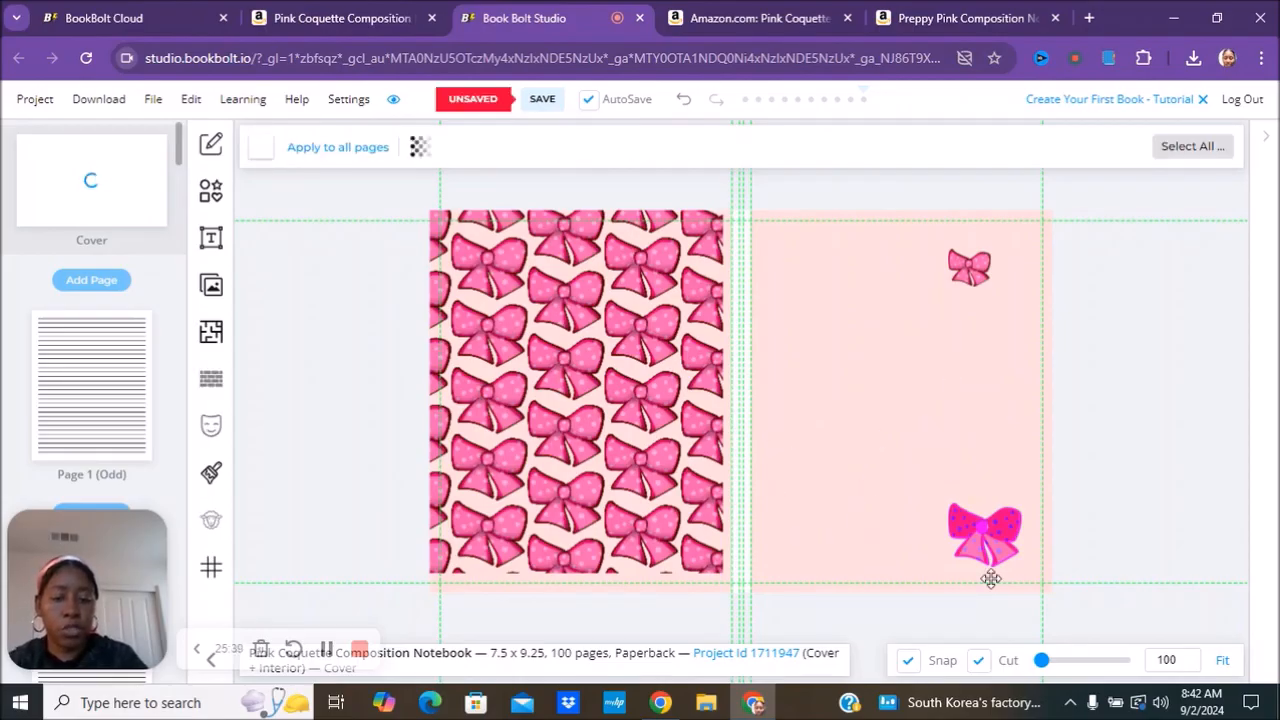
click(980, 540)
key(Delete)
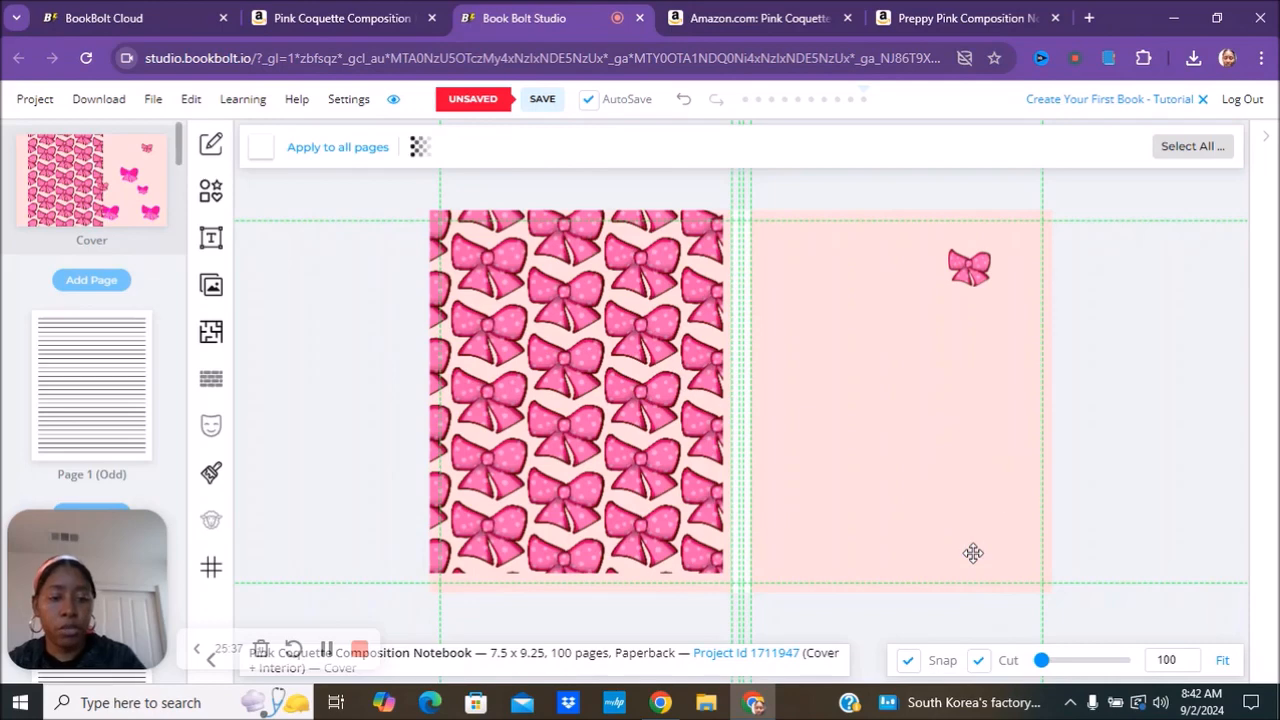
click(966, 264)
key(Delete)
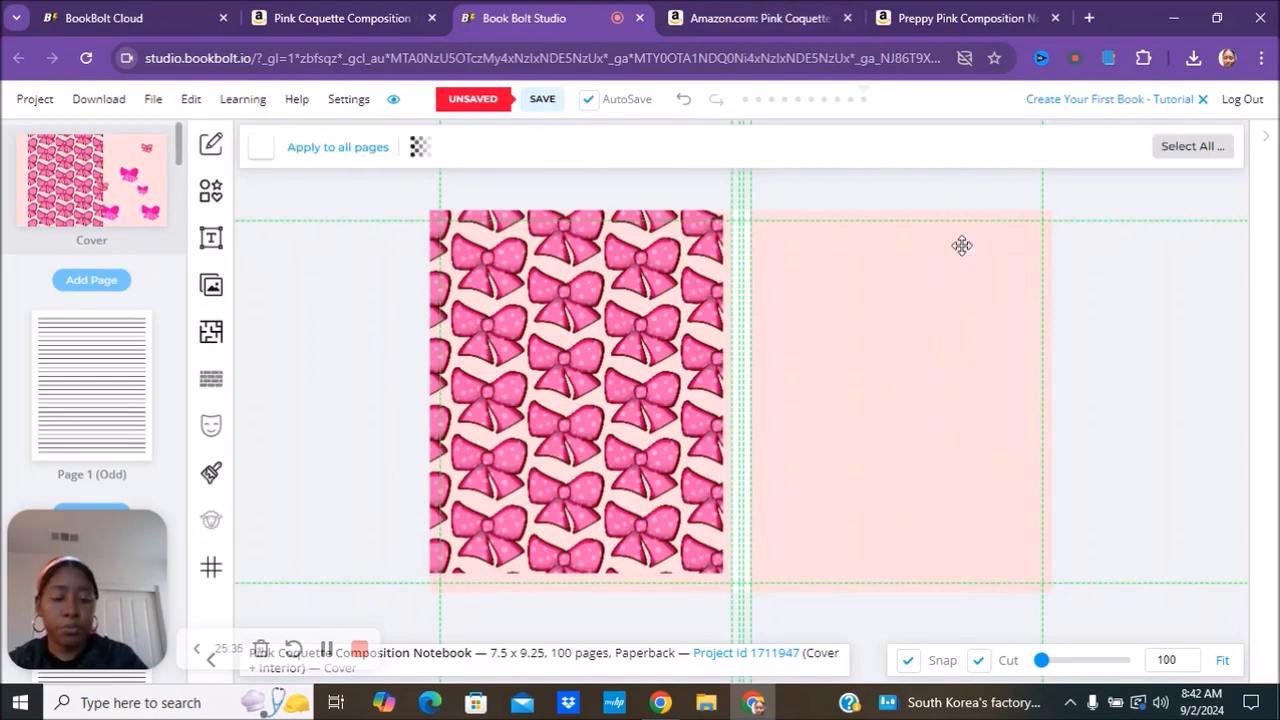
drag(568, 279, 887, 330)
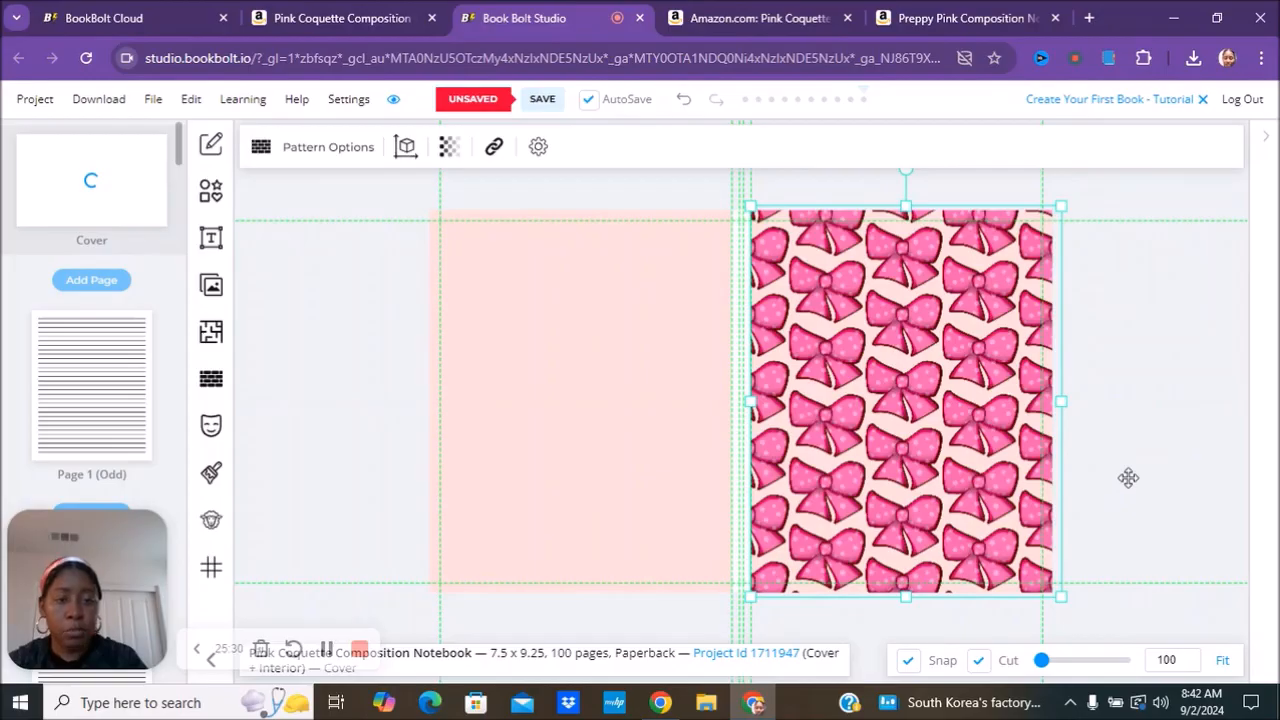
Add a rectangle centered across the upper half of the front cover and fill it with white
click(106, 172)
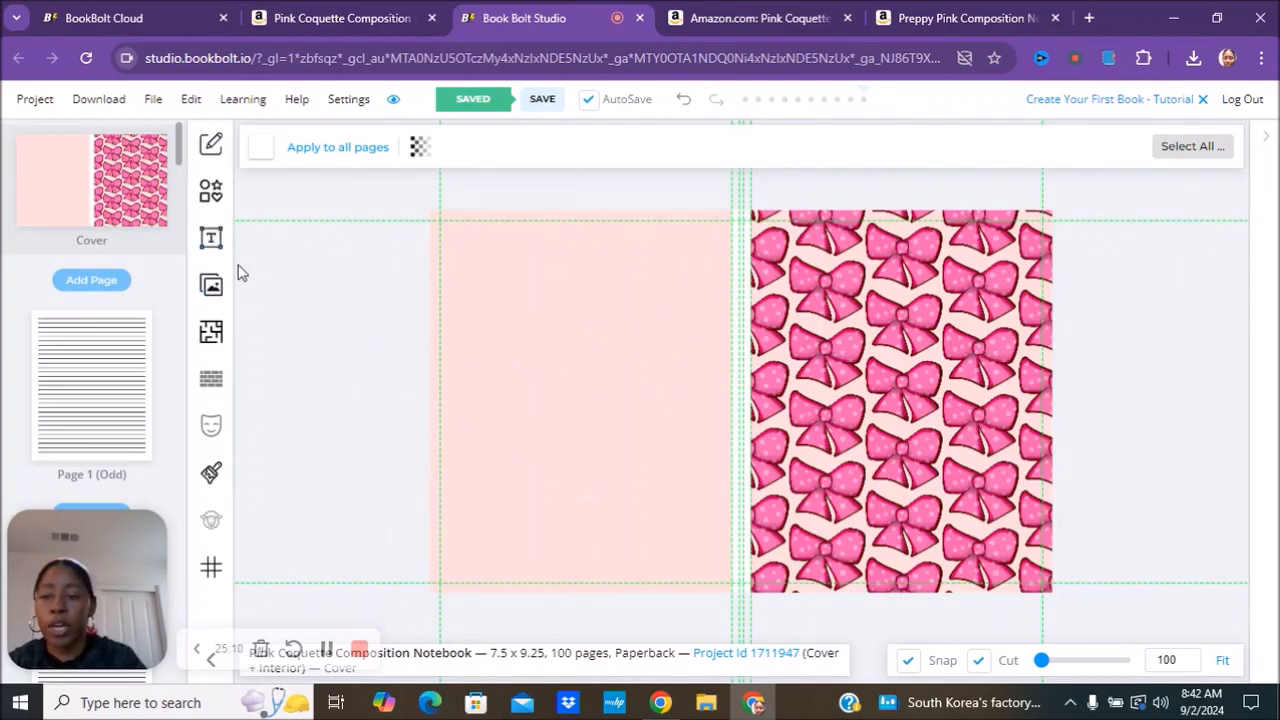
click(208, 200)
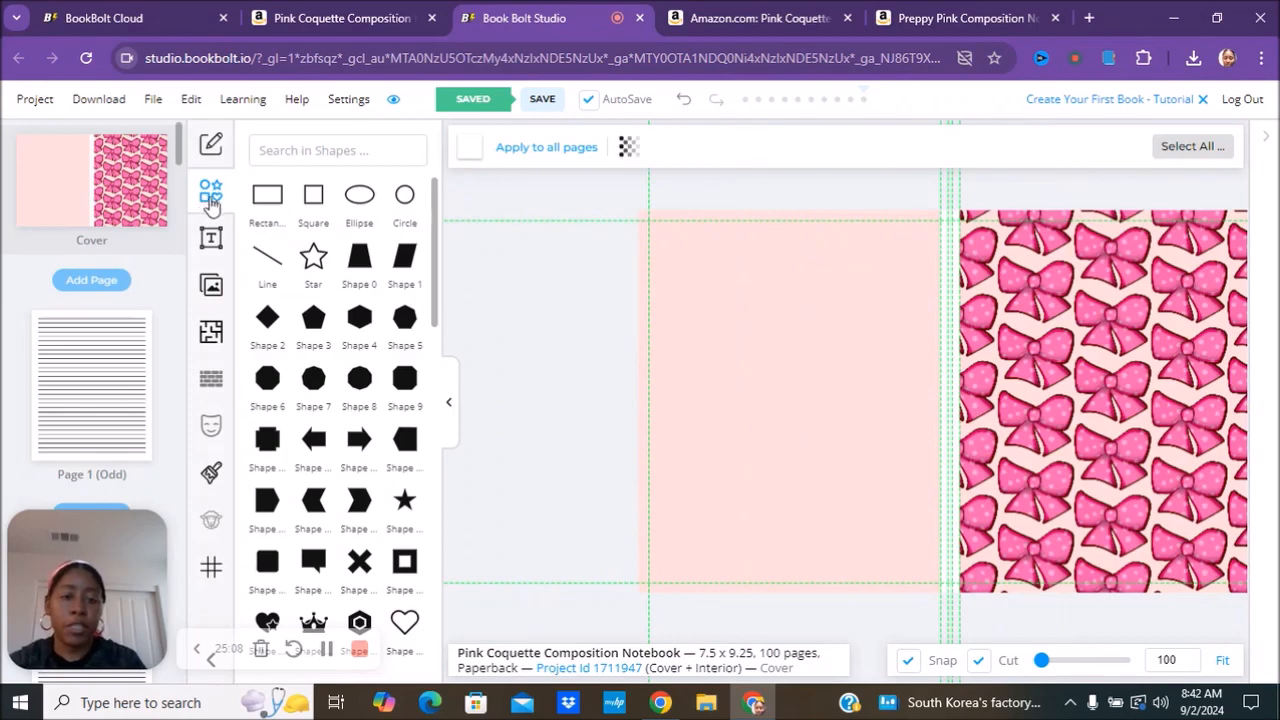
click(267, 197)
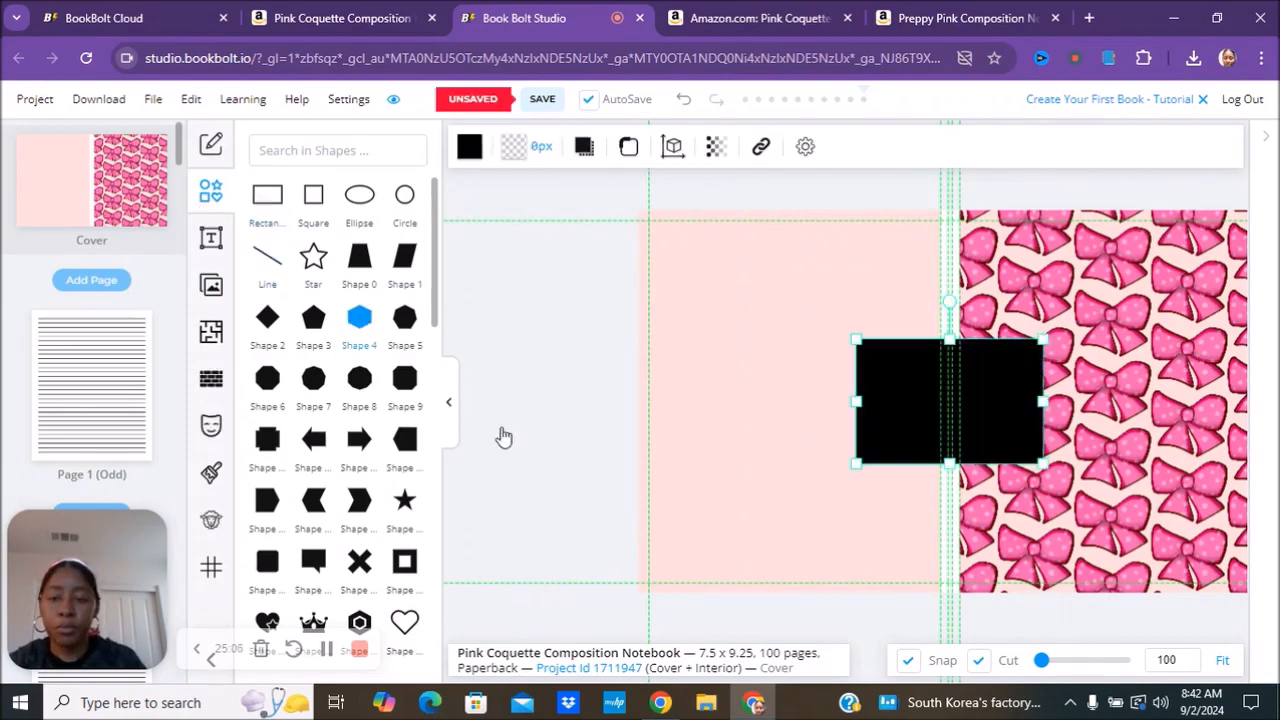
click(448, 404)
drag(687, 412, 843, 352)
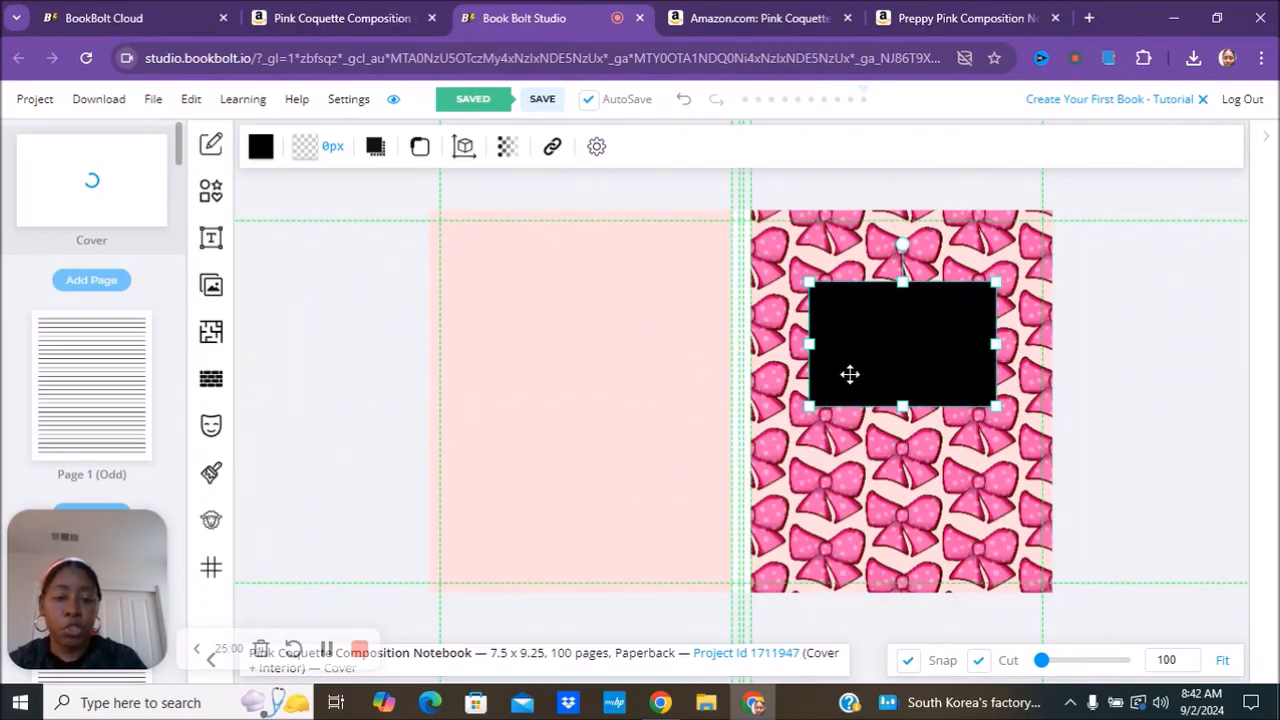
click(261, 146)
click(391, 230)
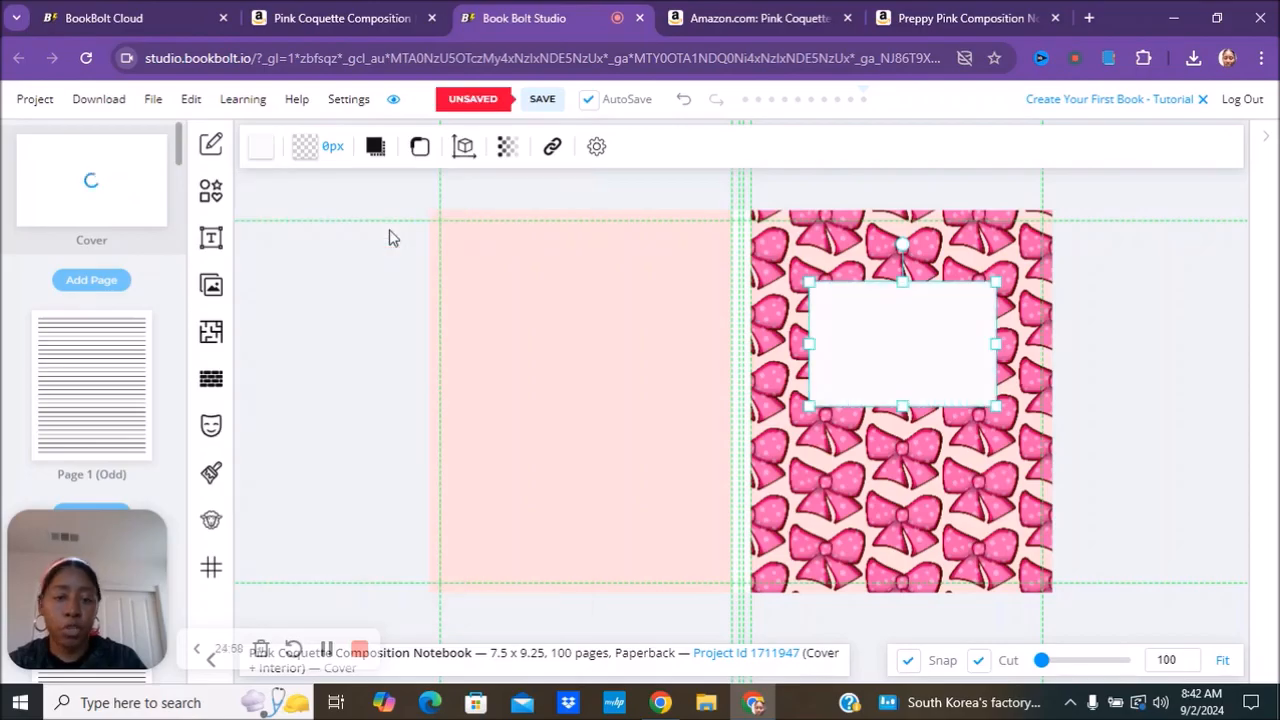
Add a multiline text reading "Pink Coquette Composition Notebook" and place it over the white rectangle on the front cover
click(211, 240)
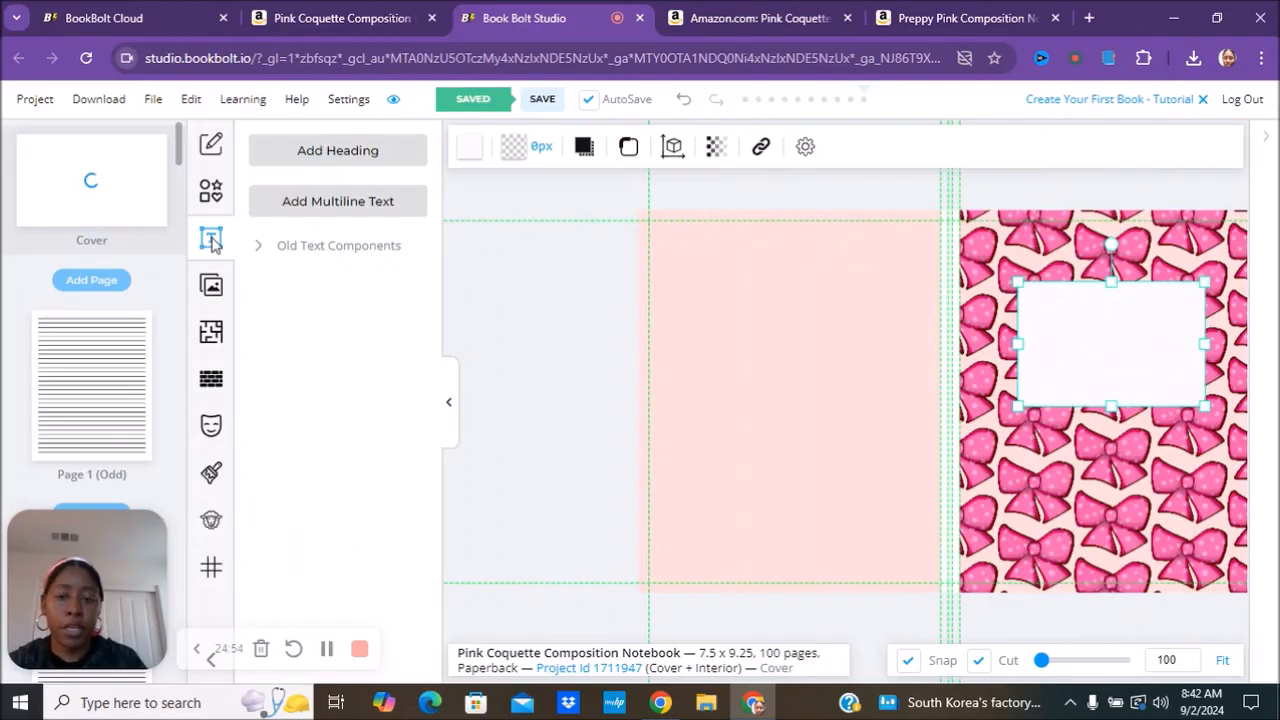
click(289, 205)
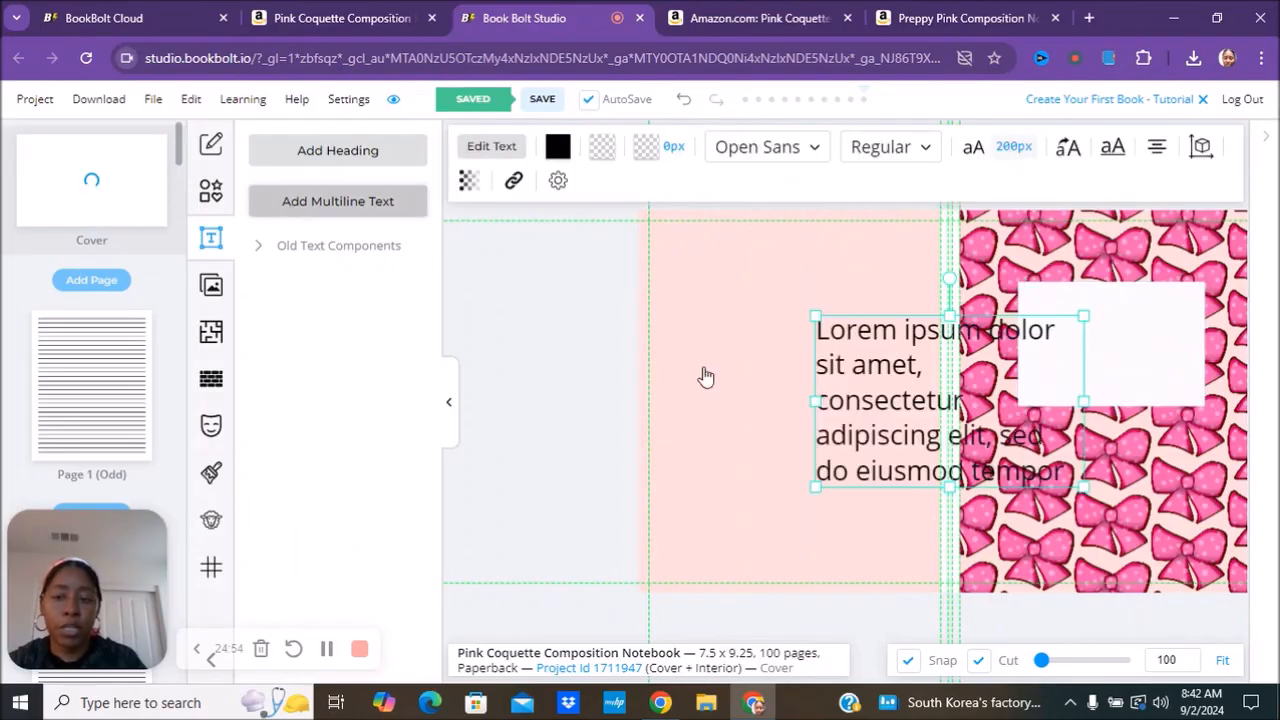
click(500, 145)
triple_click(528, 236)
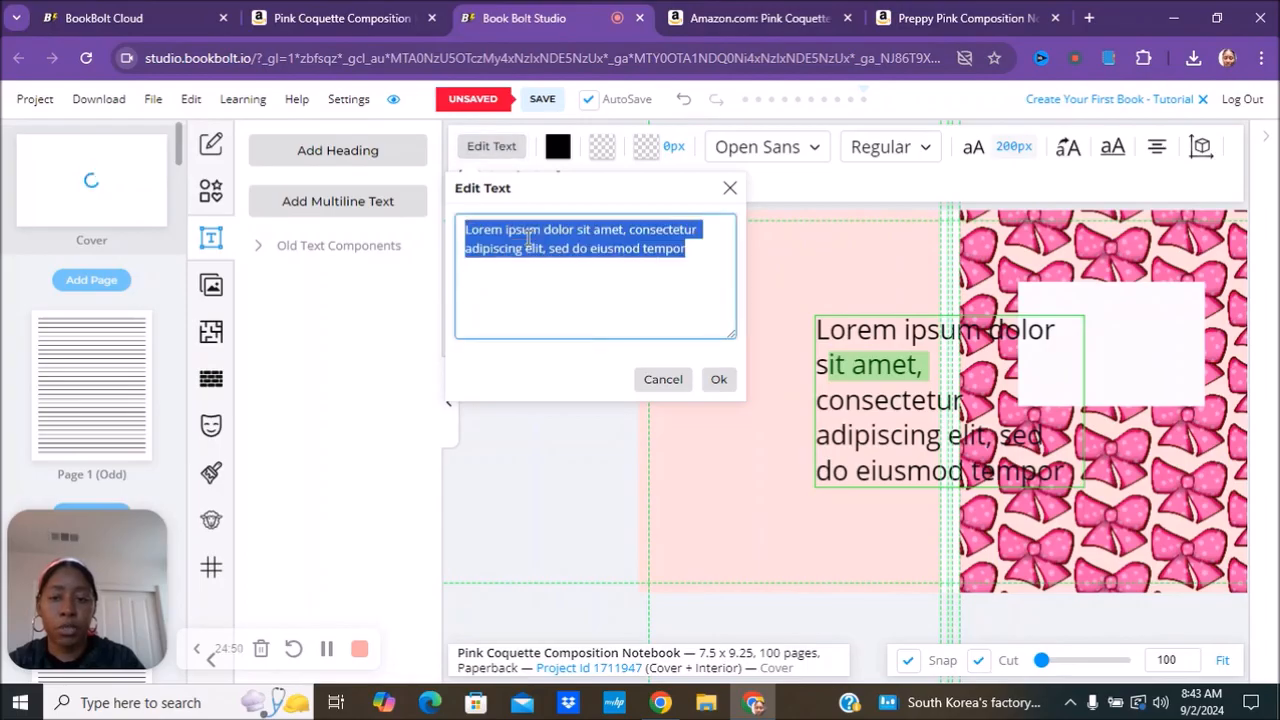
text(Pink Coquette Composition Notebook)
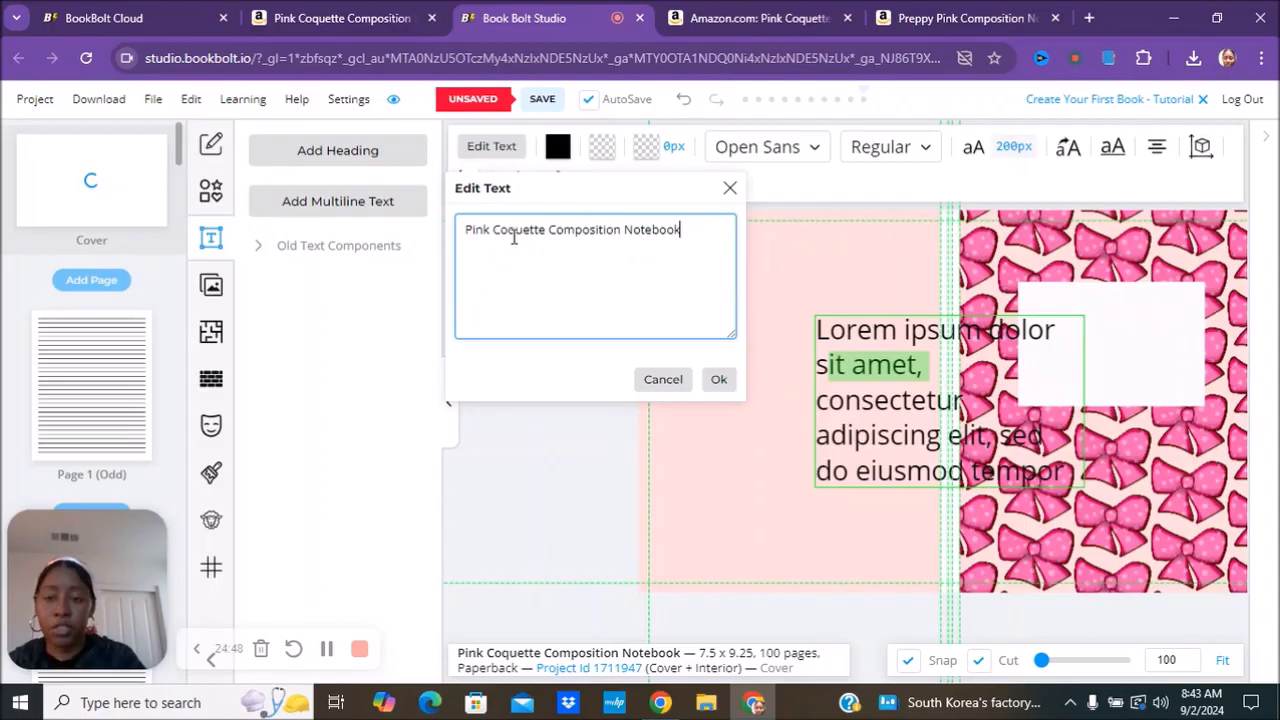
click(718, 382)
drag(868, 370, 1077, 344)
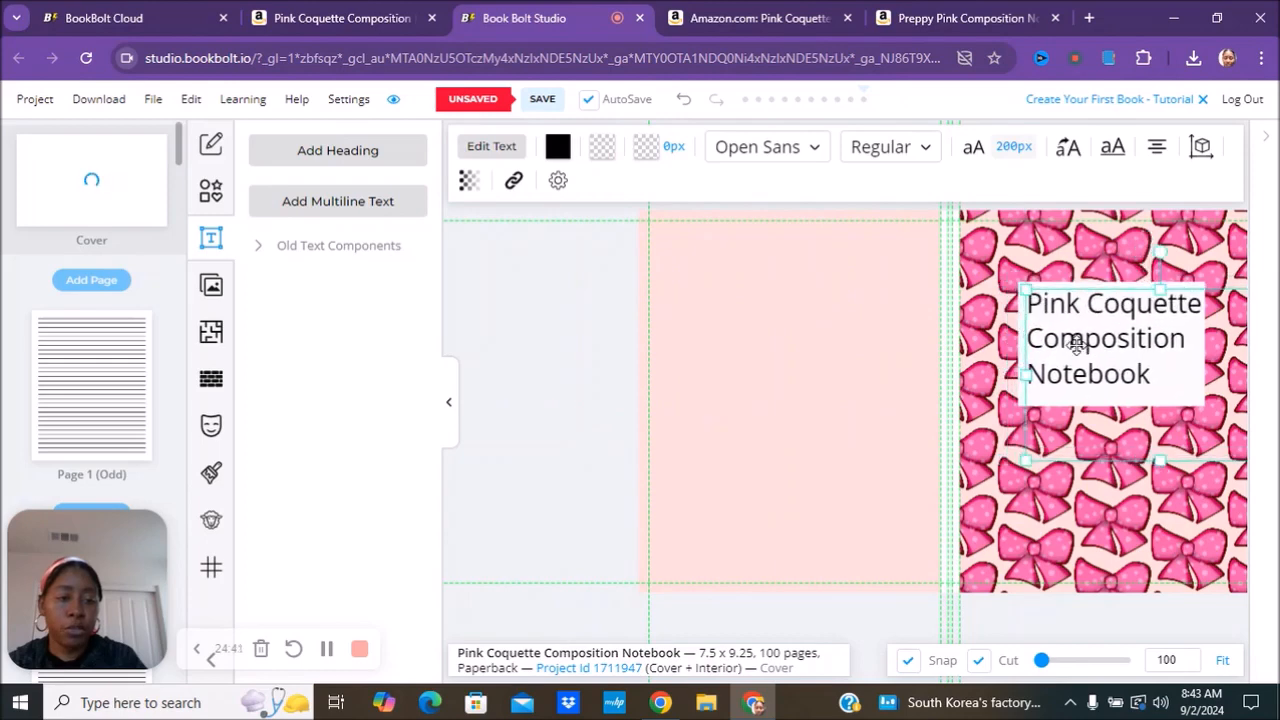
click(449, 410)
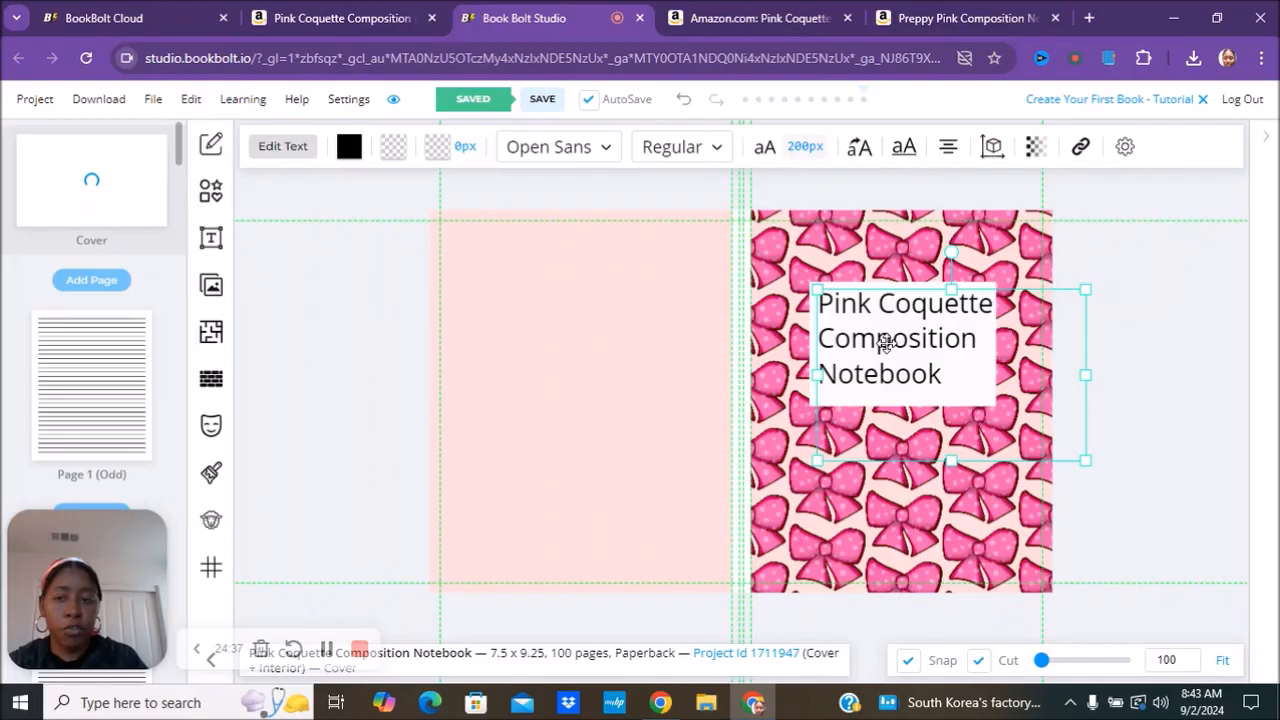
Set the word "Pink" in the cover title to the Anonymous Pro font in Bold 700
double_click(945, 382)
drag(945, 380, 818, 298)
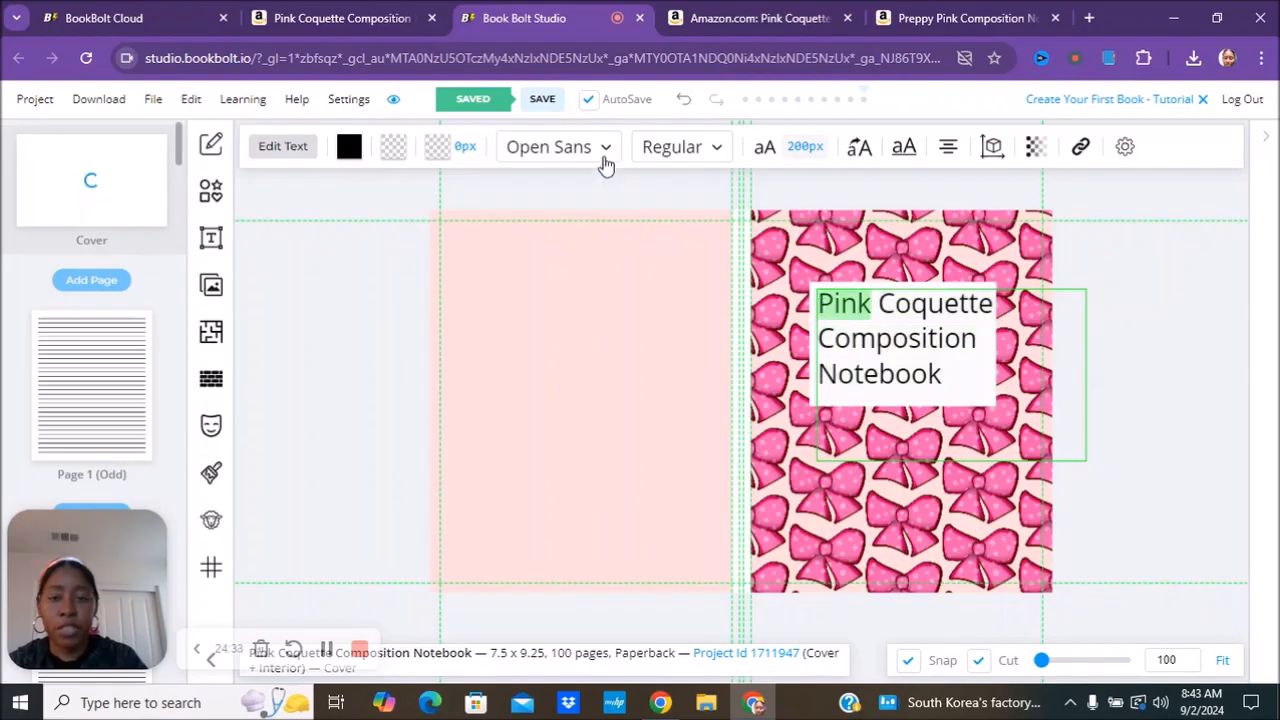
click(605, 160)
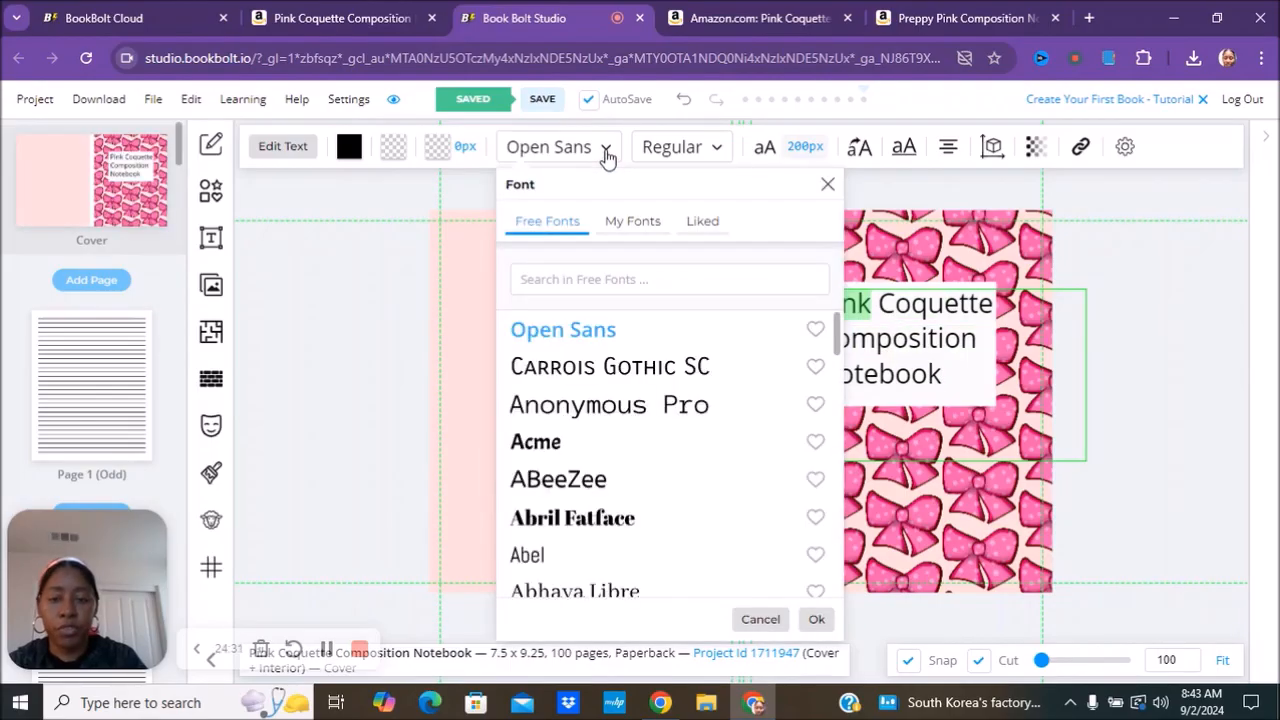
click(715, 150)
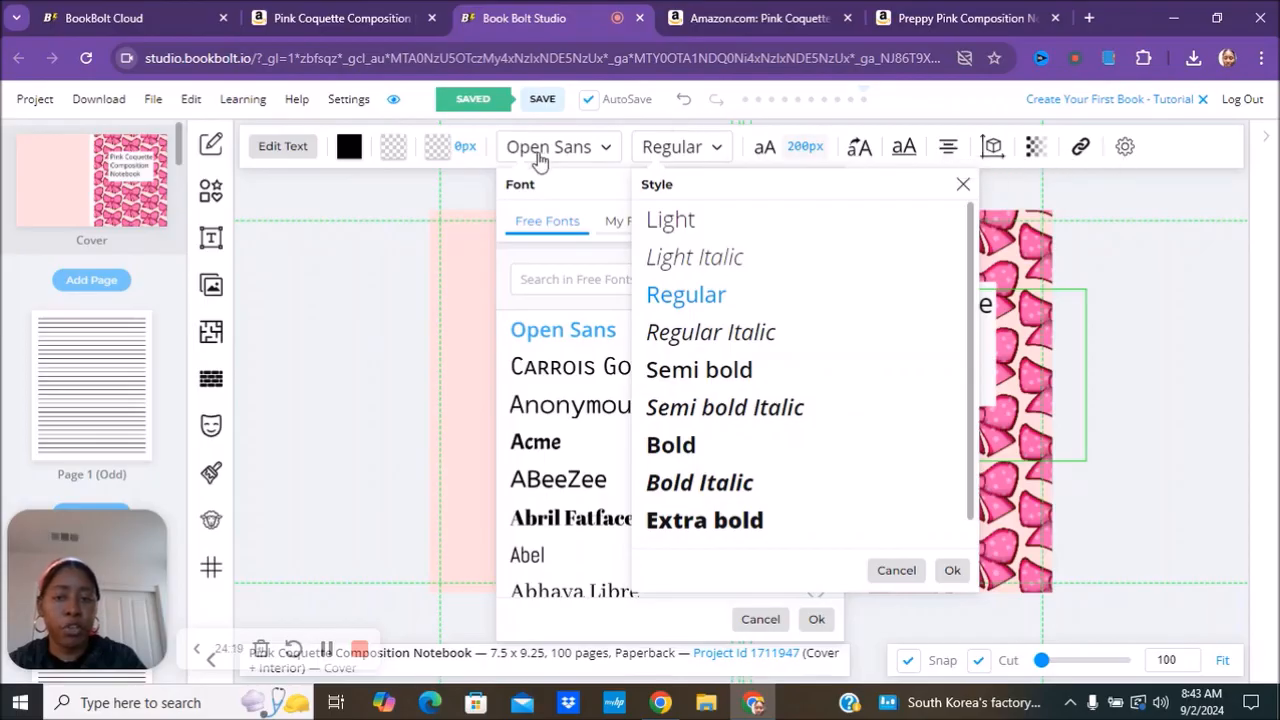
click(589, 149)
click(589, 149)
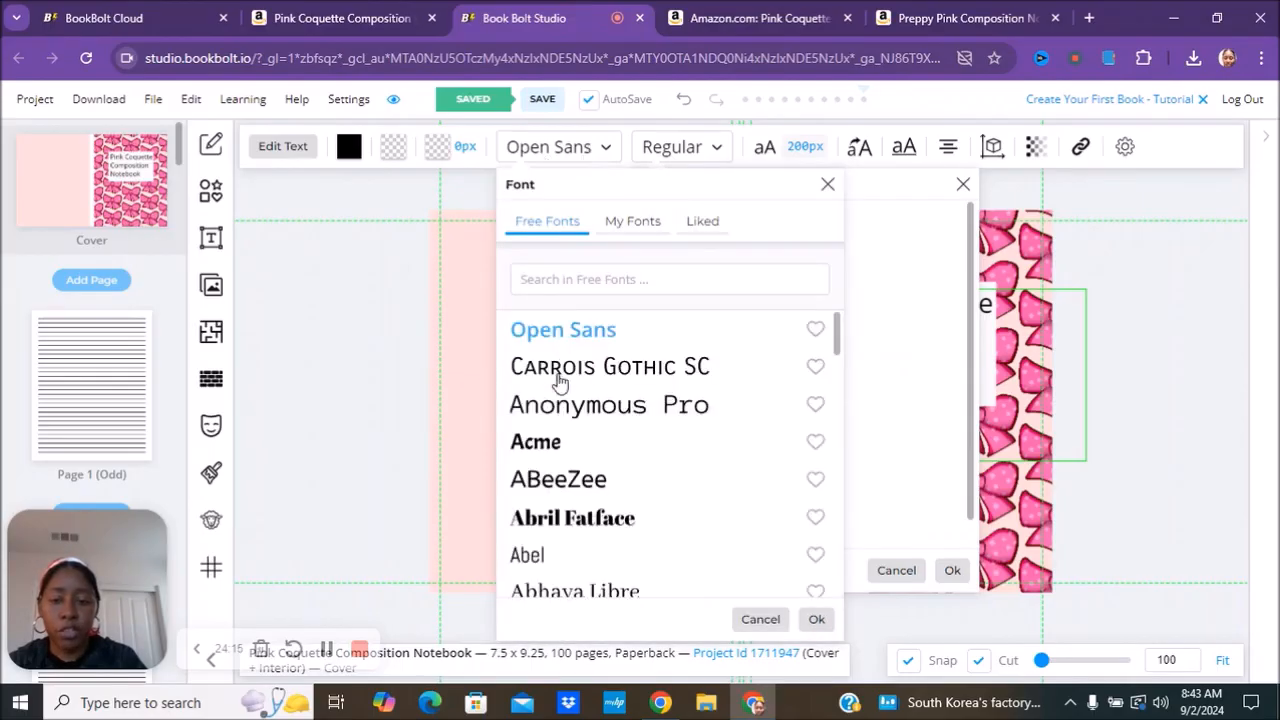
click(558, 415)
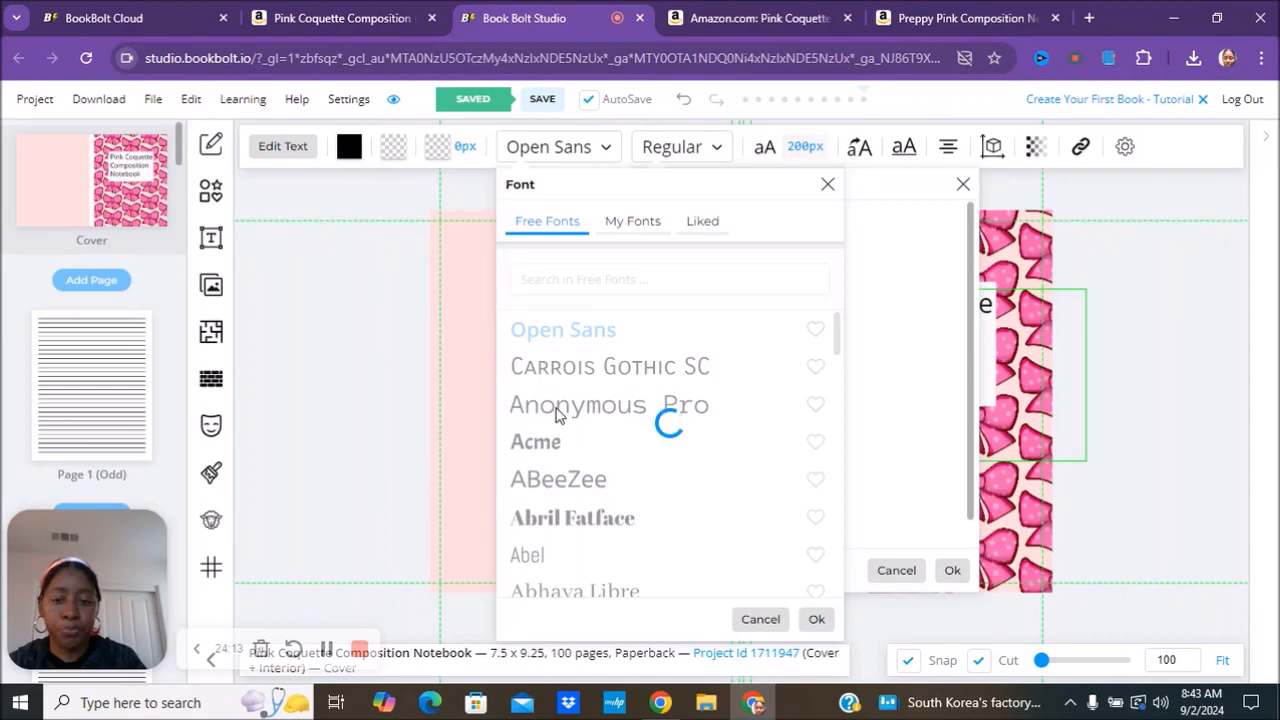
click(816, 619)
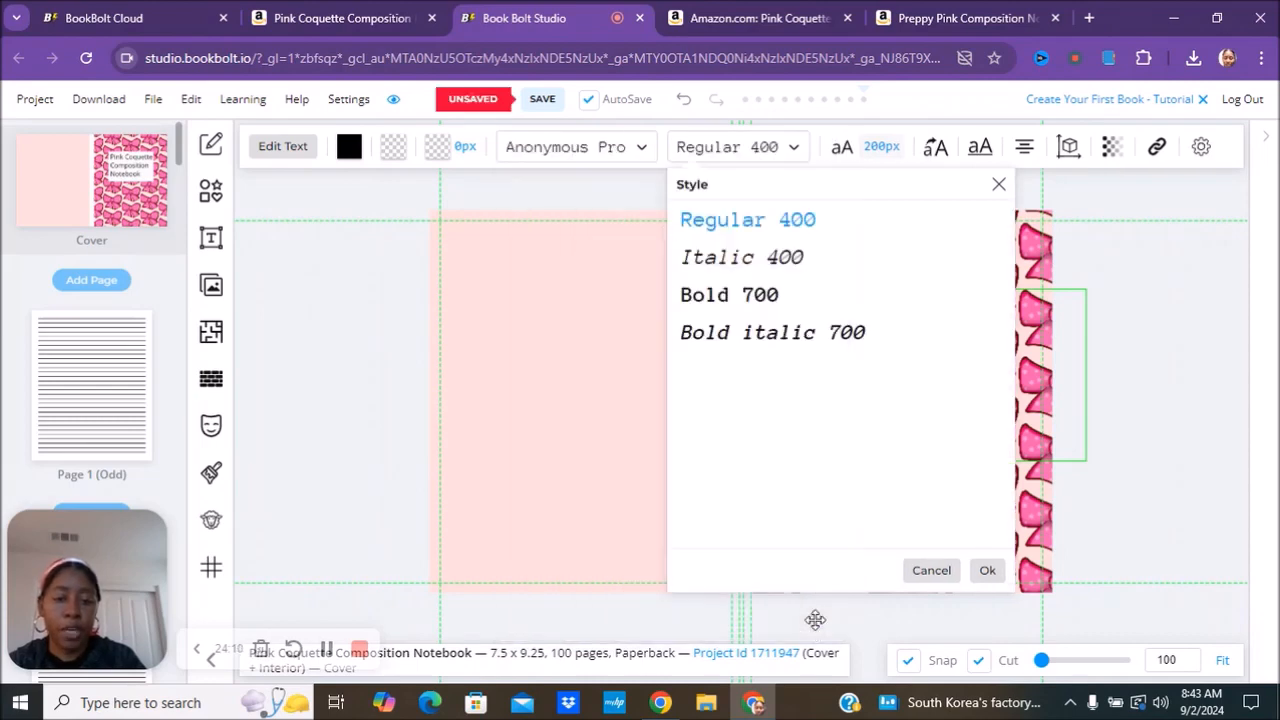
click(713, 298)
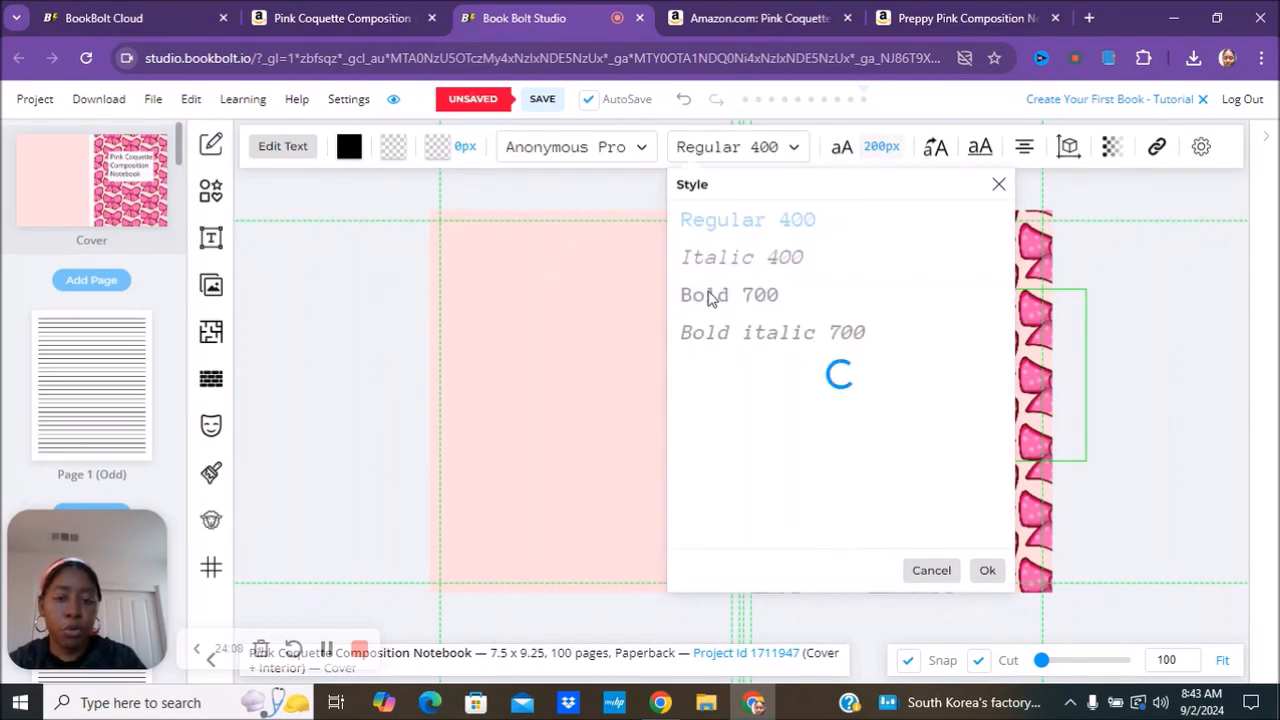
click(986, 571)
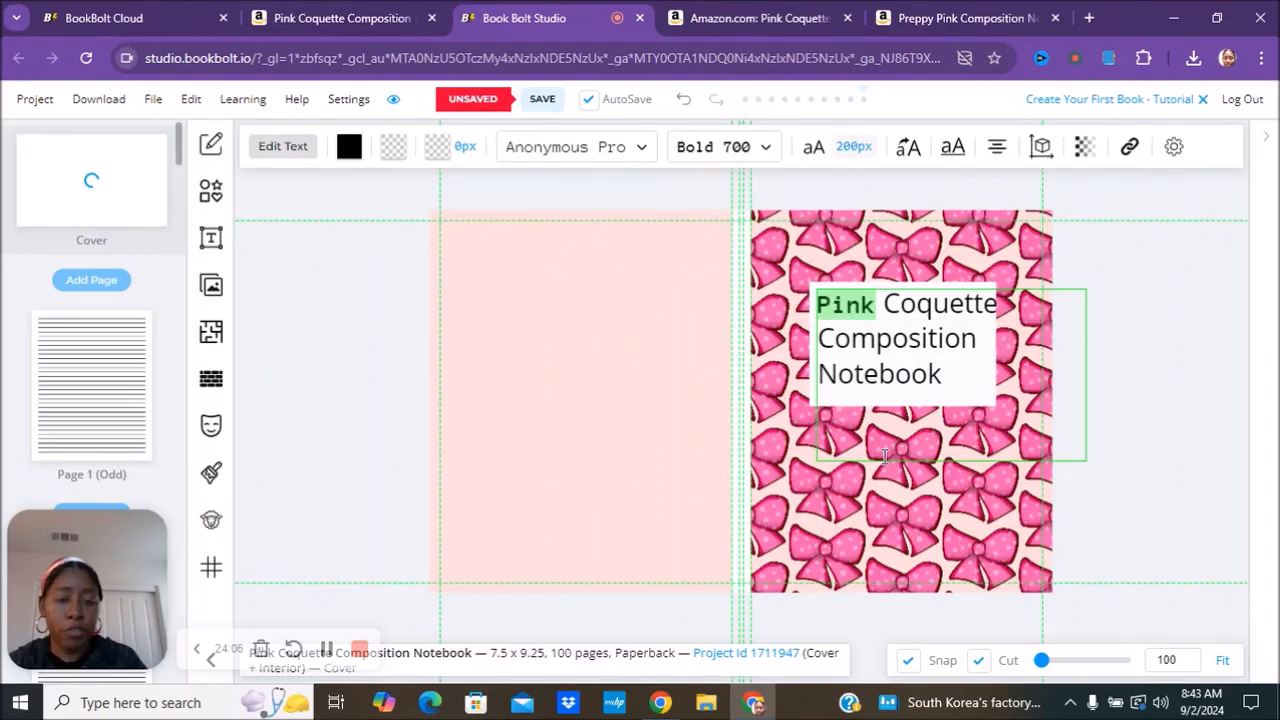
click(878, 373)
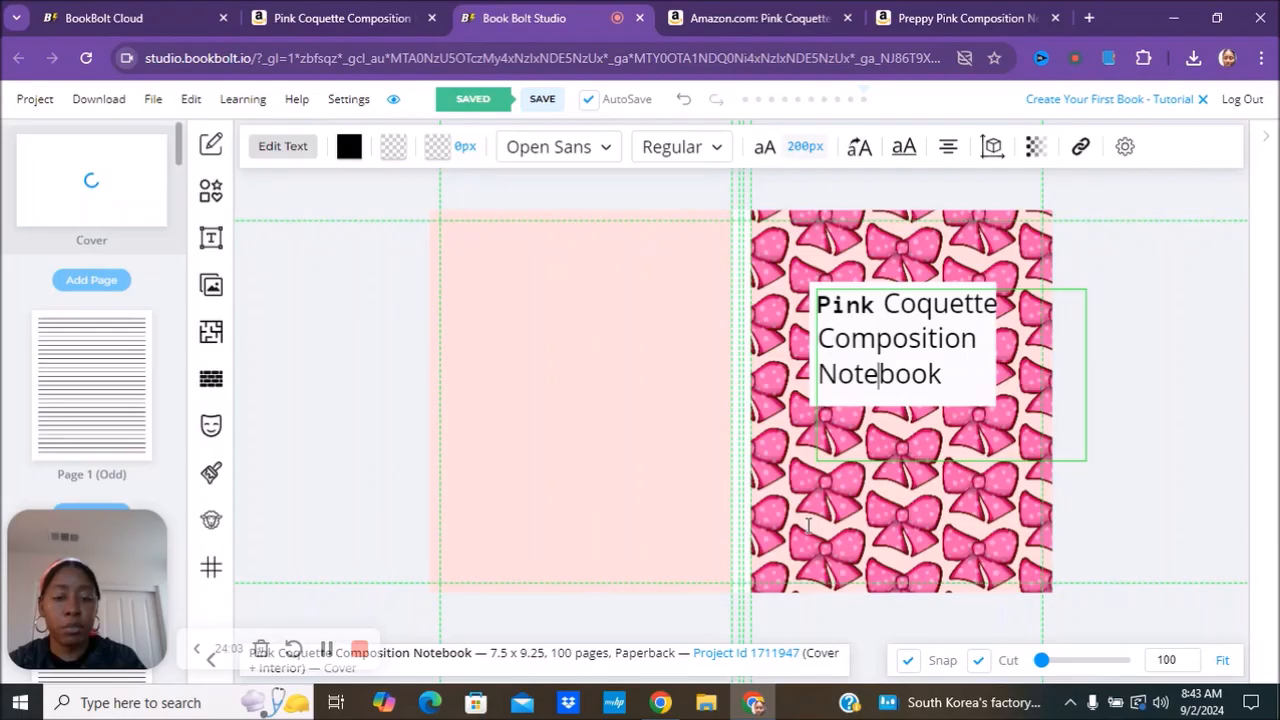
click(672, 400)
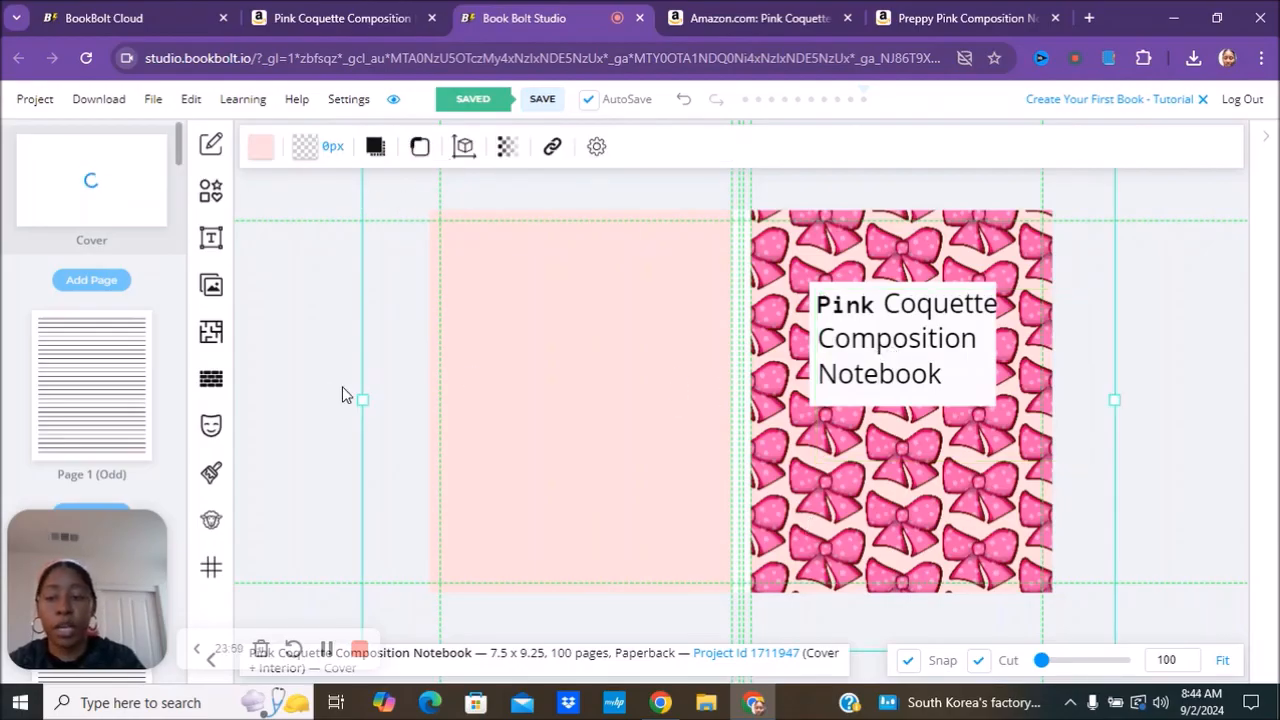
Insert the pink polka-dot bow image from the Pixabay "bows" results onto interior page 1
click(99, 376)
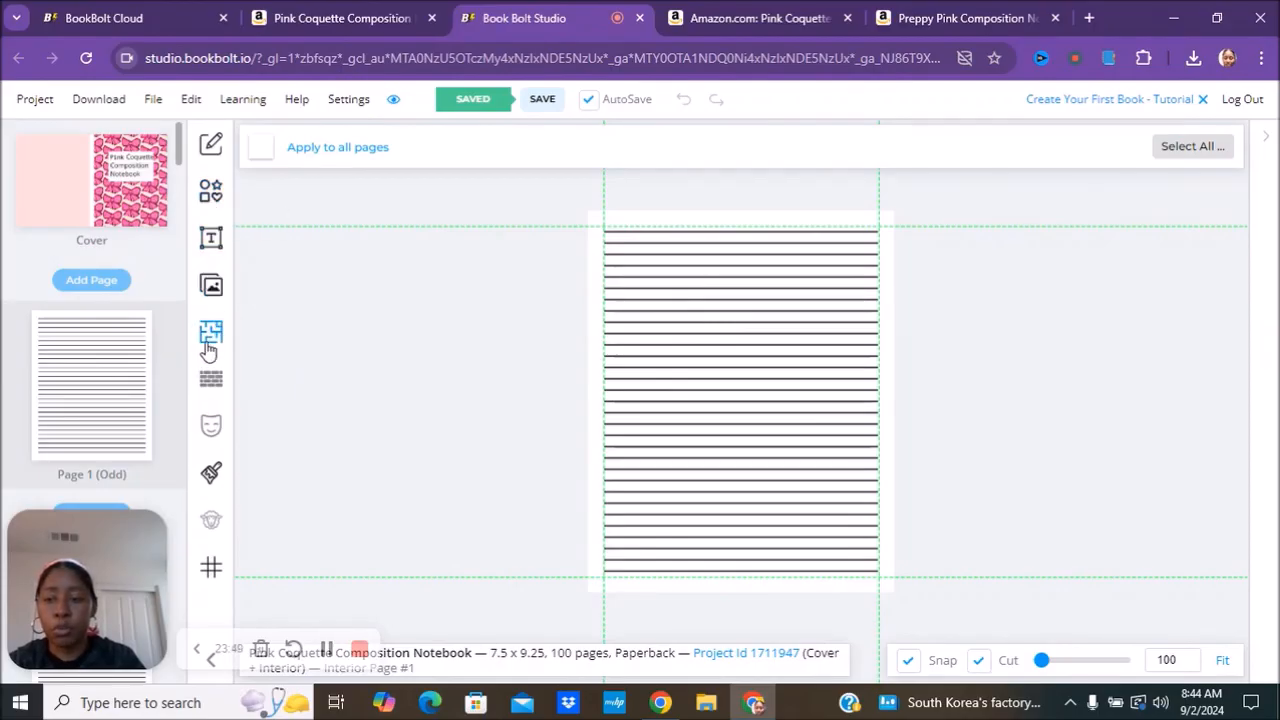
click(205, 300)
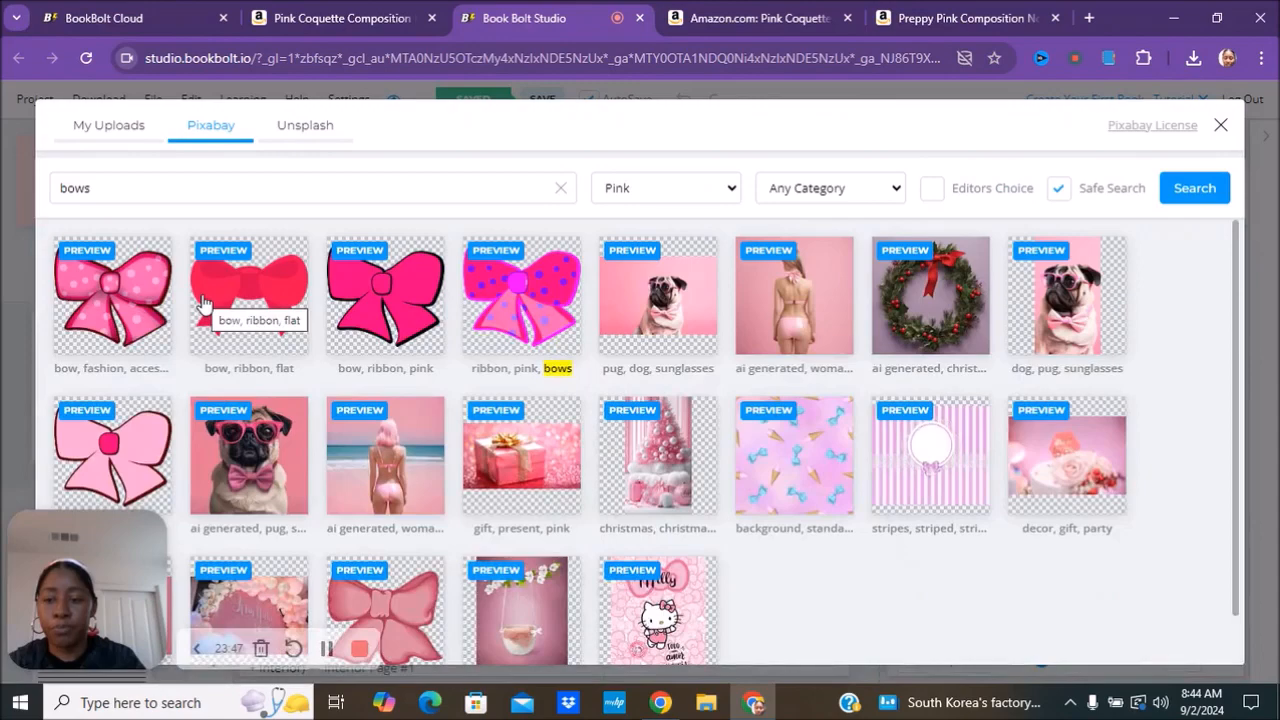
click(139, 281)
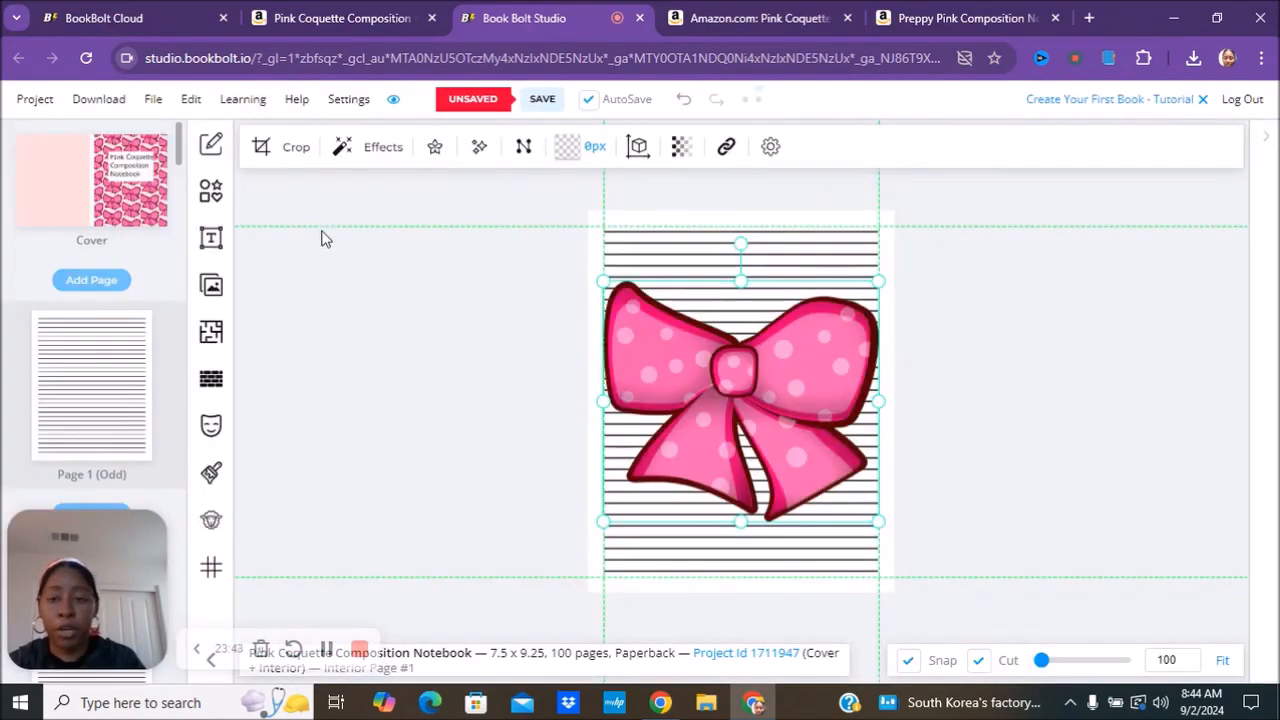
Try to apply the Black & White effect to the bow on page 1
click(383, 150)
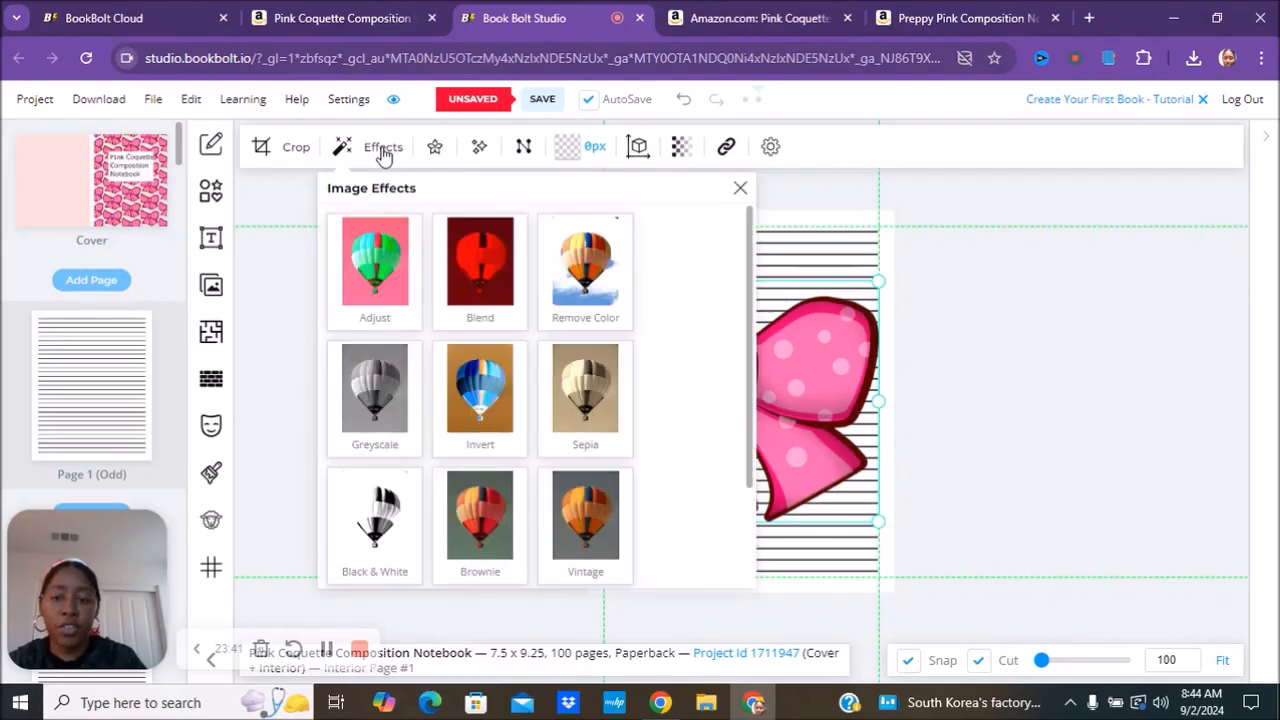
click(368, 565)
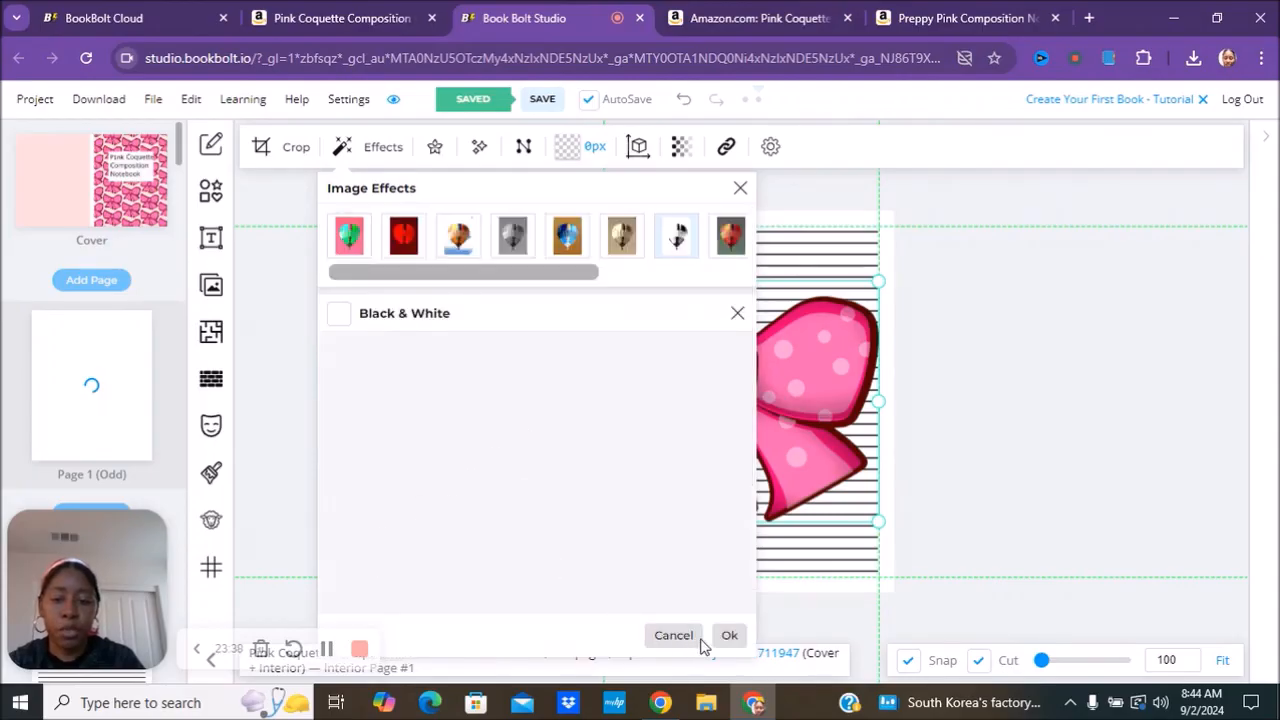
click(731, 636)
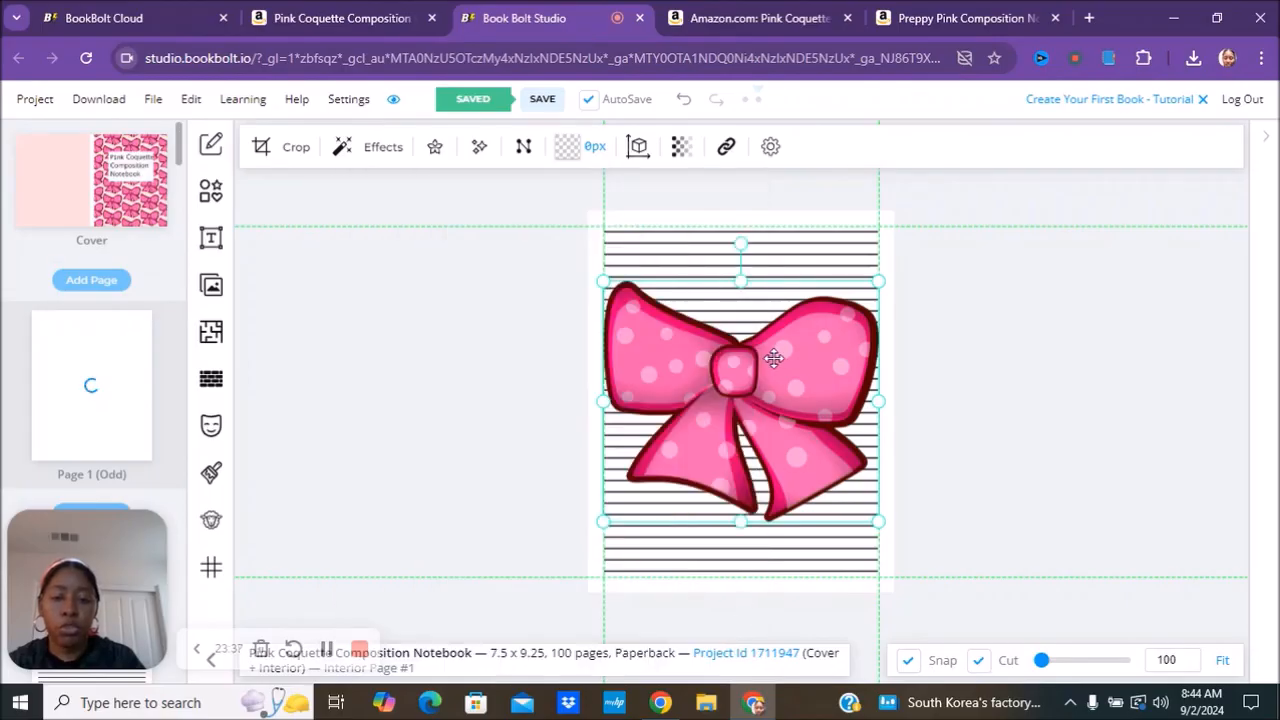
Lower the opacity of page 1's bow to 9 and enable its Black & White image effect
click(681, 148)
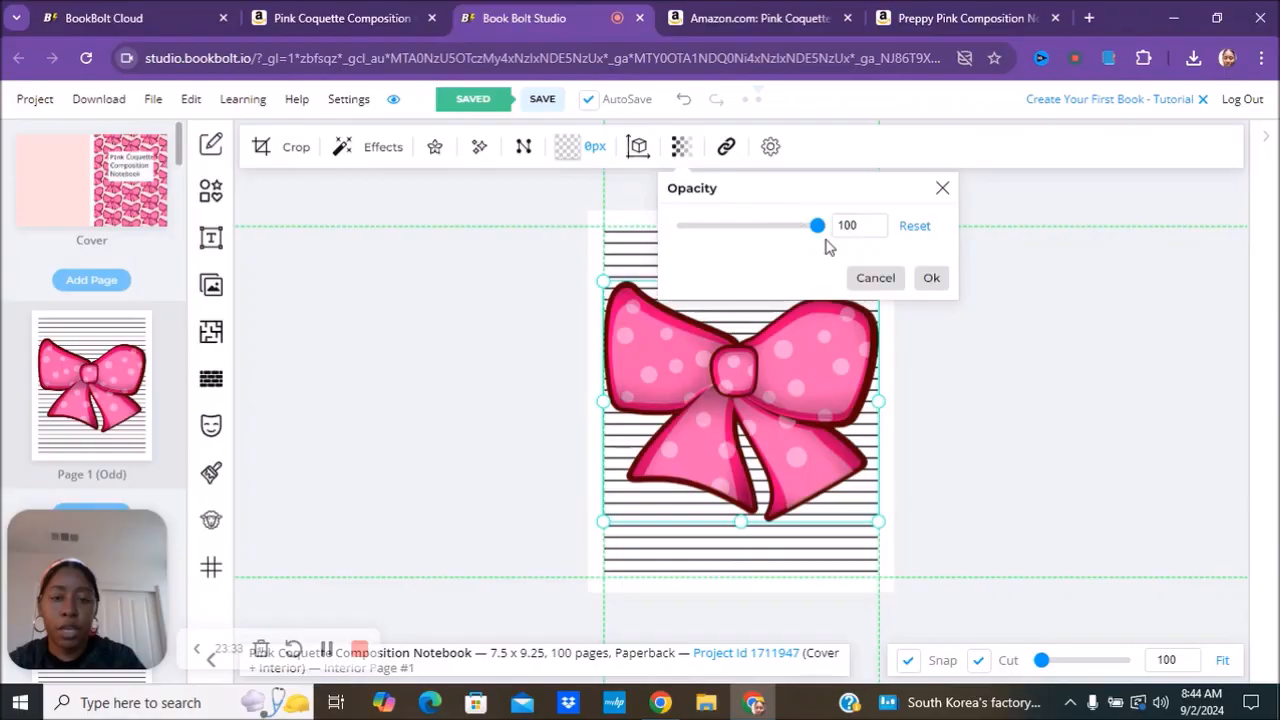
drag(815, 226, 689, 226)
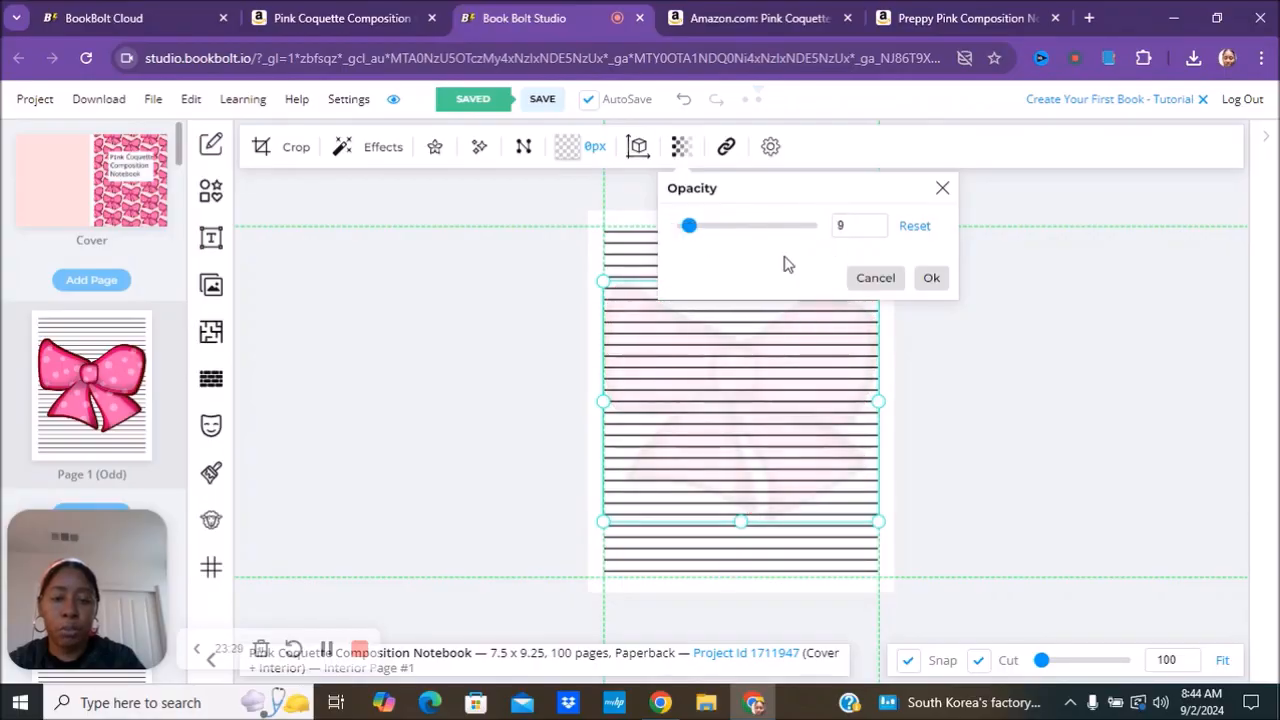
click(929, 280)
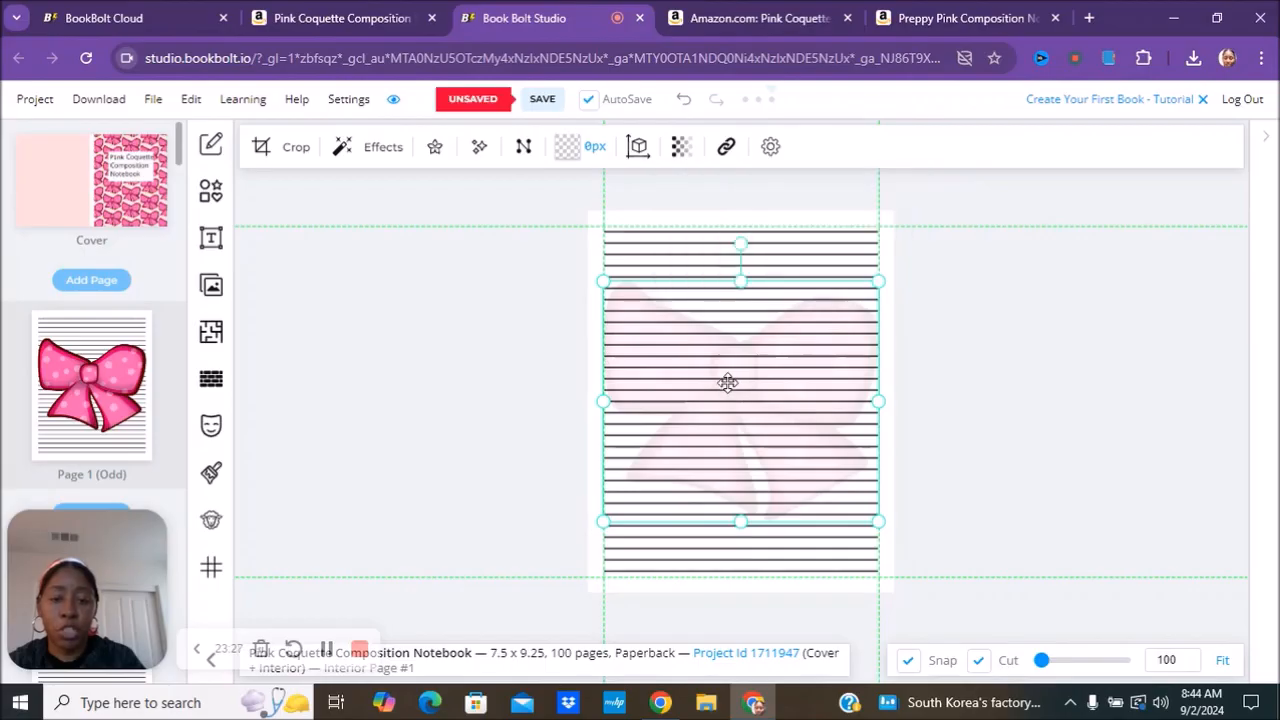
click(384, 147)
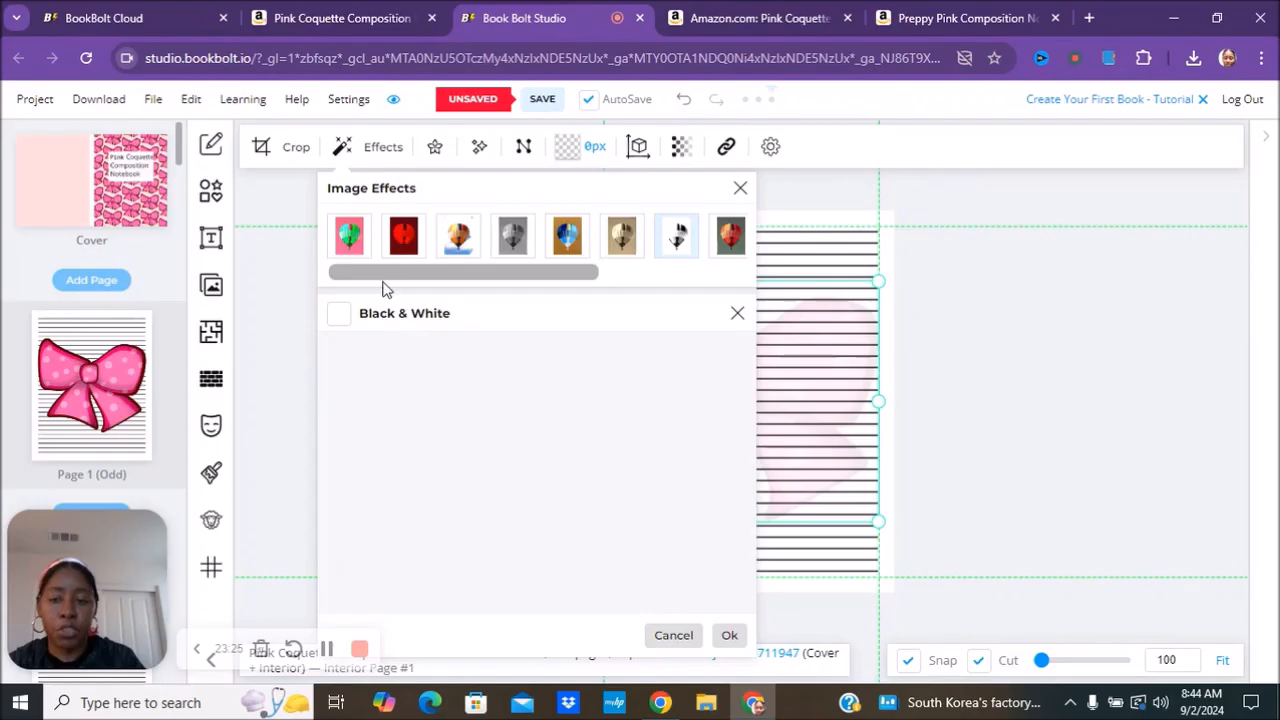
click(339, 314)
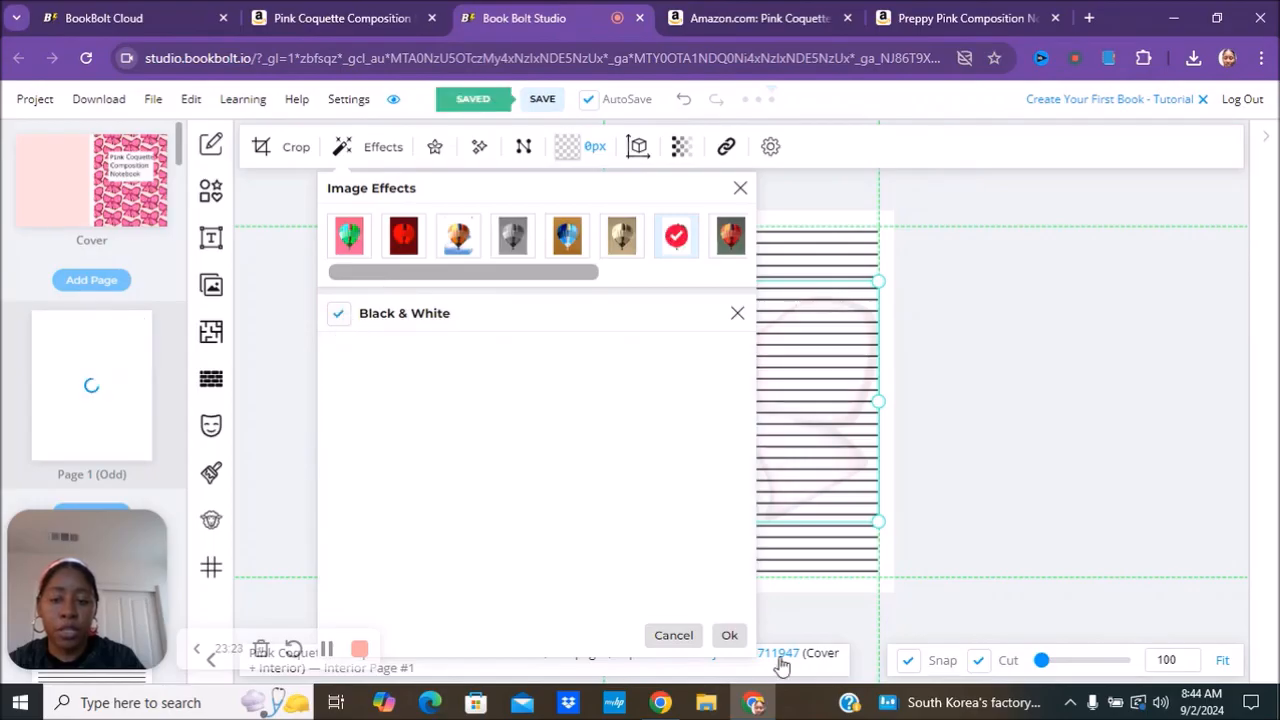
click(734, 635)
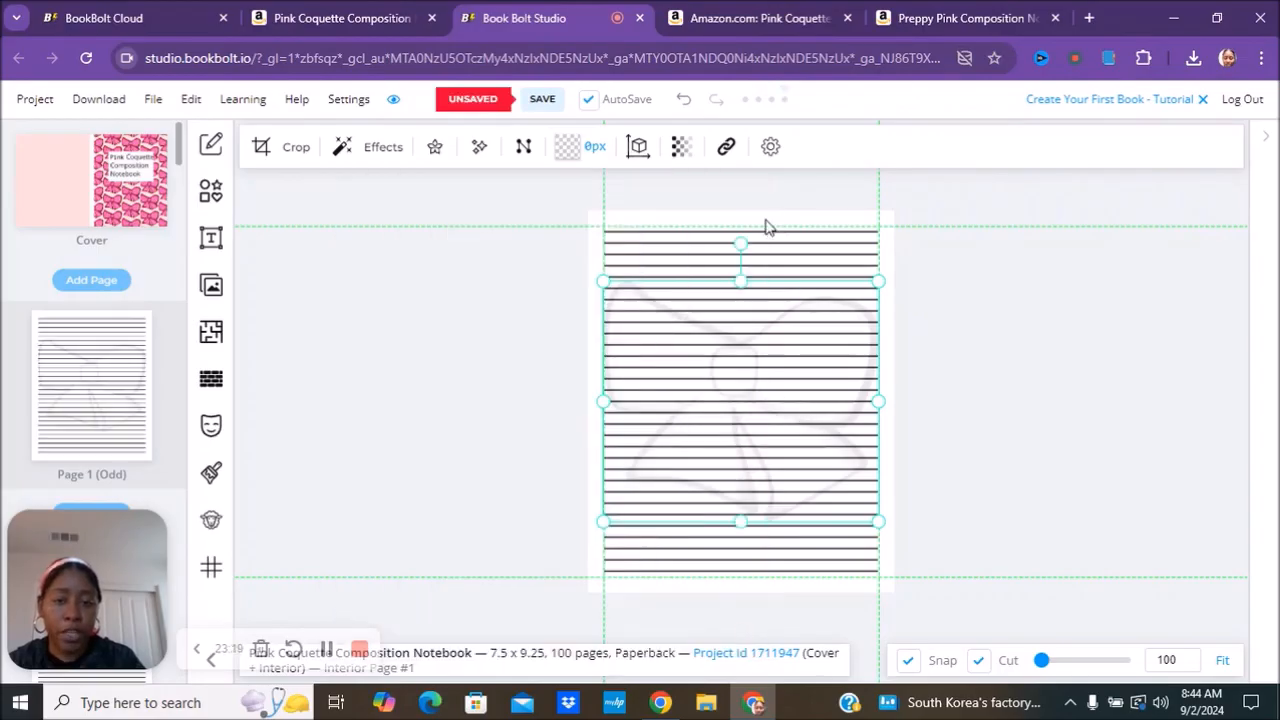
Shrink the faded bow and position it around the middle of page 1, keeping its opacity at 9
click(679, 147)
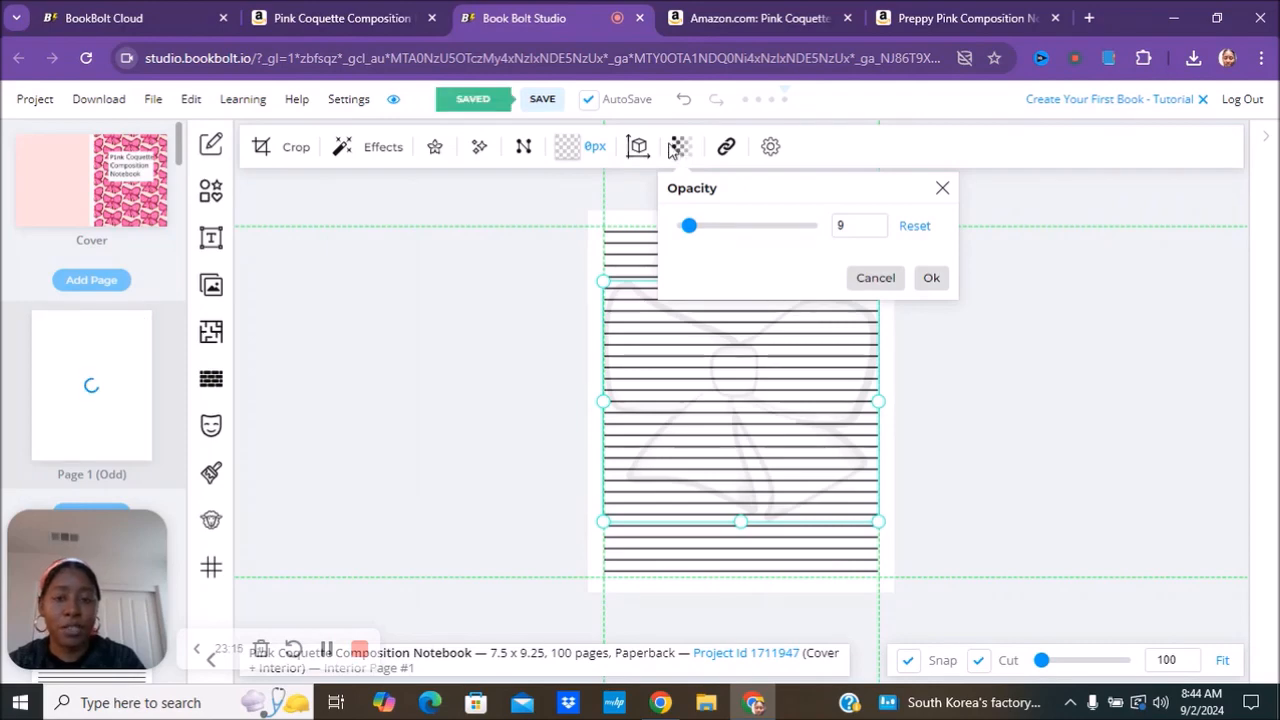
click(930, 281)
drag(877, 282, 814, 334)
drag(686, 397, 713, 375)
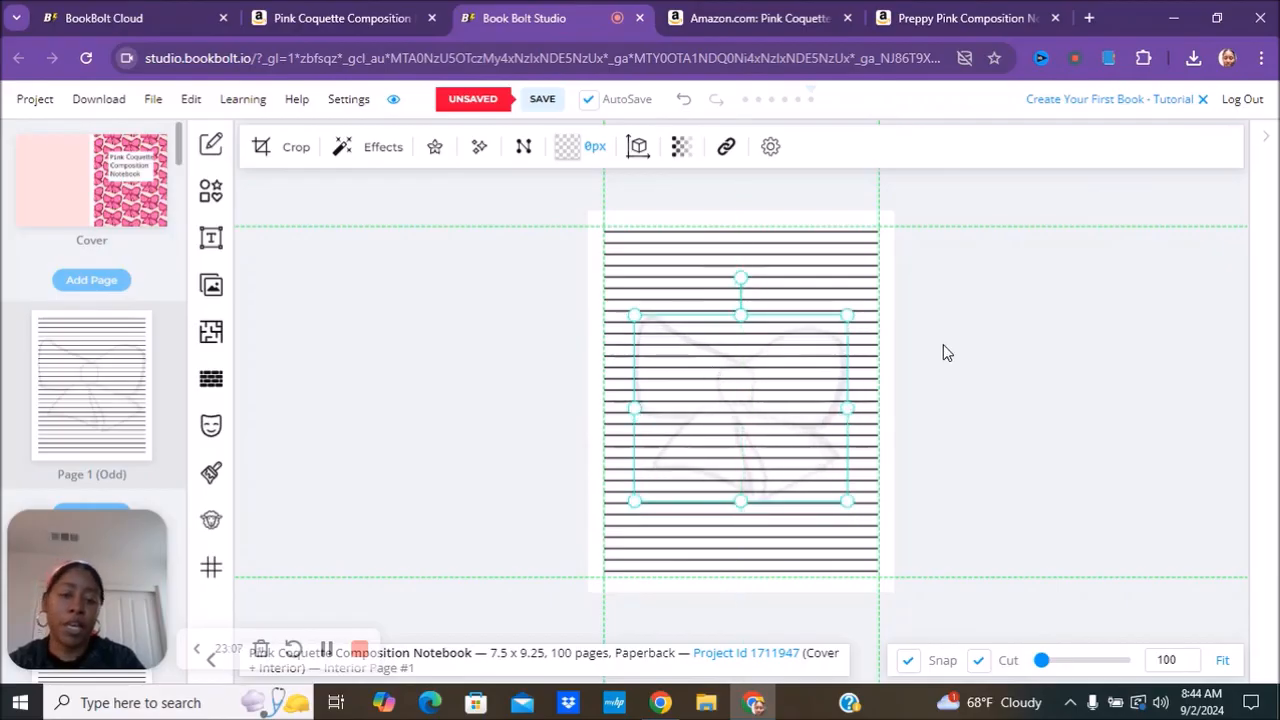
click(993, 346)
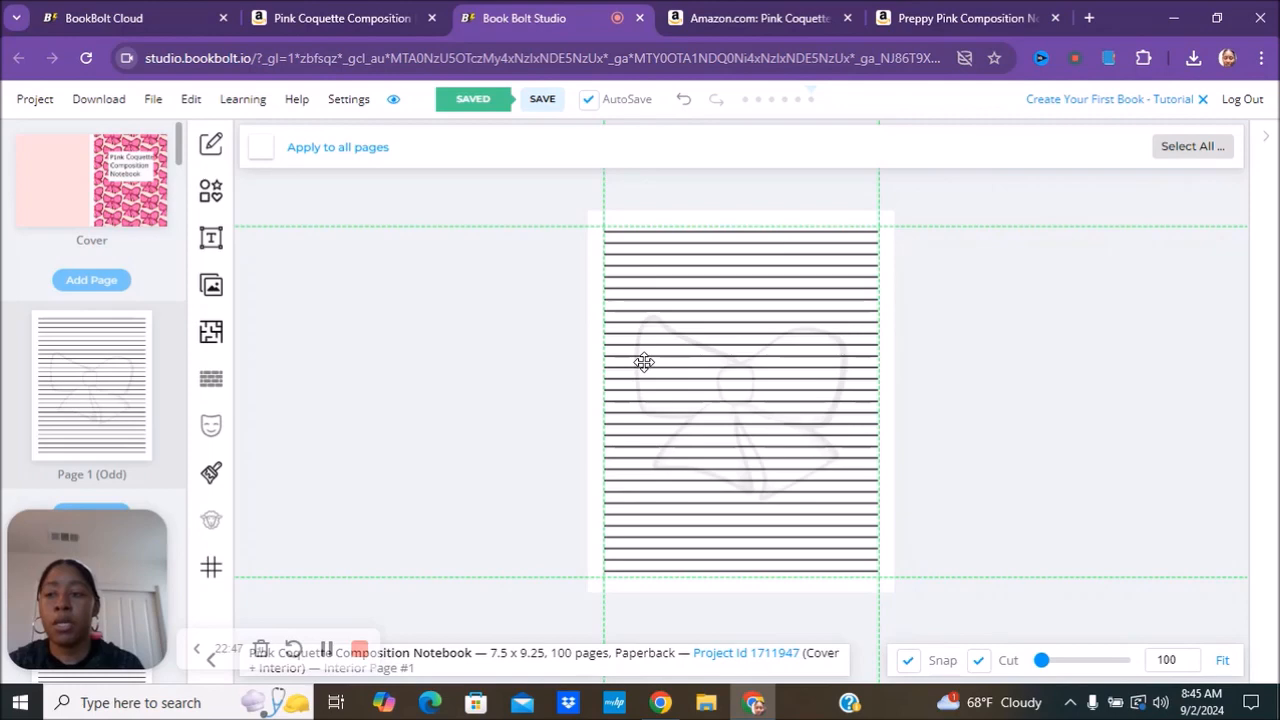
Download the current project as CMYK for printed books, starting from the cover, and check the browser's downloads
click(71, 169)
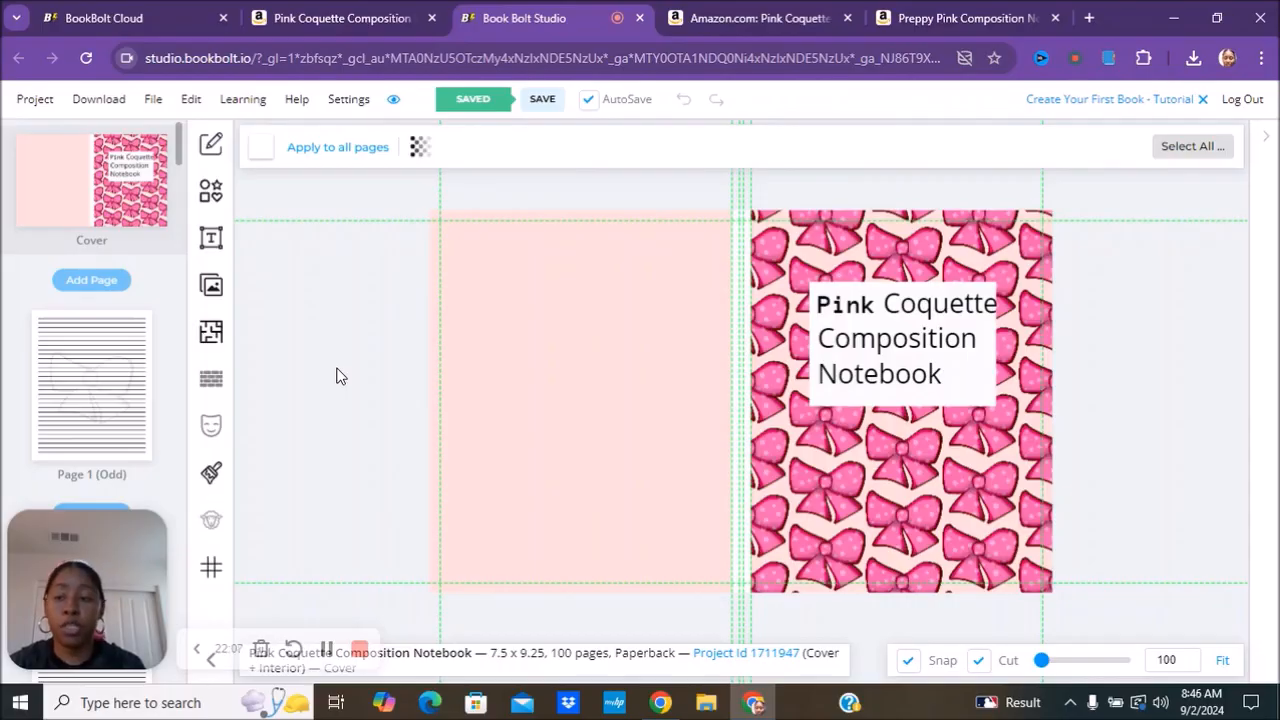
click(107, 110)
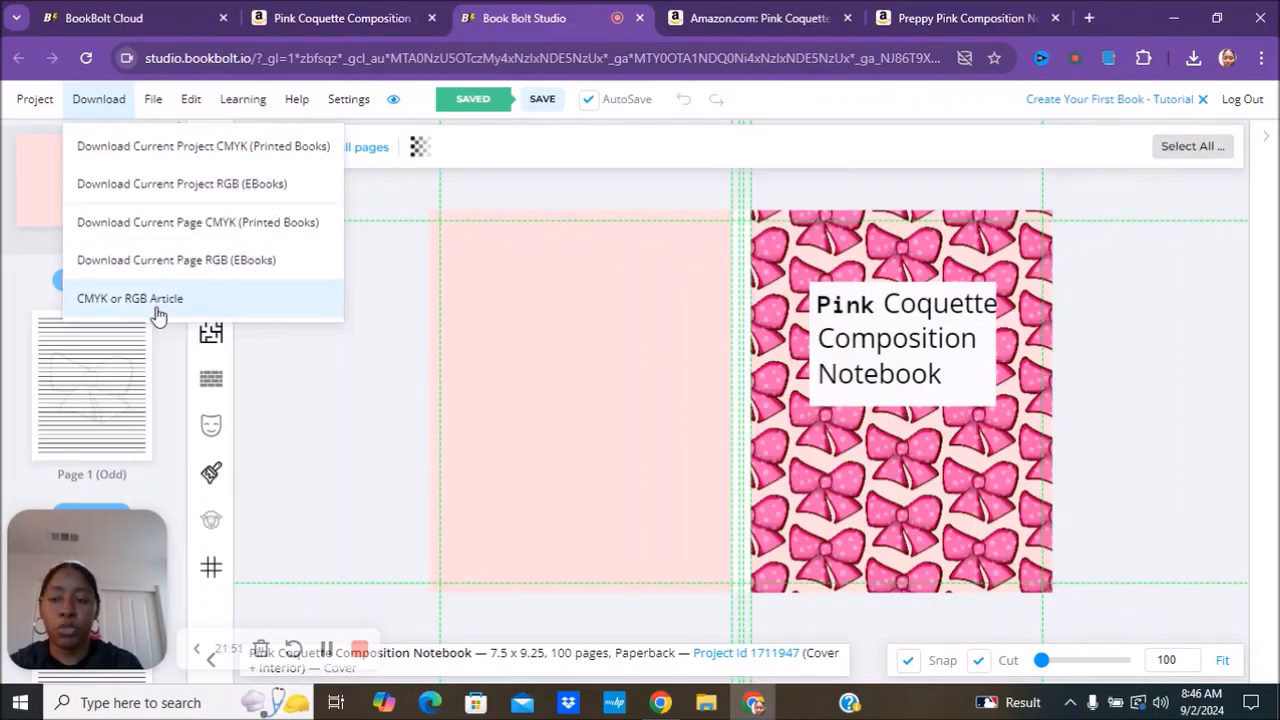
click(210, 147)
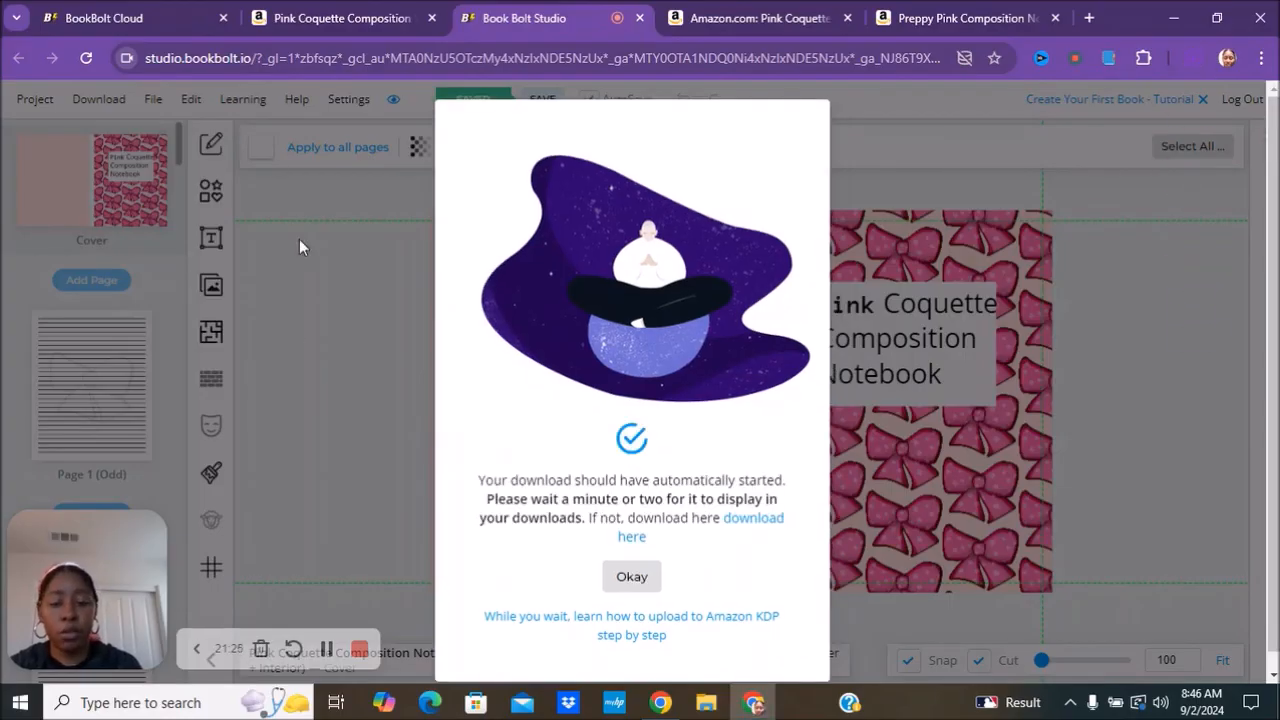
click(1199, 66)
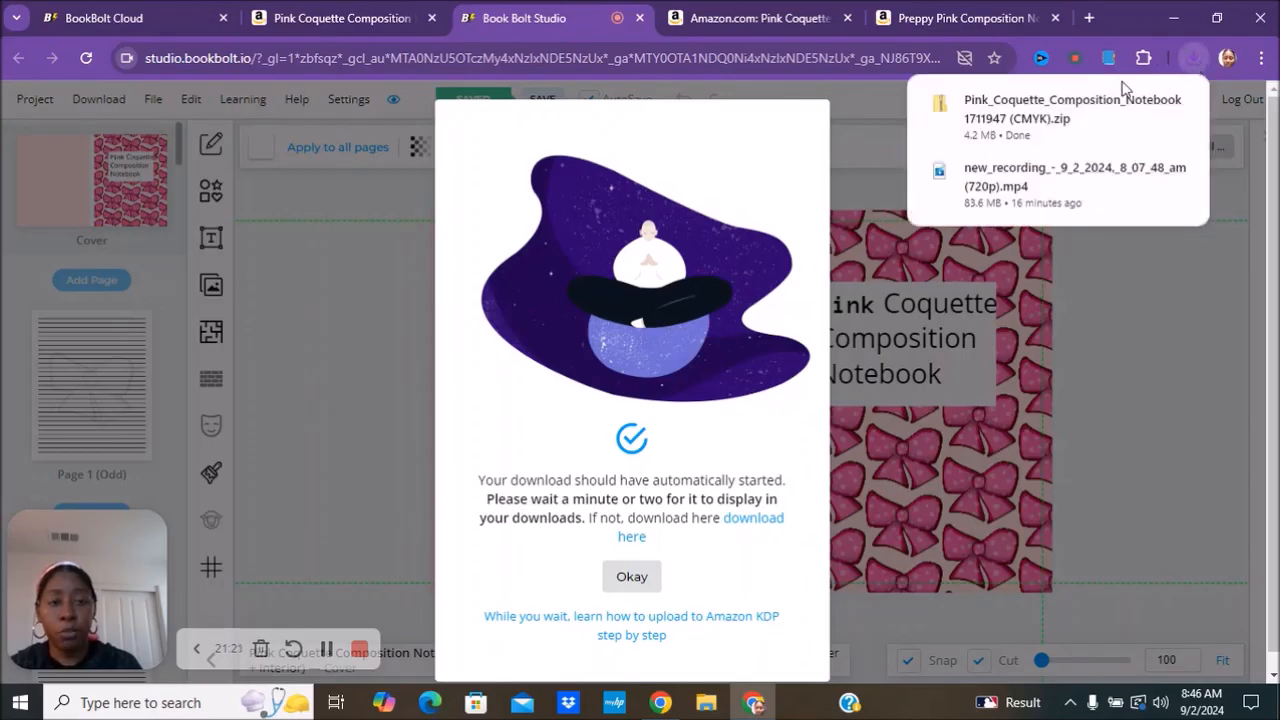